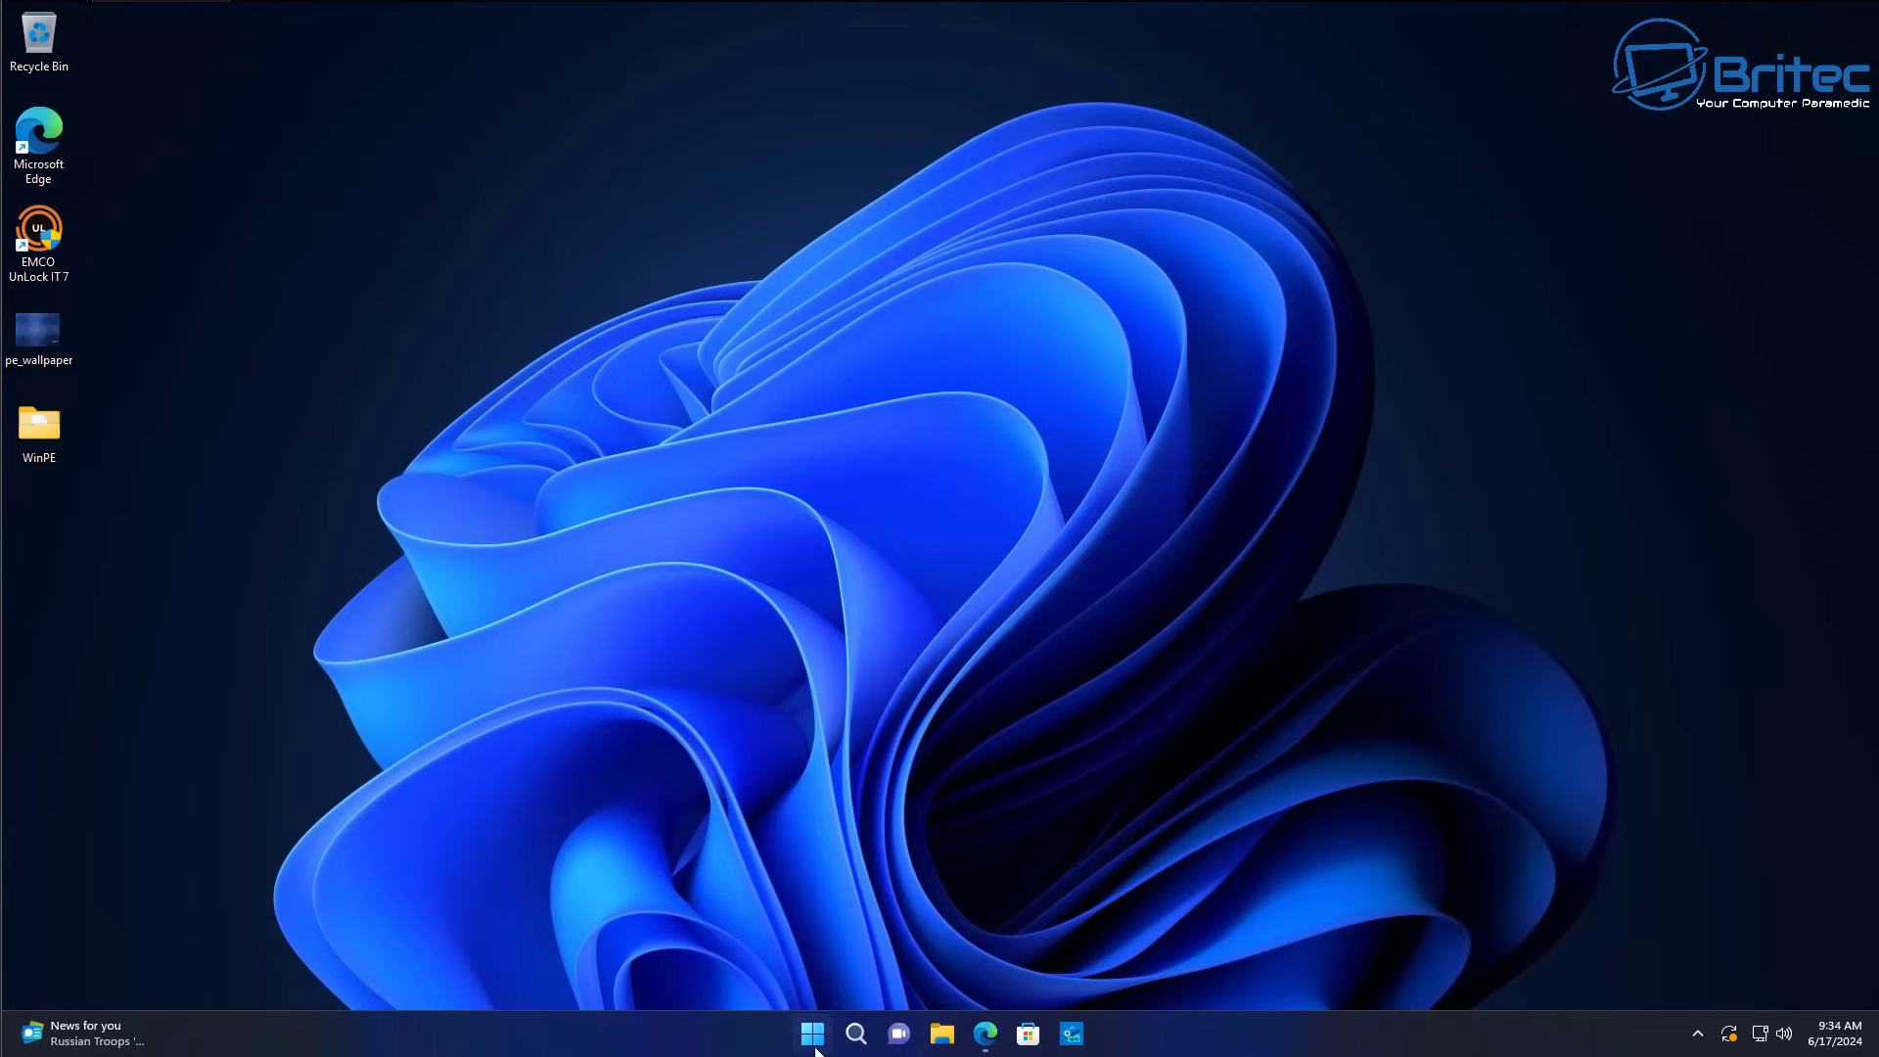
In Disk Management, compare the 63.98 GB Disk 0 with Disk 1's 119.98 GB unallocated space.
{"action": "right_click", "coordinate": [813, 1033]}
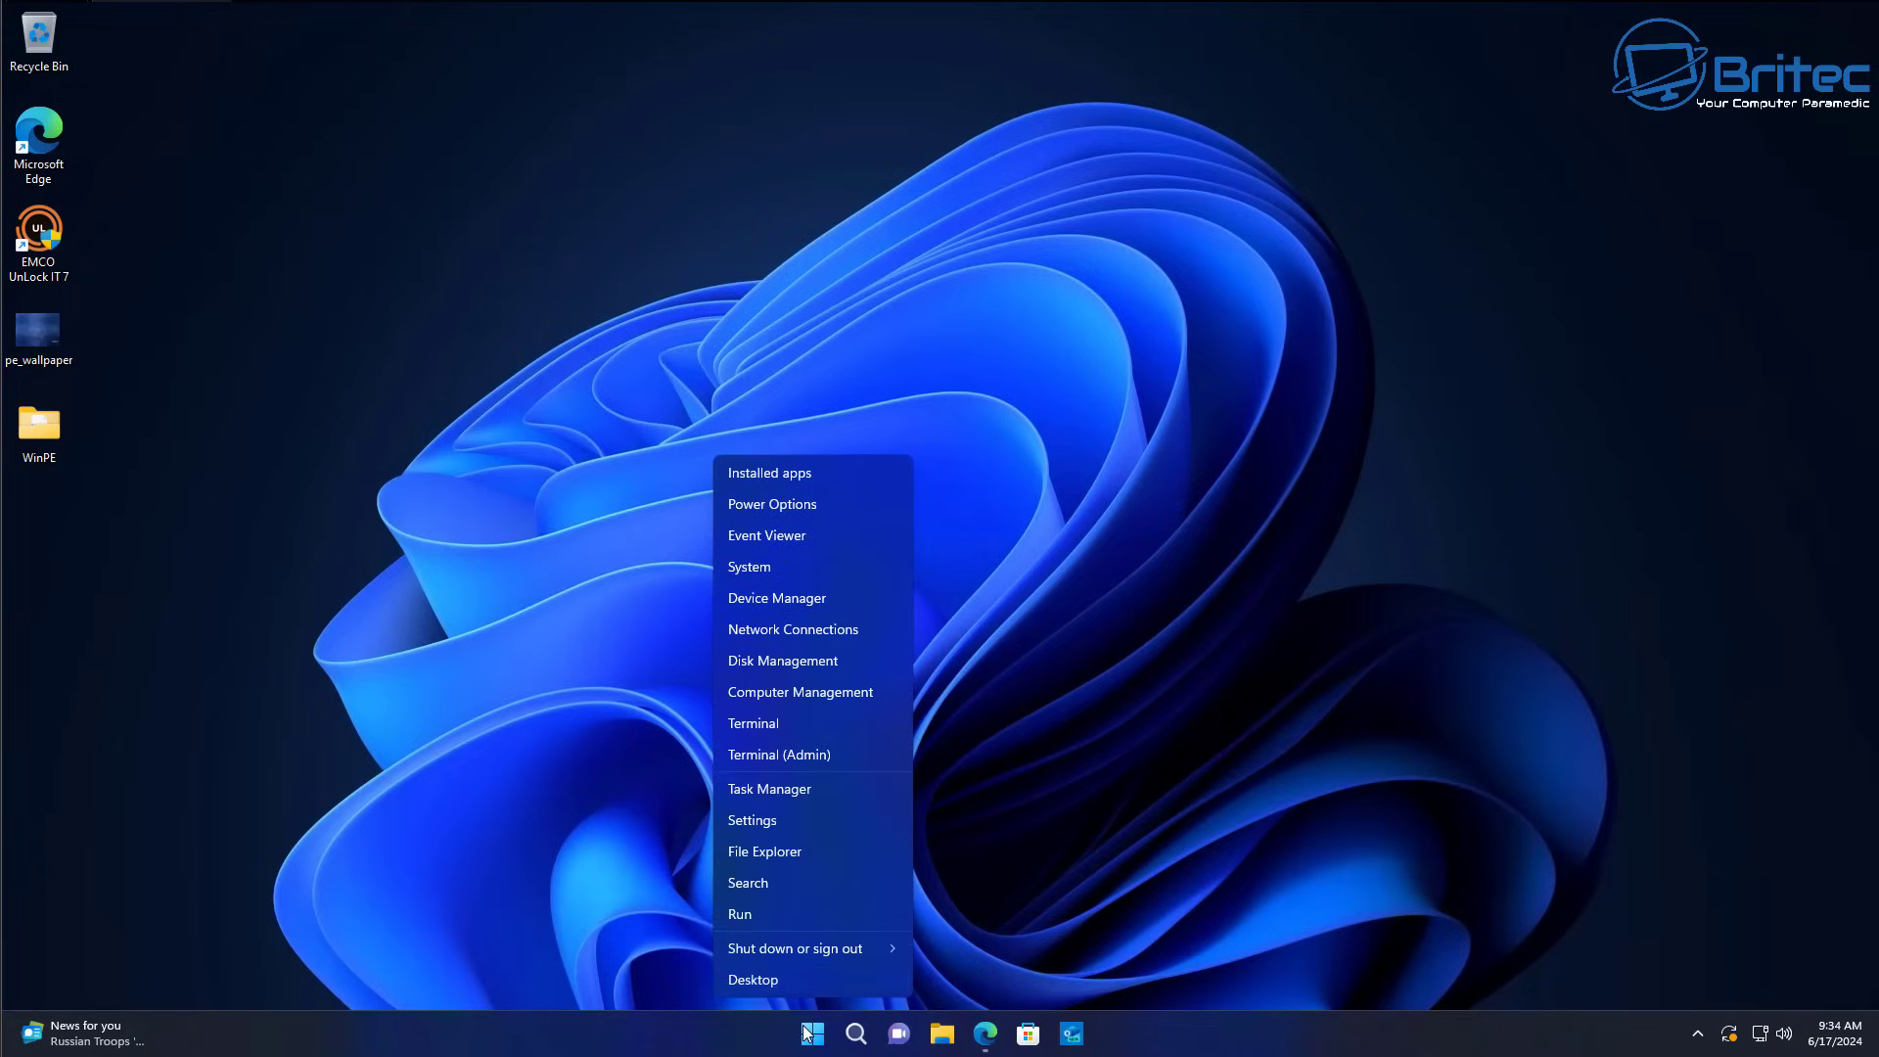
{"action": "left_click", "coordinate": [793, 666]}
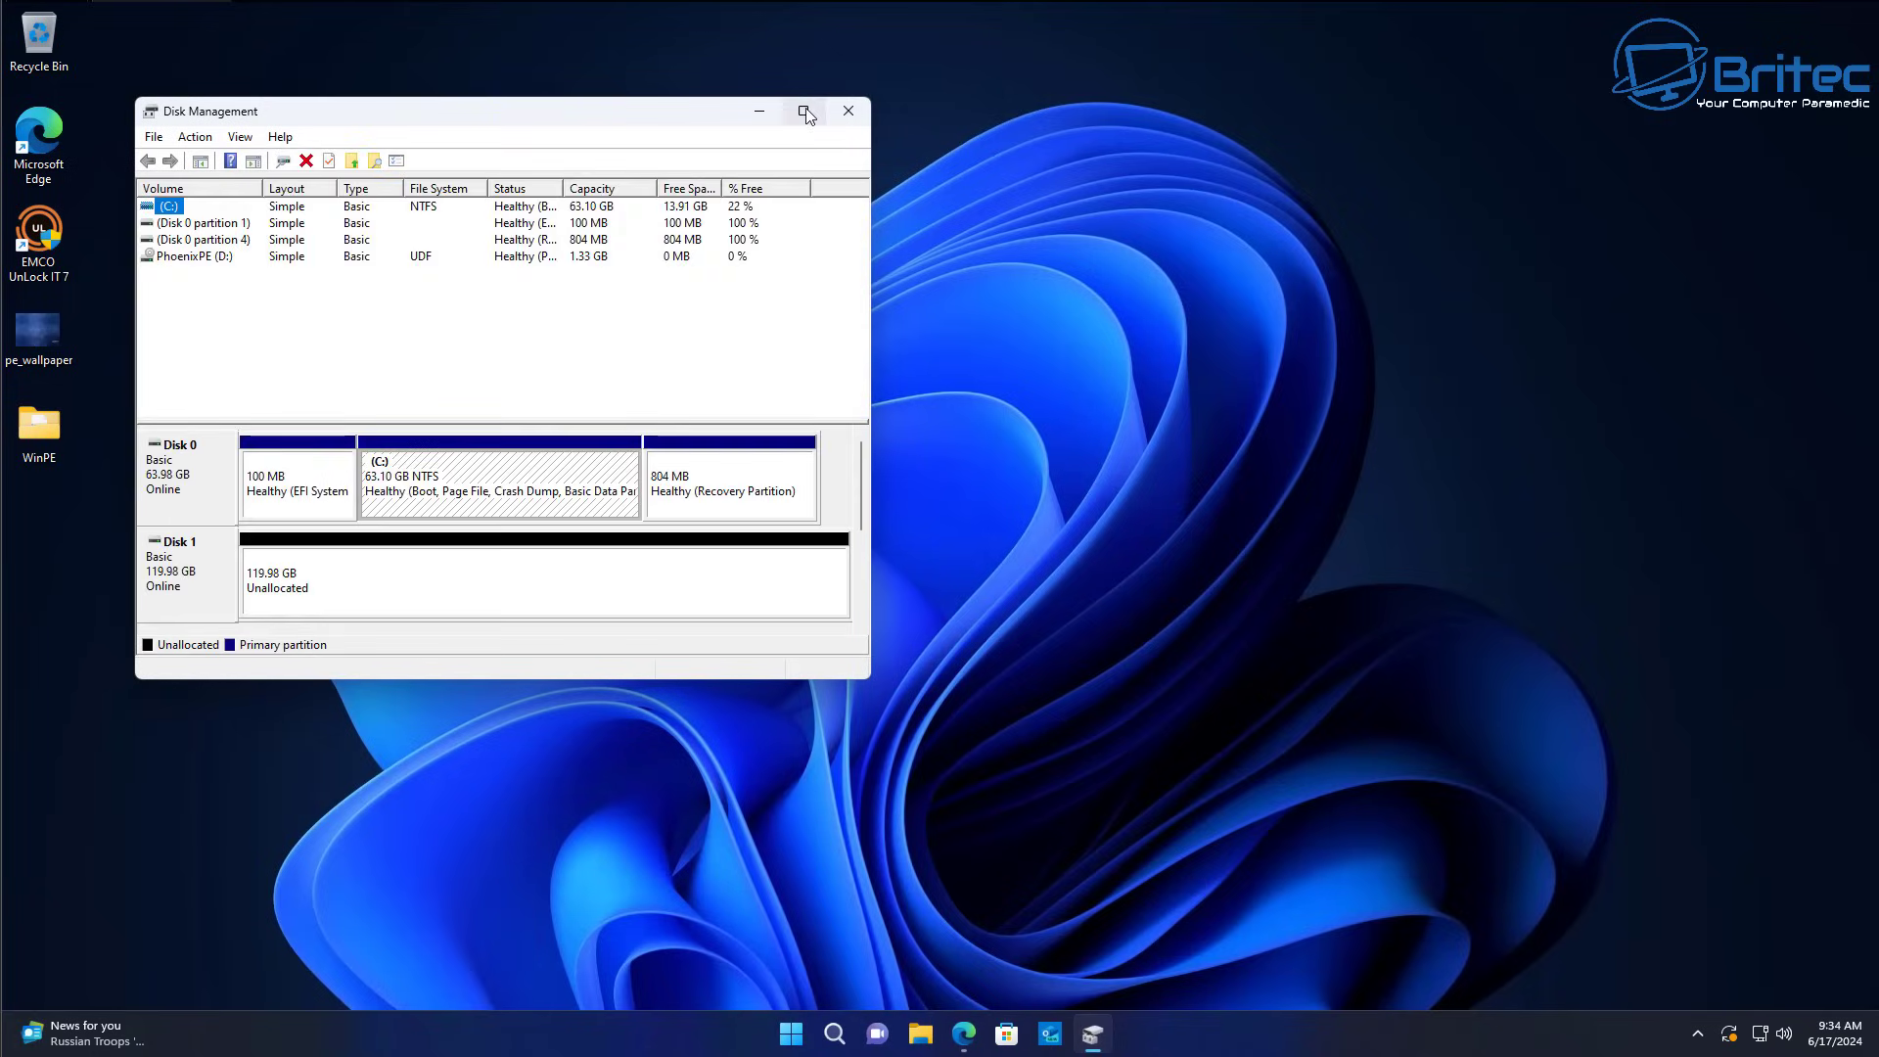
{"action": "left_click", "coordinate": [803, 111]}
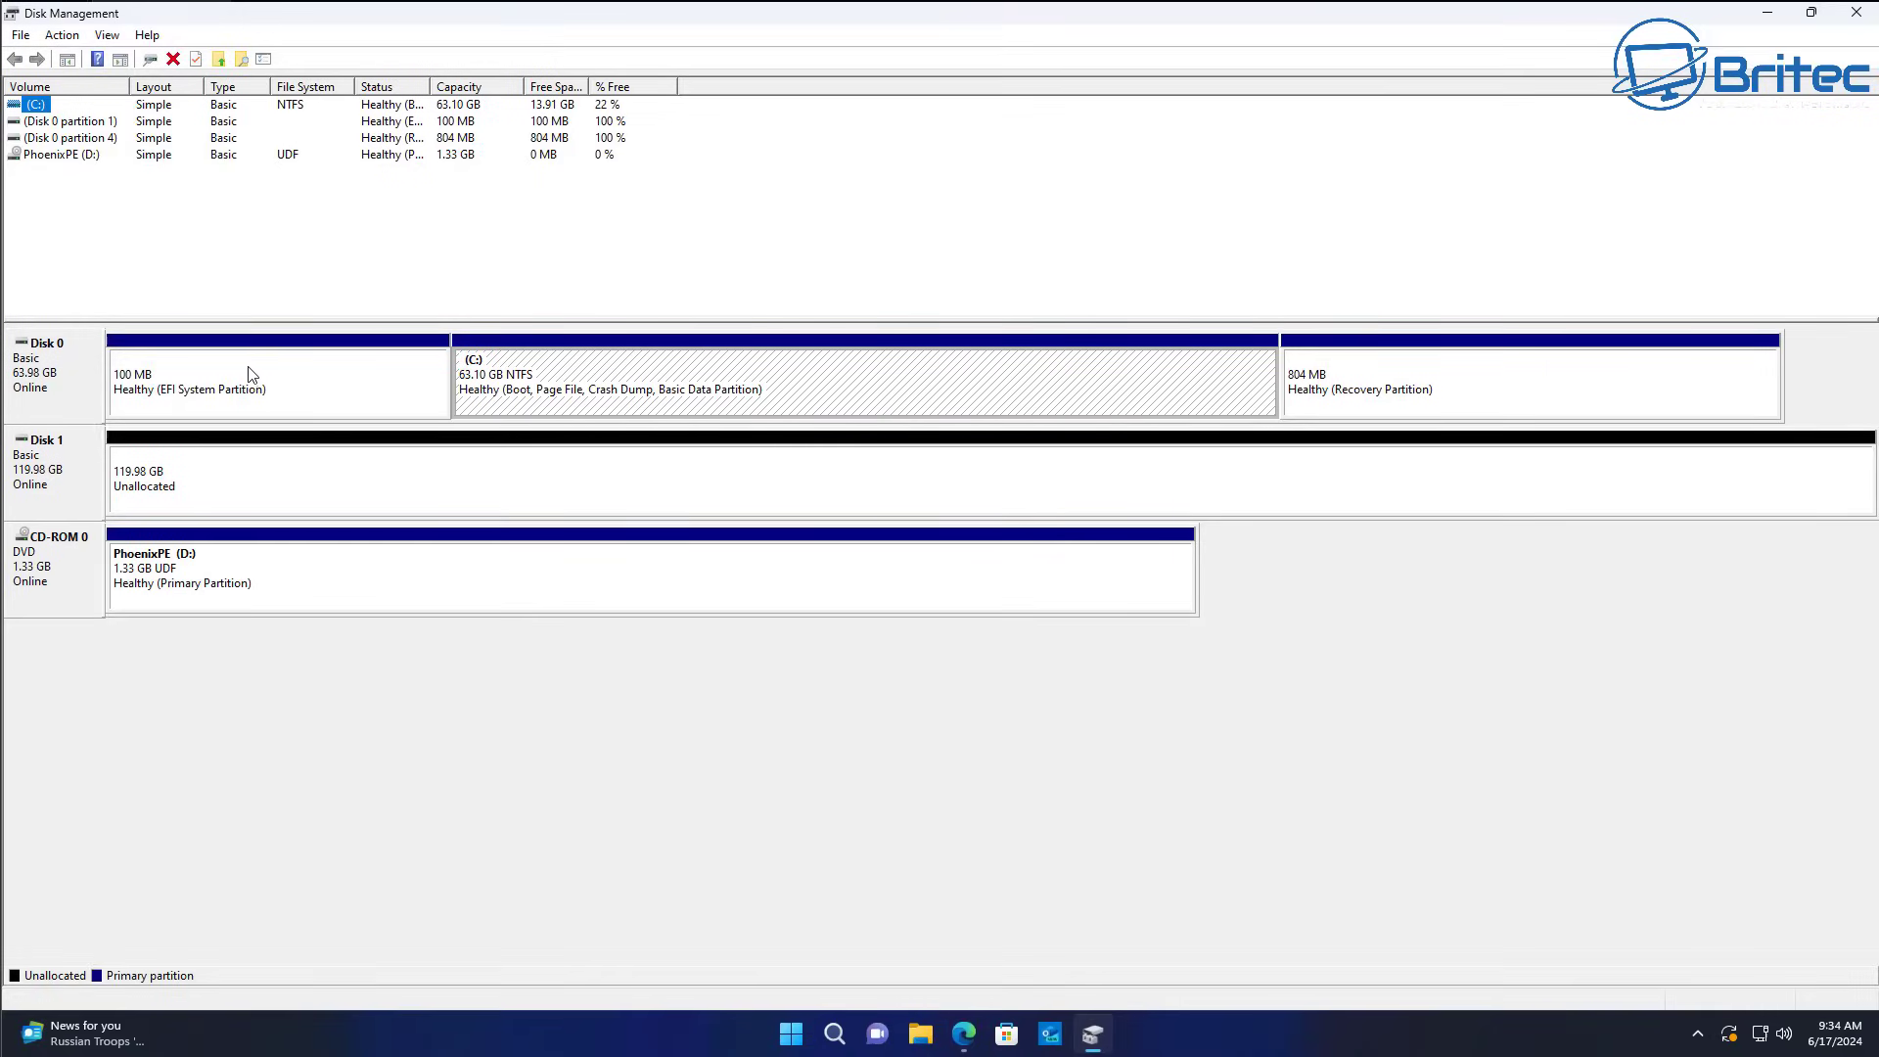
{"action": "left_click", "coordinate": [50, 391]}
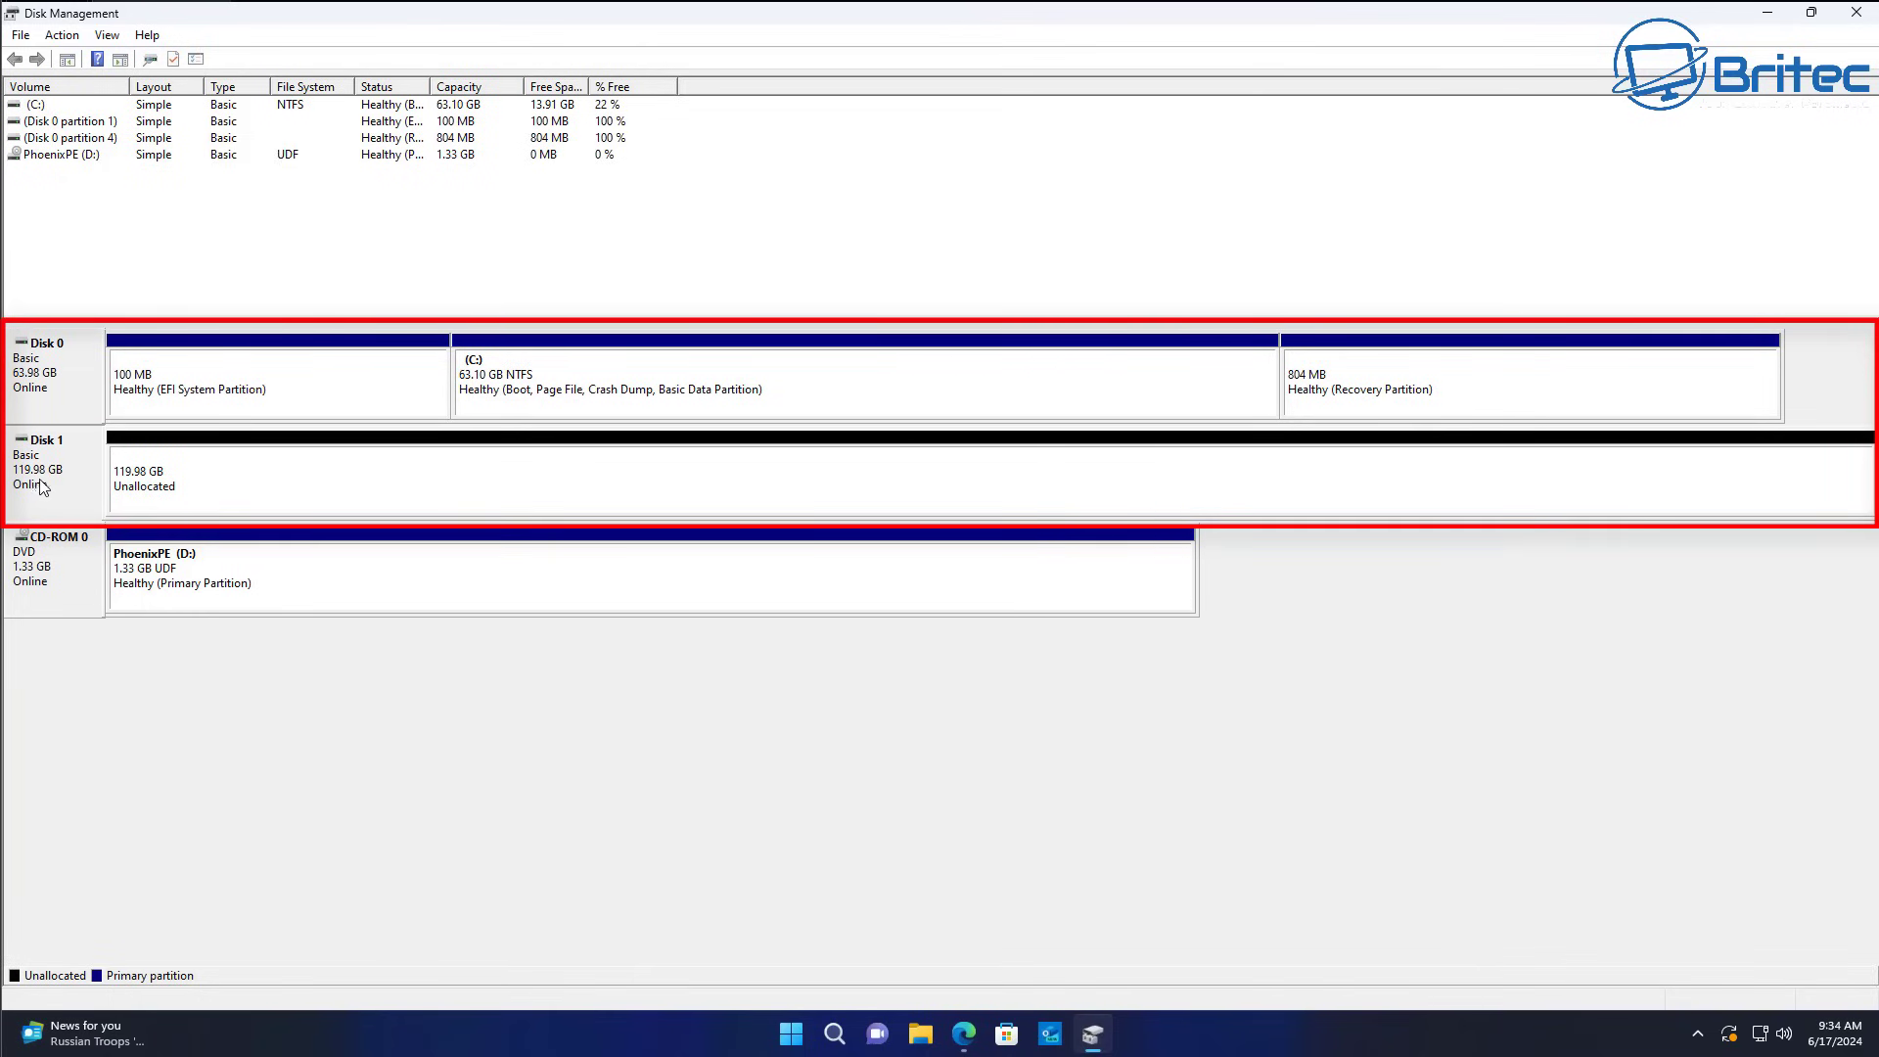
{"action": "left_click", "coordinate": [1058, 495]}
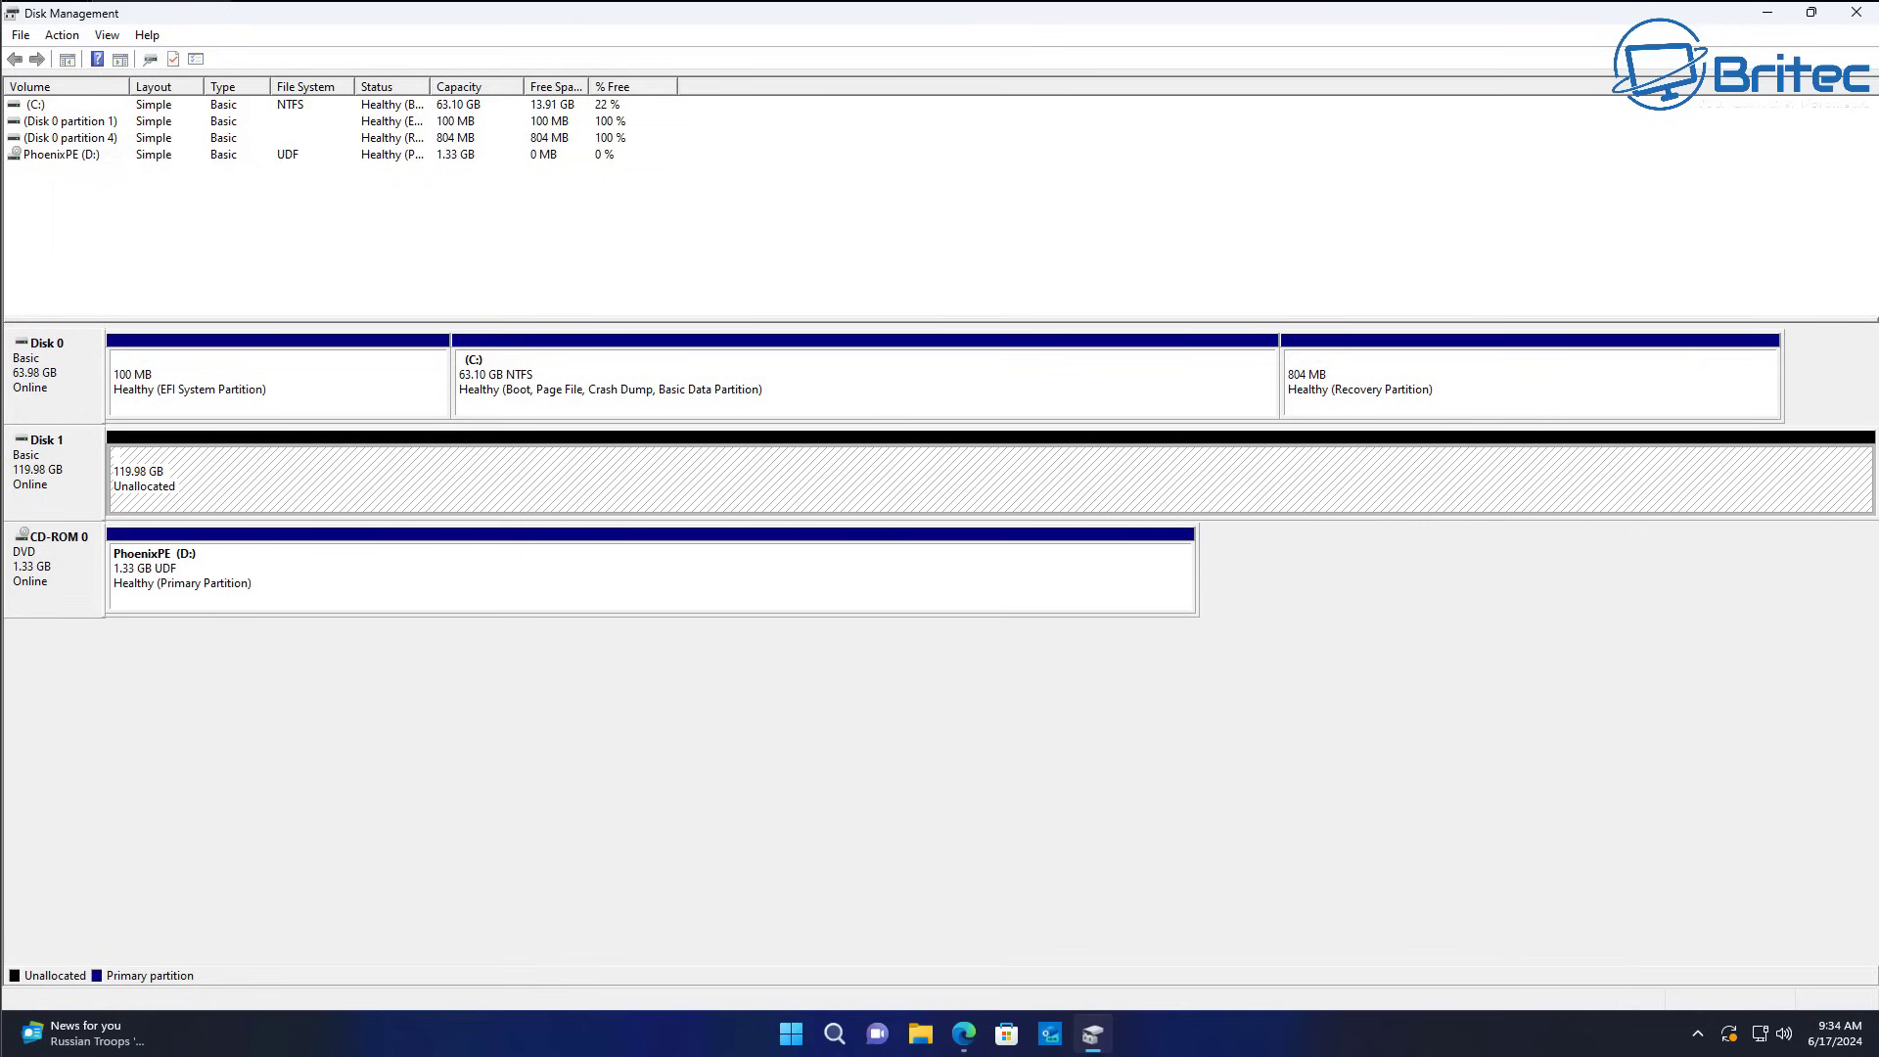
{"action": "left_click", "coordinate": [1857, 13]}
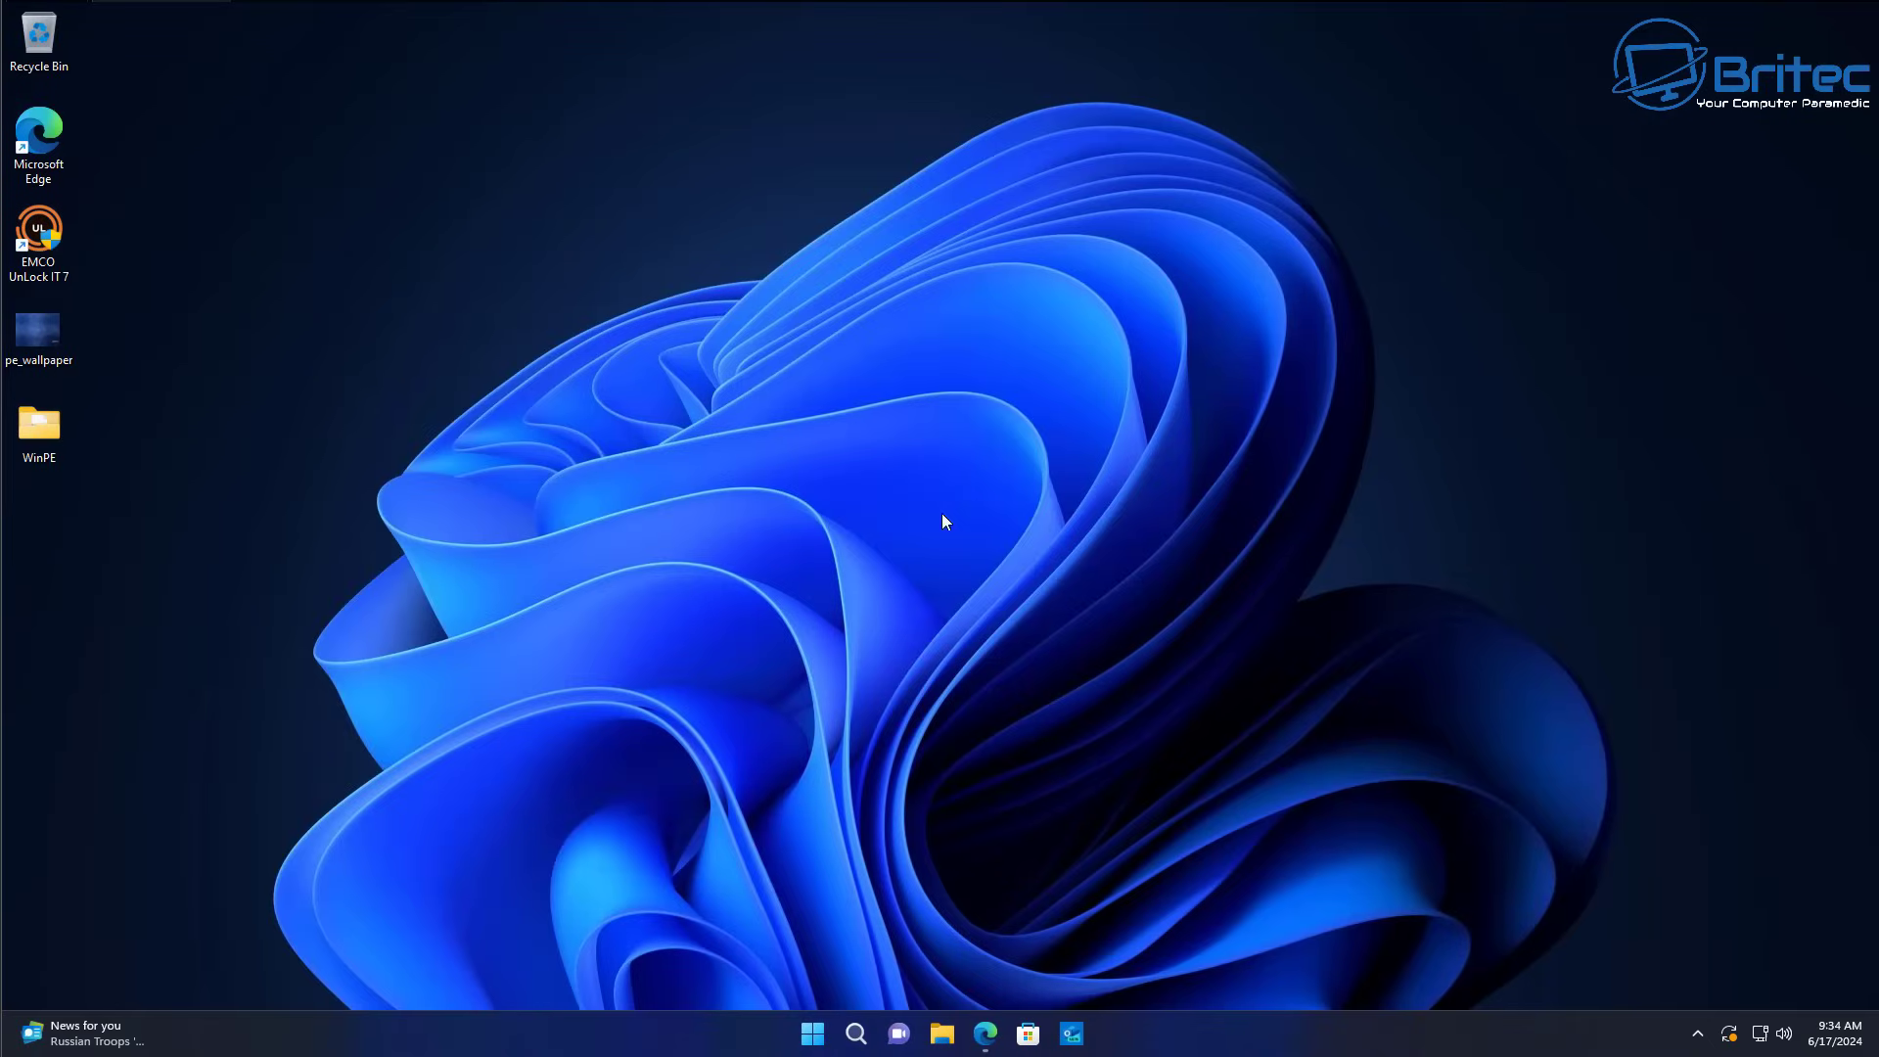
Check the PhoenixPE DVD drive D: under This PC in File Explorer.
{"action": "left_click", "coordinate": [943, 1035]}
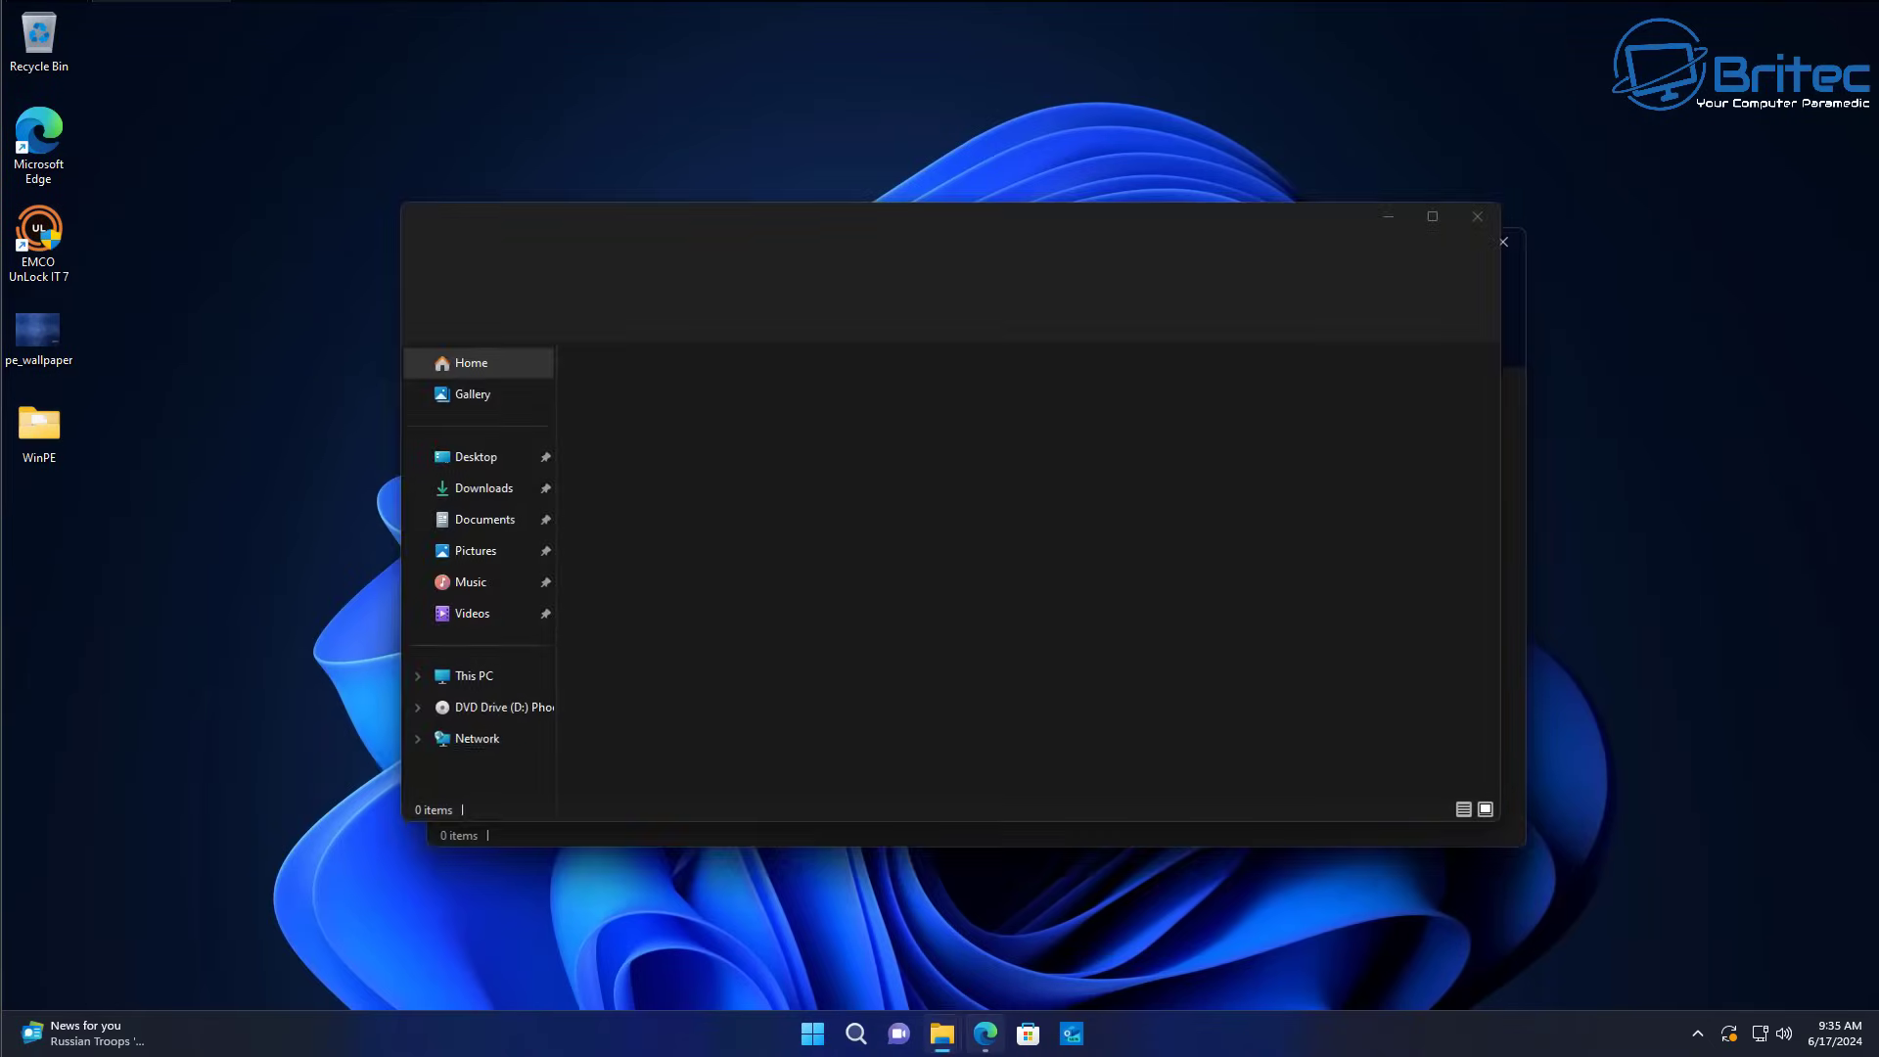
{"action": "mouse_move", "coordinate": [985, 1034]}
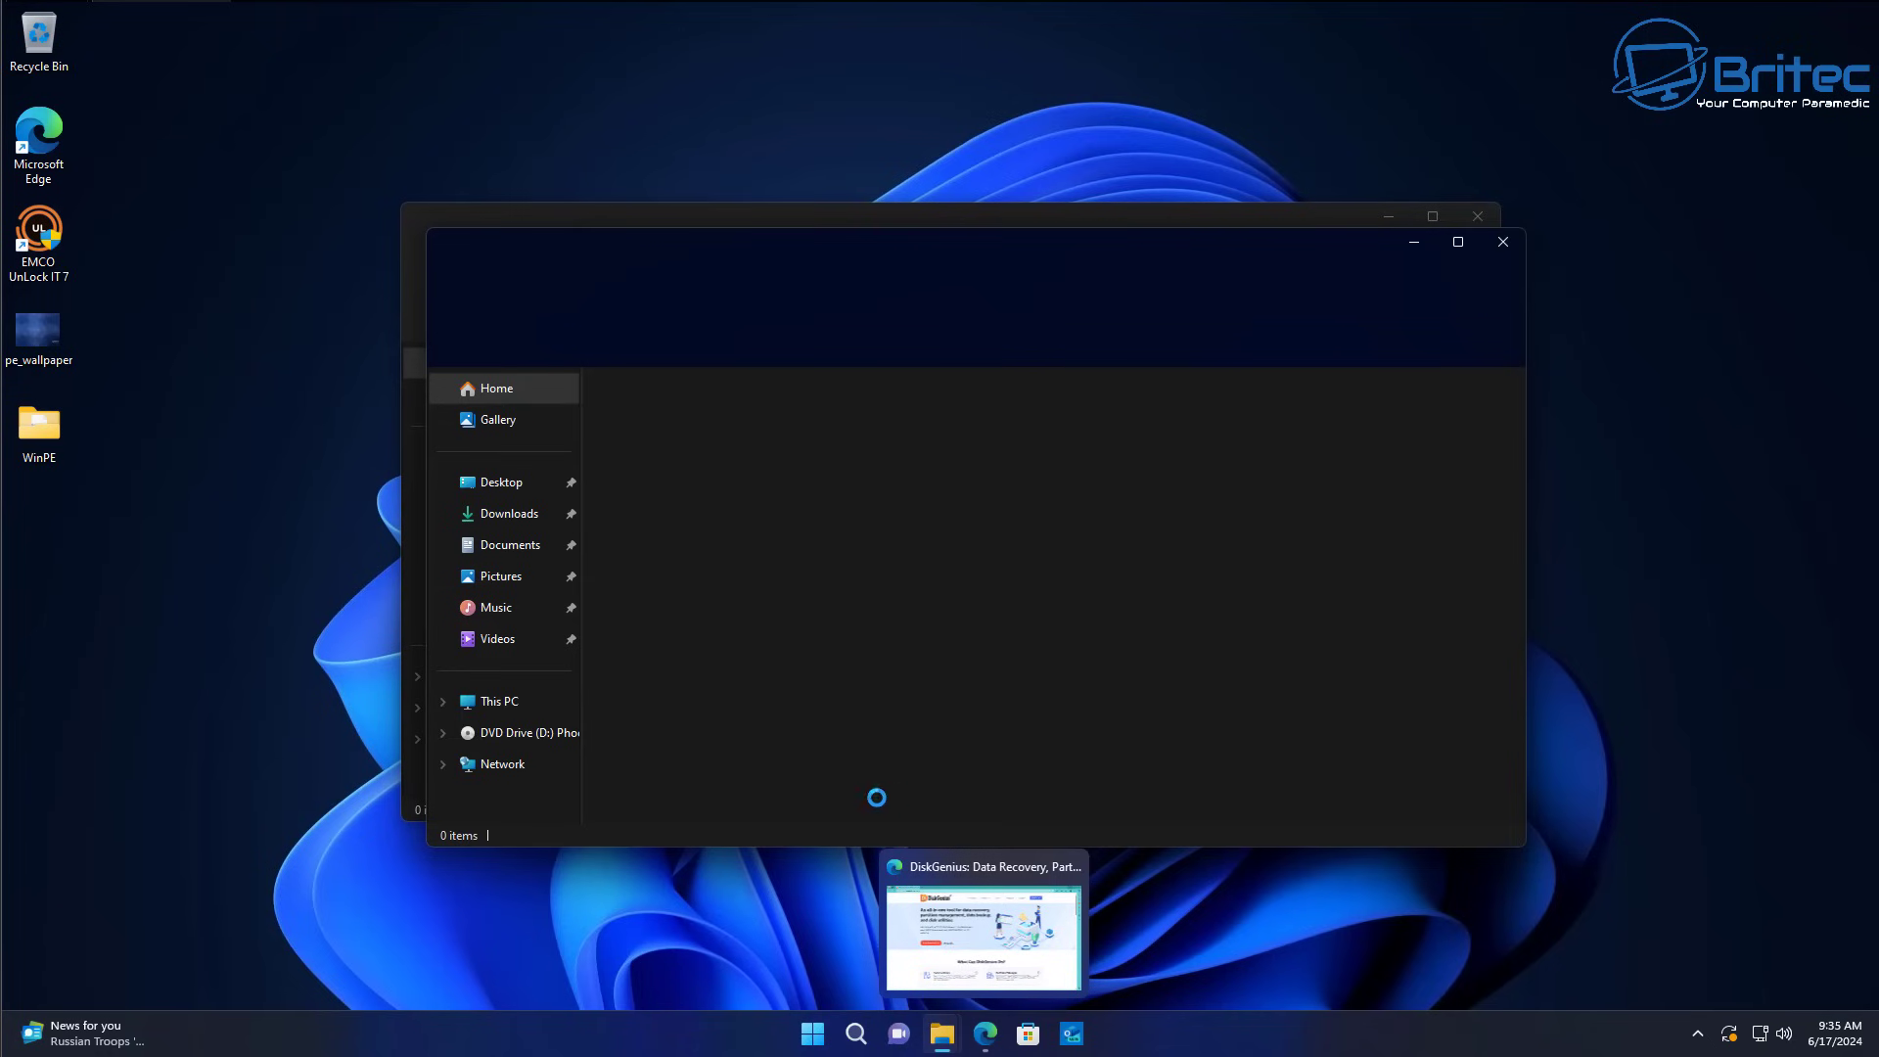
{"action": "left_click", "coordinate": [1504, 242]}
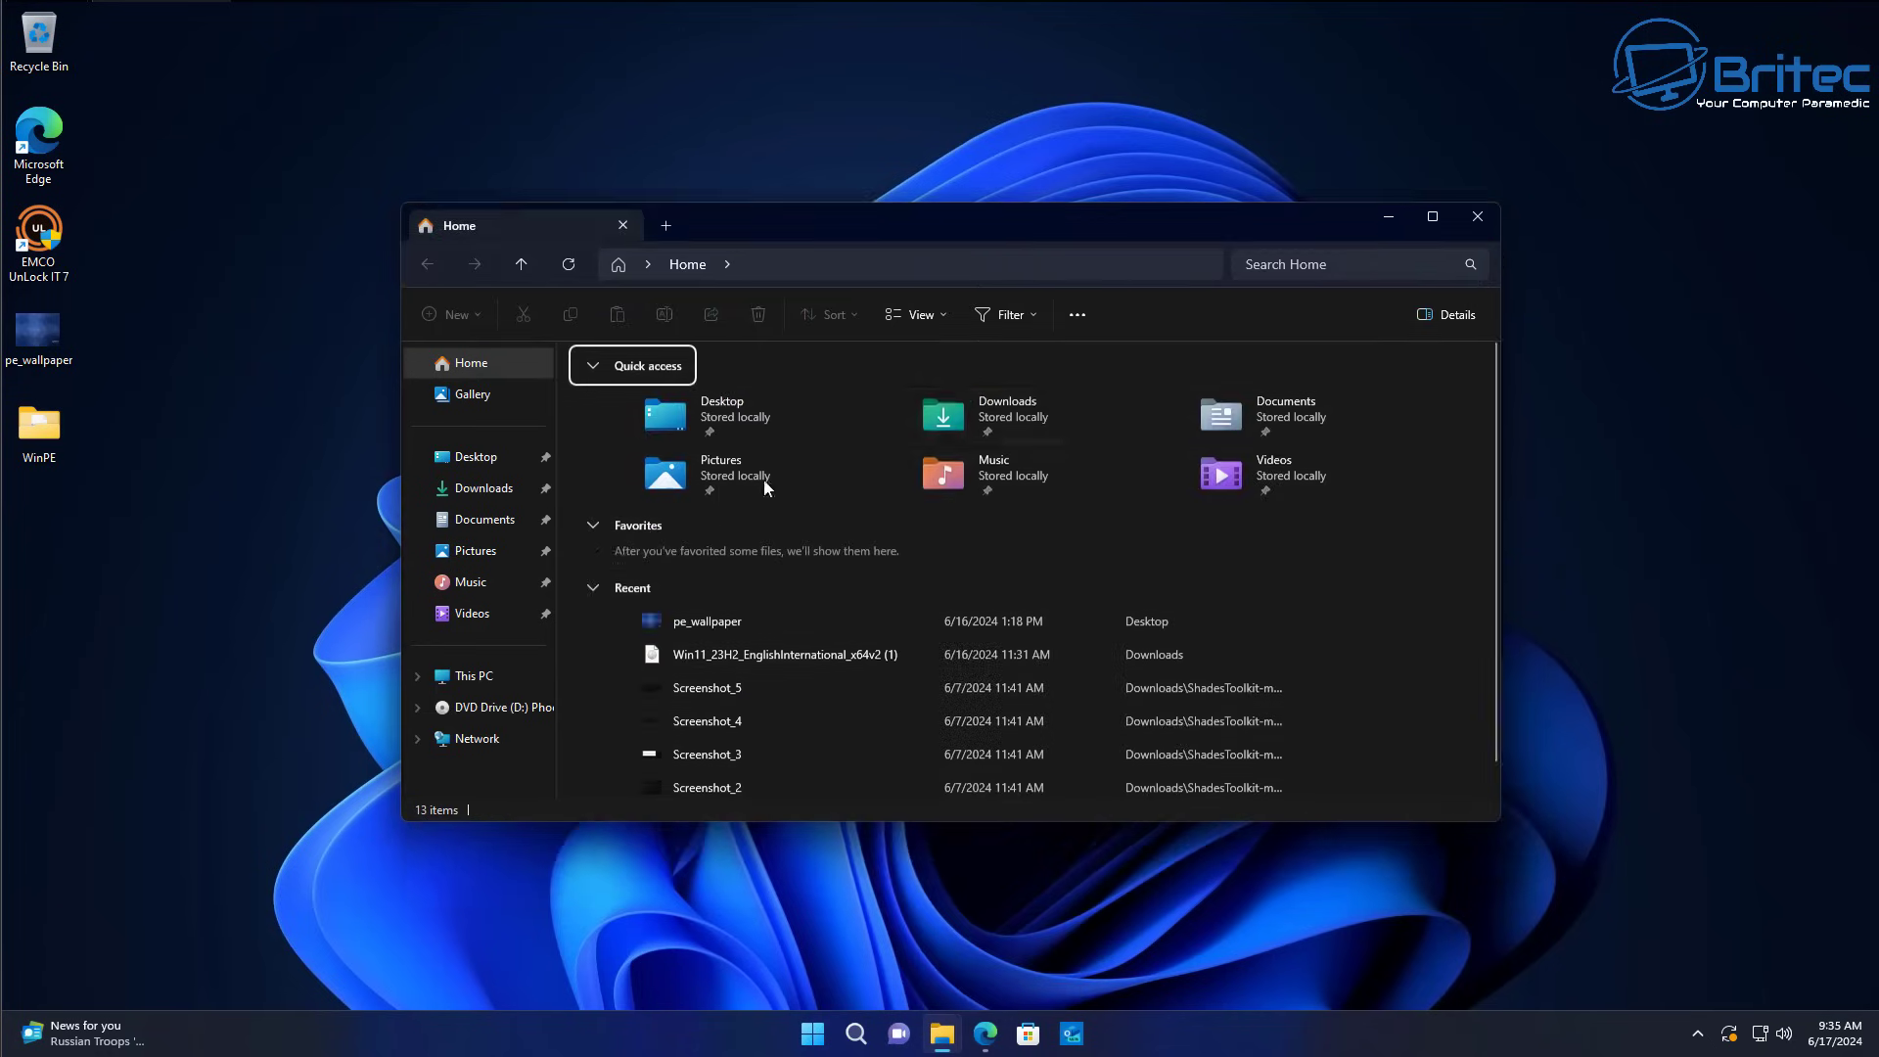
{"action": "left_click", "coordinate": [445, 675]}
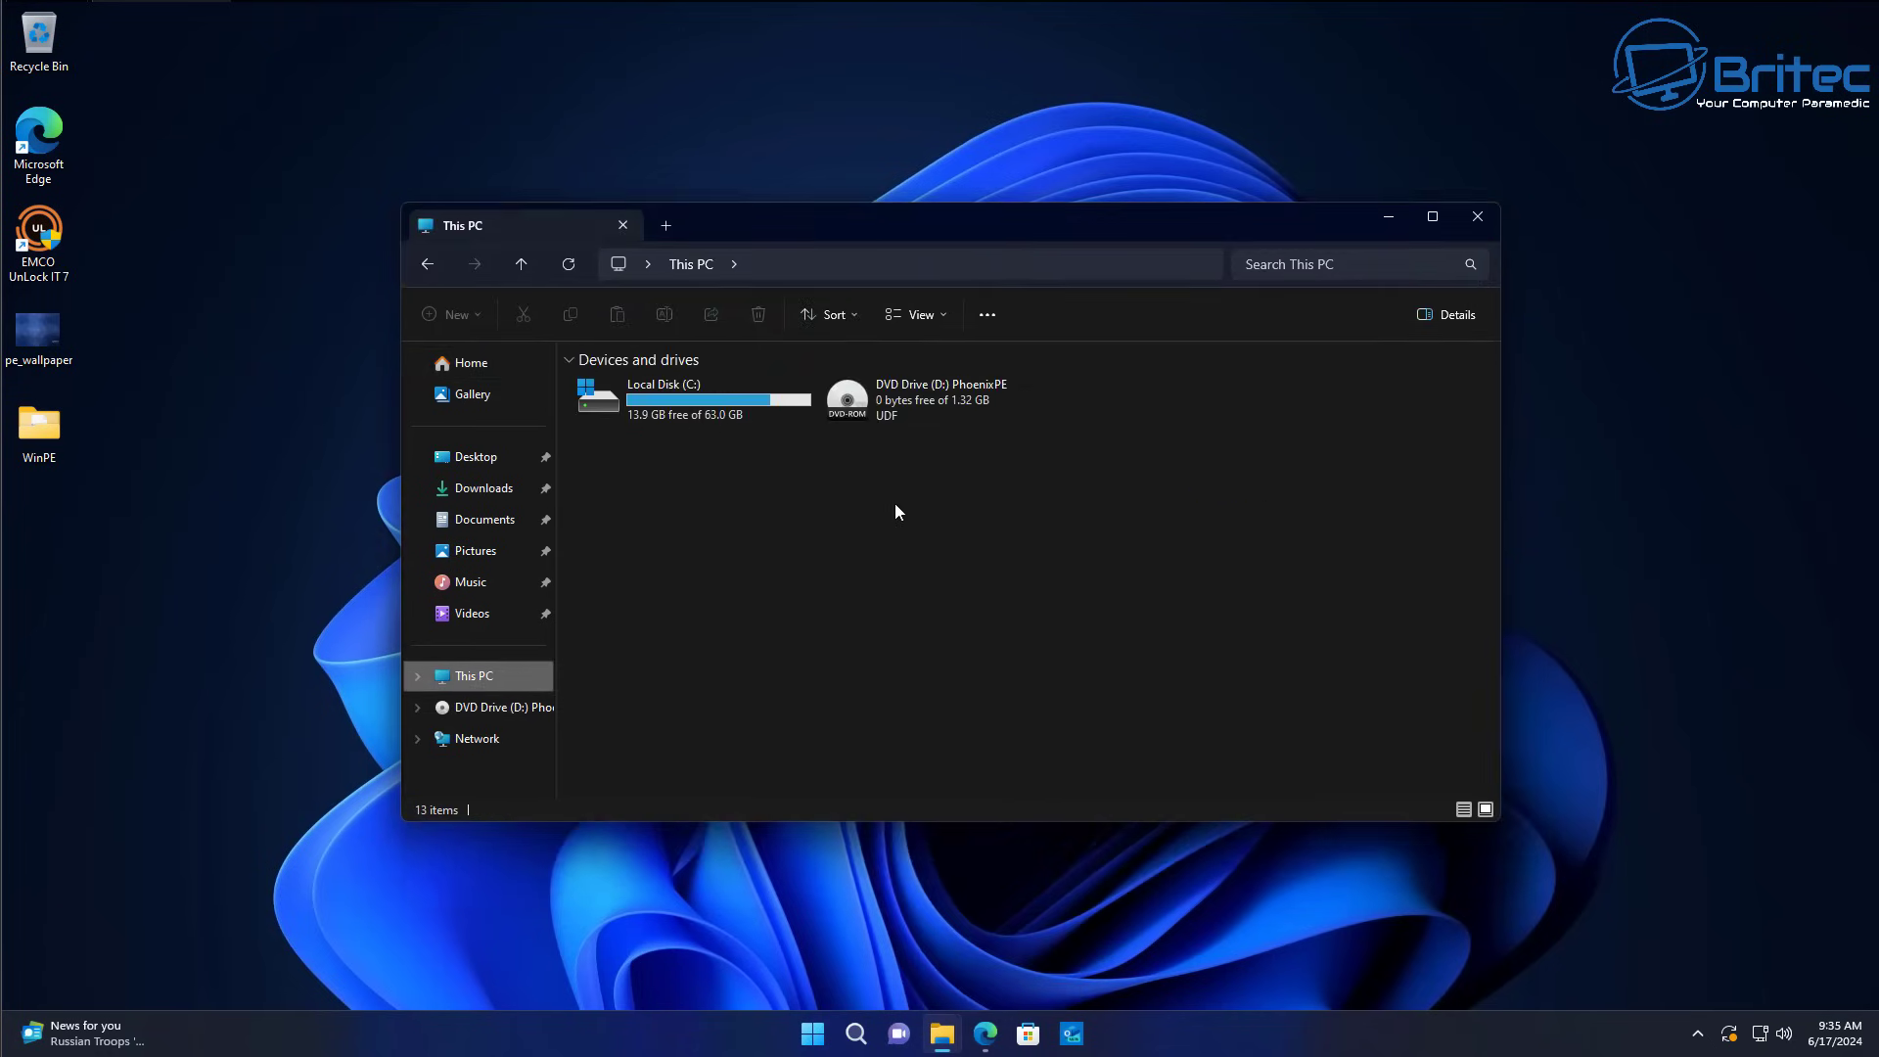
{"action": "left_click", "coordinate": [895, 394]}
{"action": "right_click", "coordinate": [897, 393]}
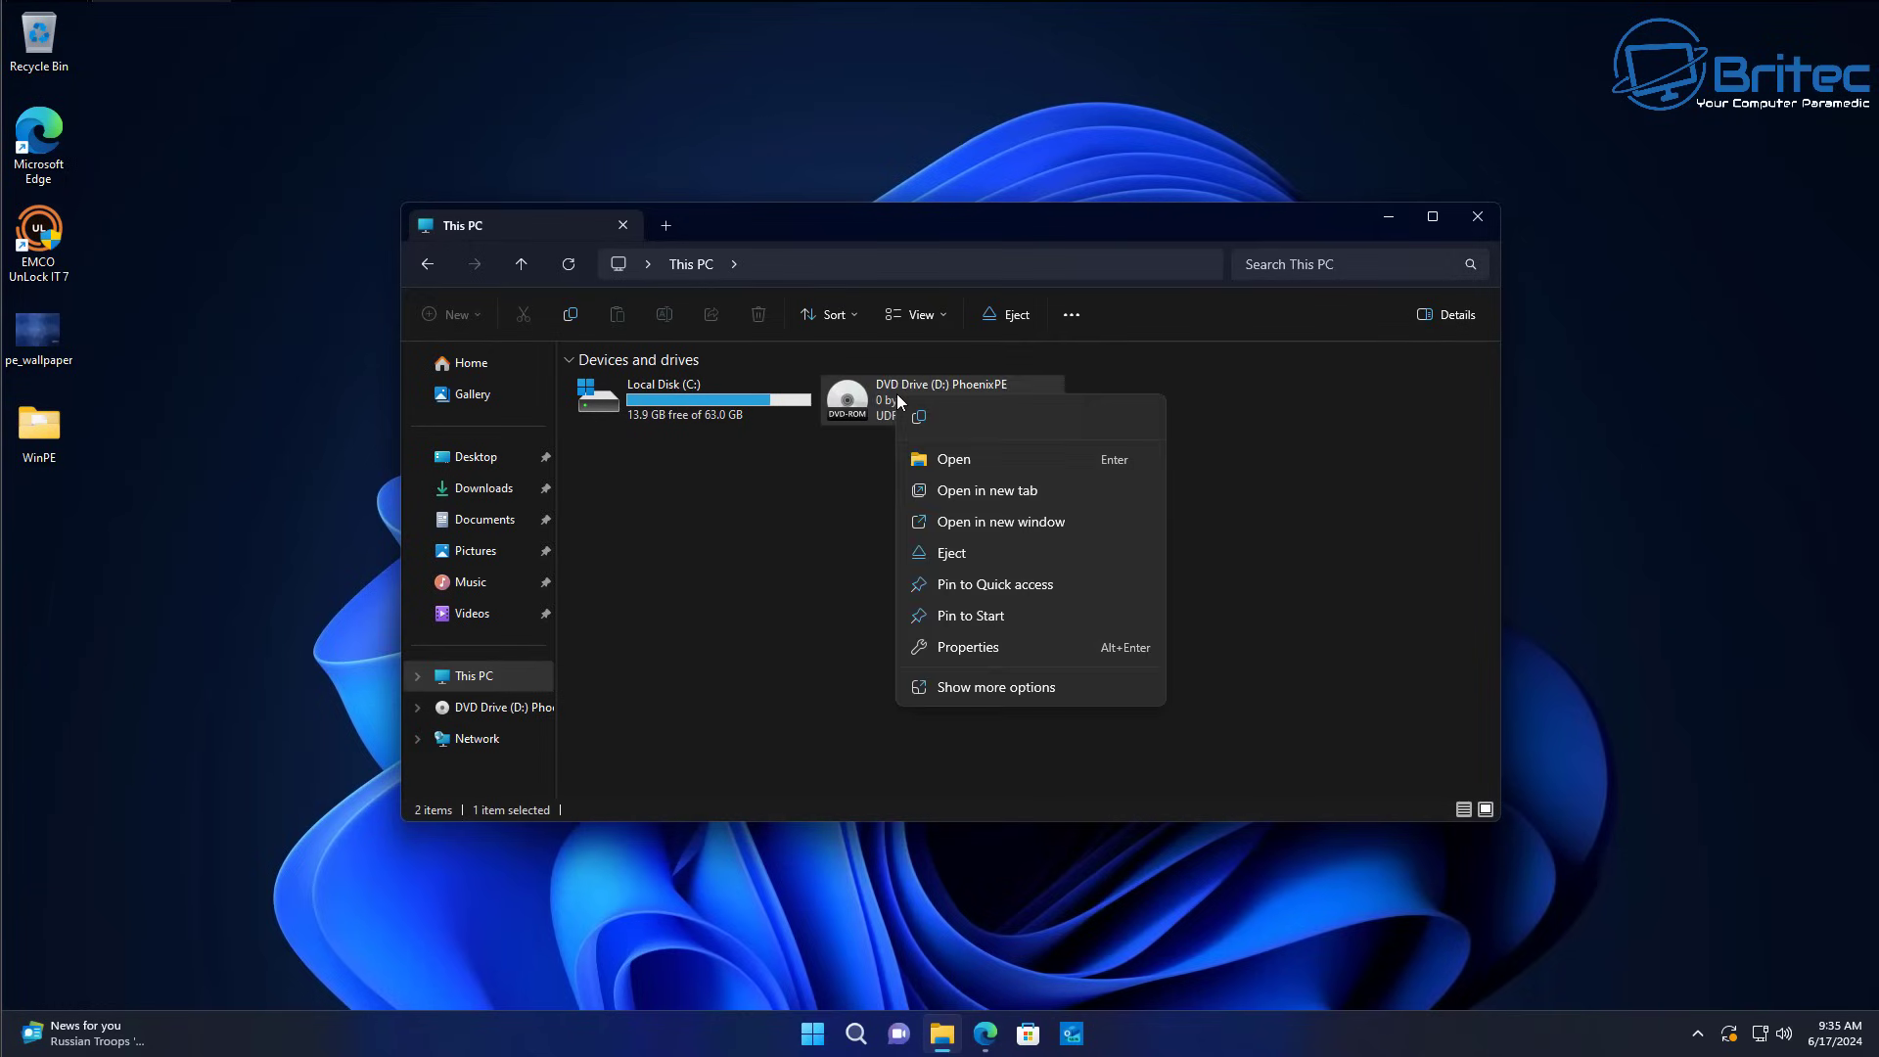
{"action": "left_click", "coordinate": [969, 559]}
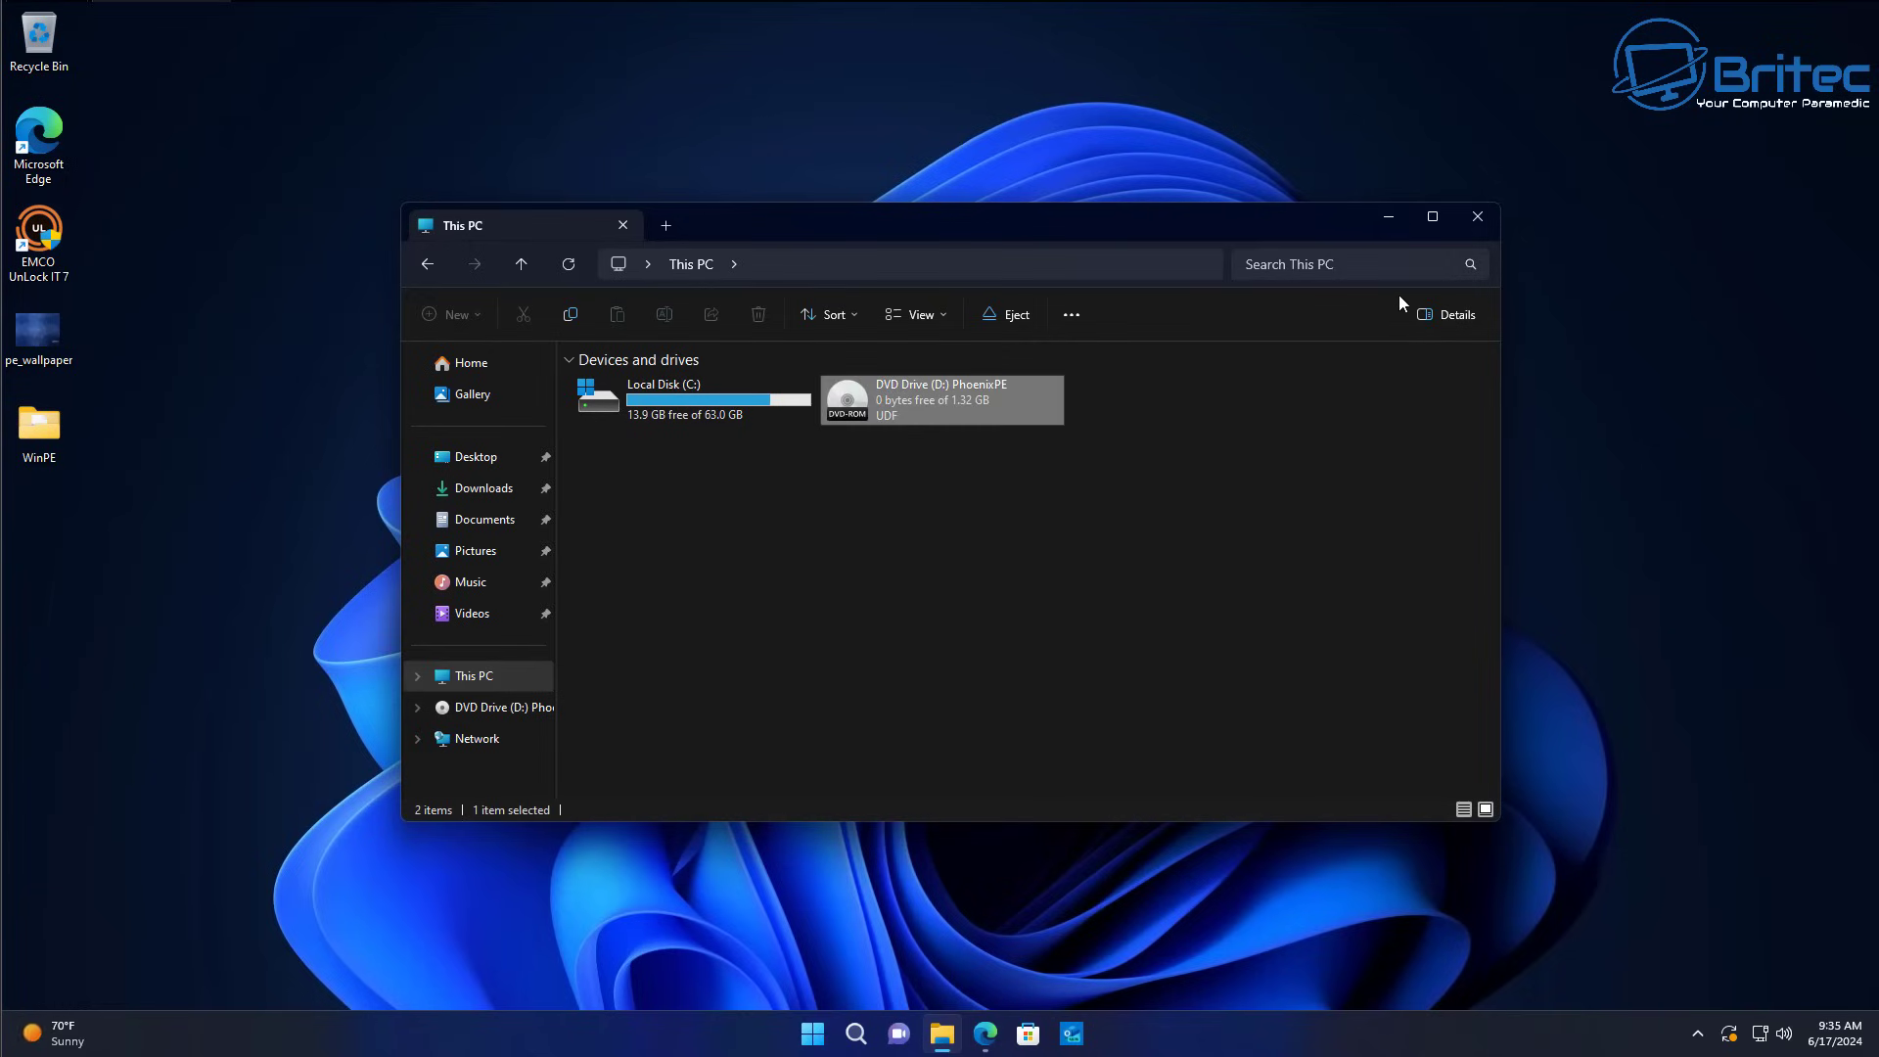
Download the DiskGenius installer DGEngSetup5511508.exe from diskgenius.com in Edge.
{"action": "left_click", "coordinate": [1476, 219]}
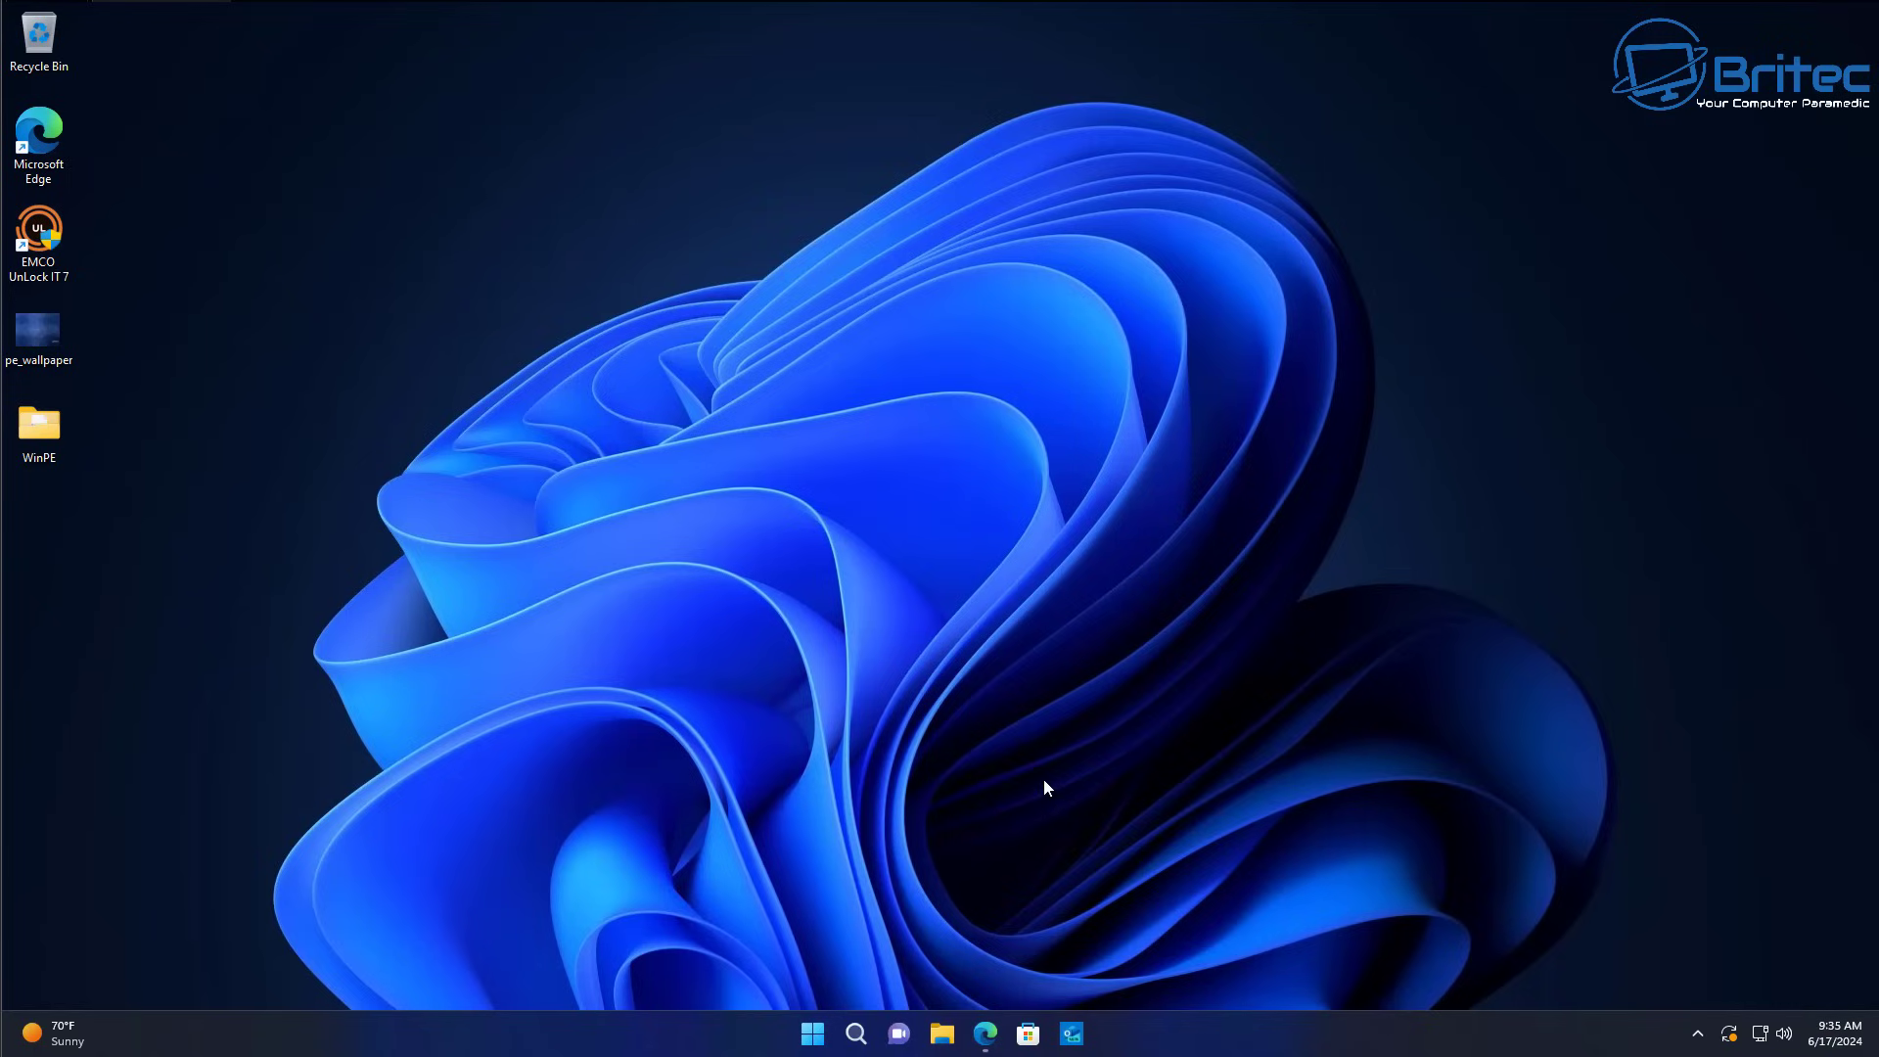
{"action": "left_click", "coordinate": [985, 1034]}
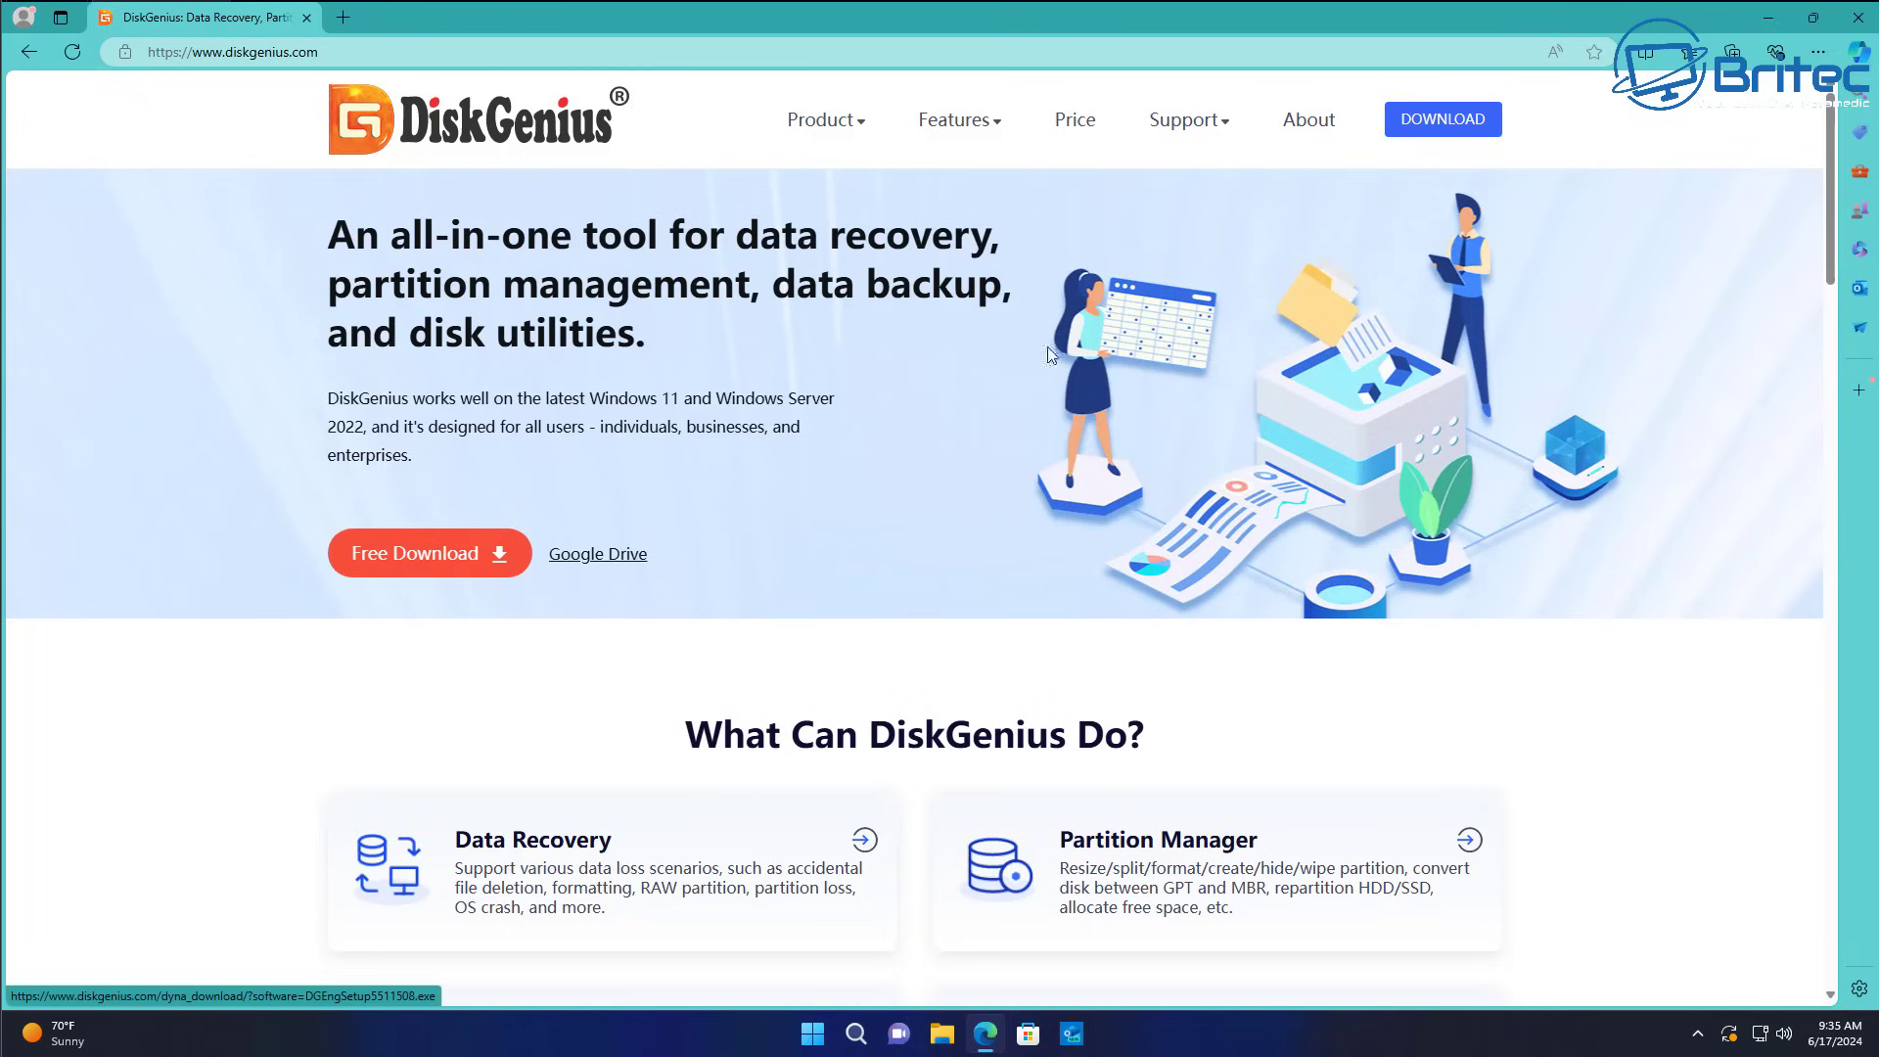
{"action": "left_click", "coordinate": [1457, 125]}
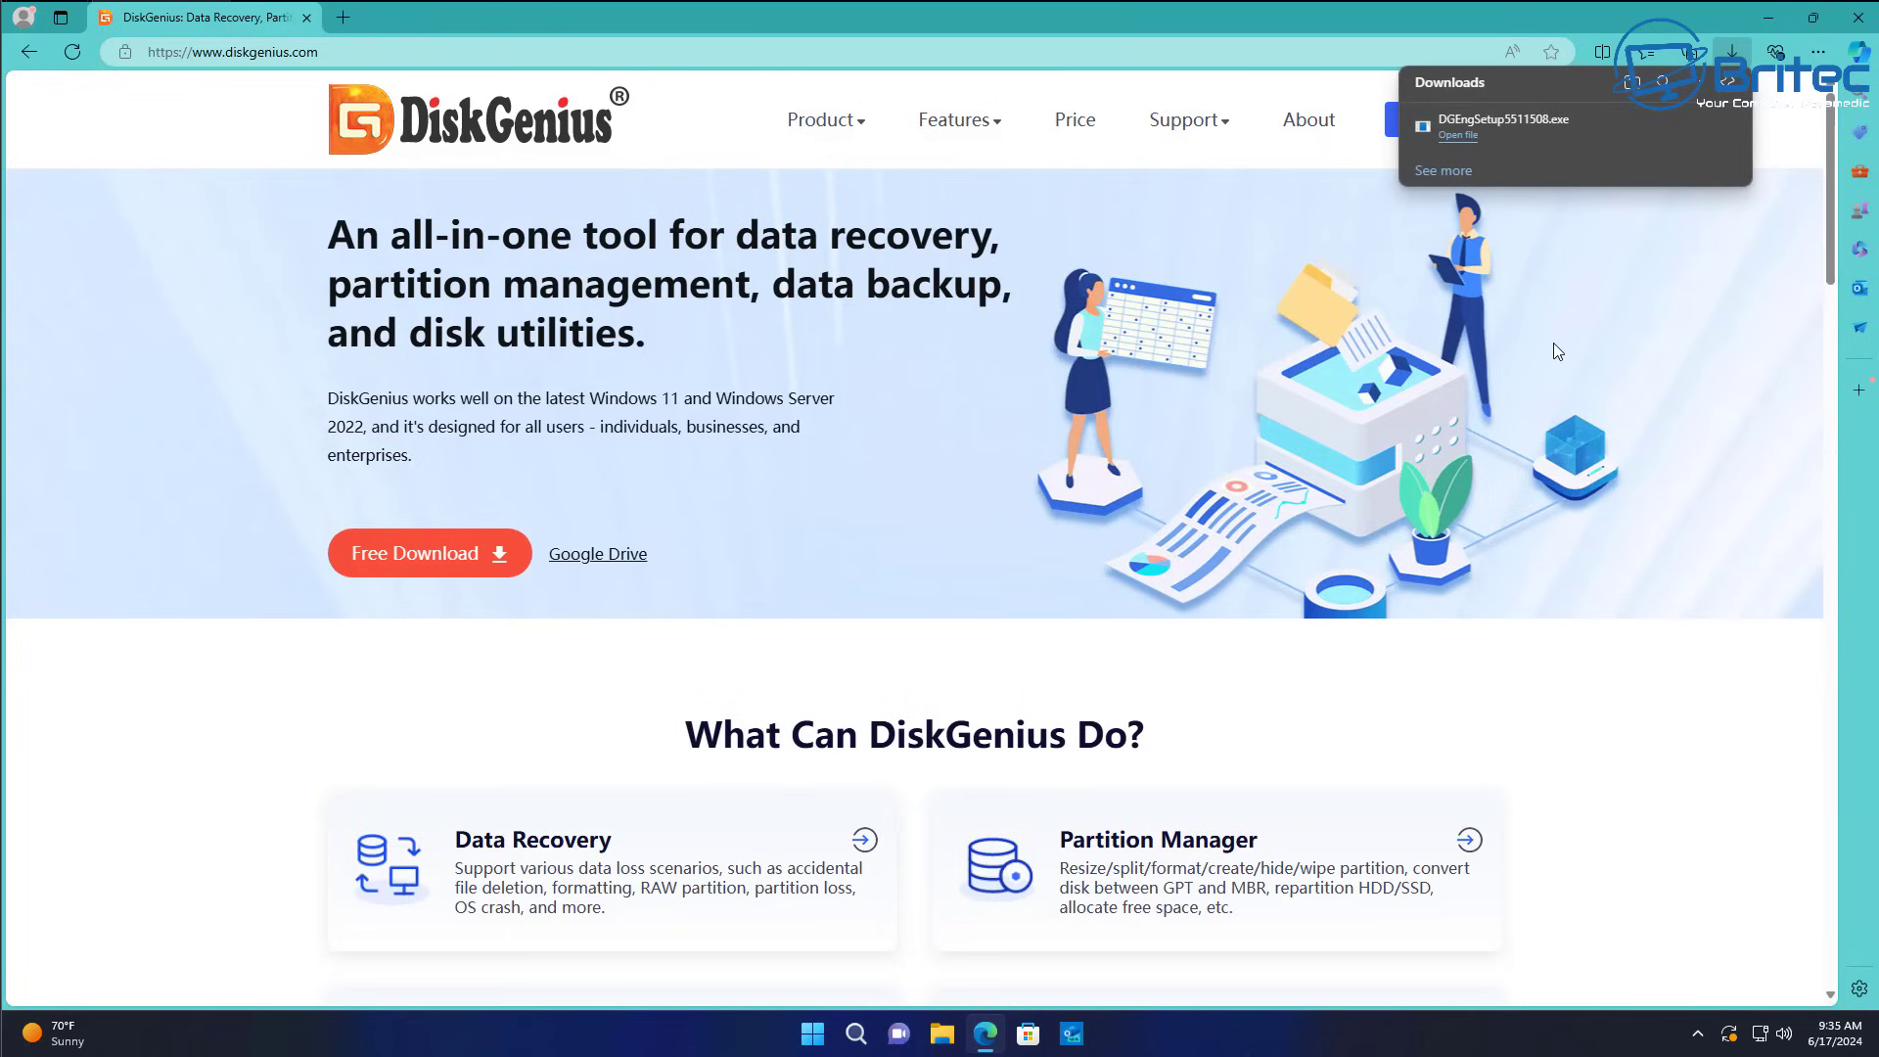
Install DiskGenius V5.5.1 in English to the default folder, skip the website, and launch it.
{"action": "left_click", "coordinate": [1491, 132]}
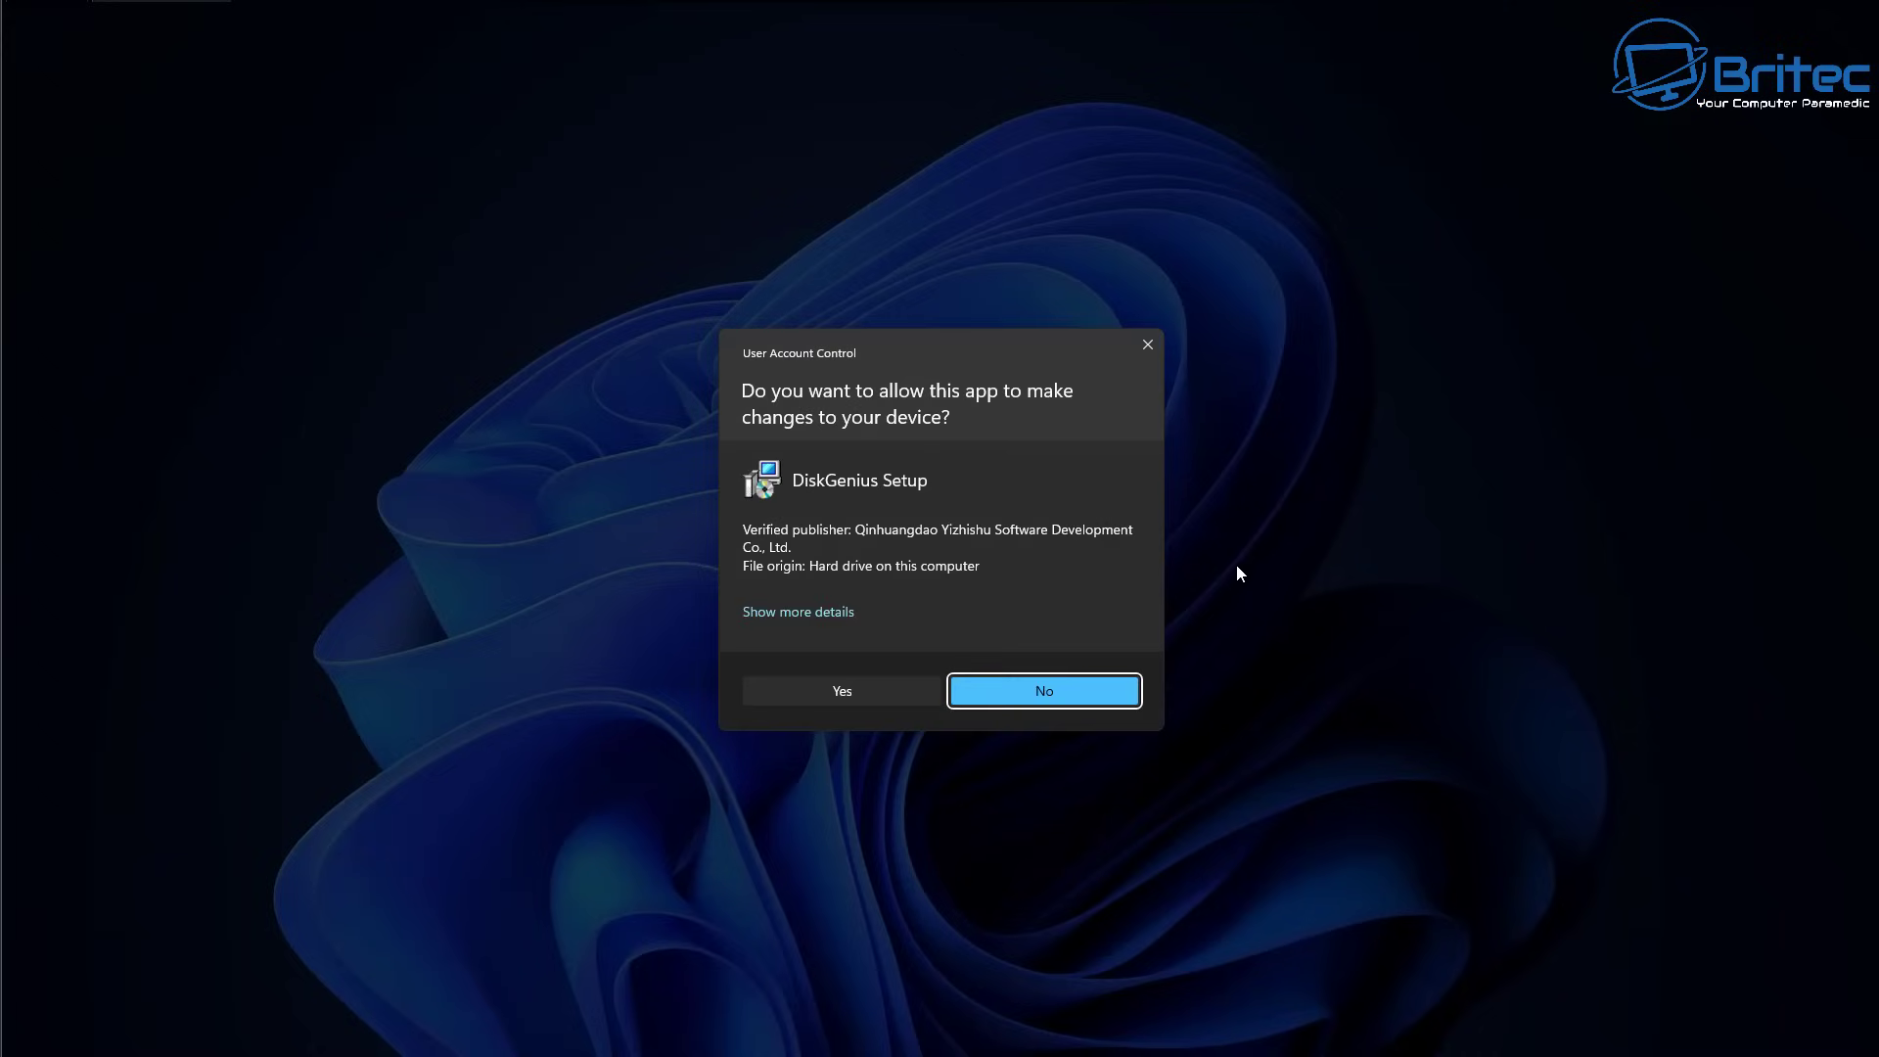
{"action": "left_click", "coordinate": [840, 691]}
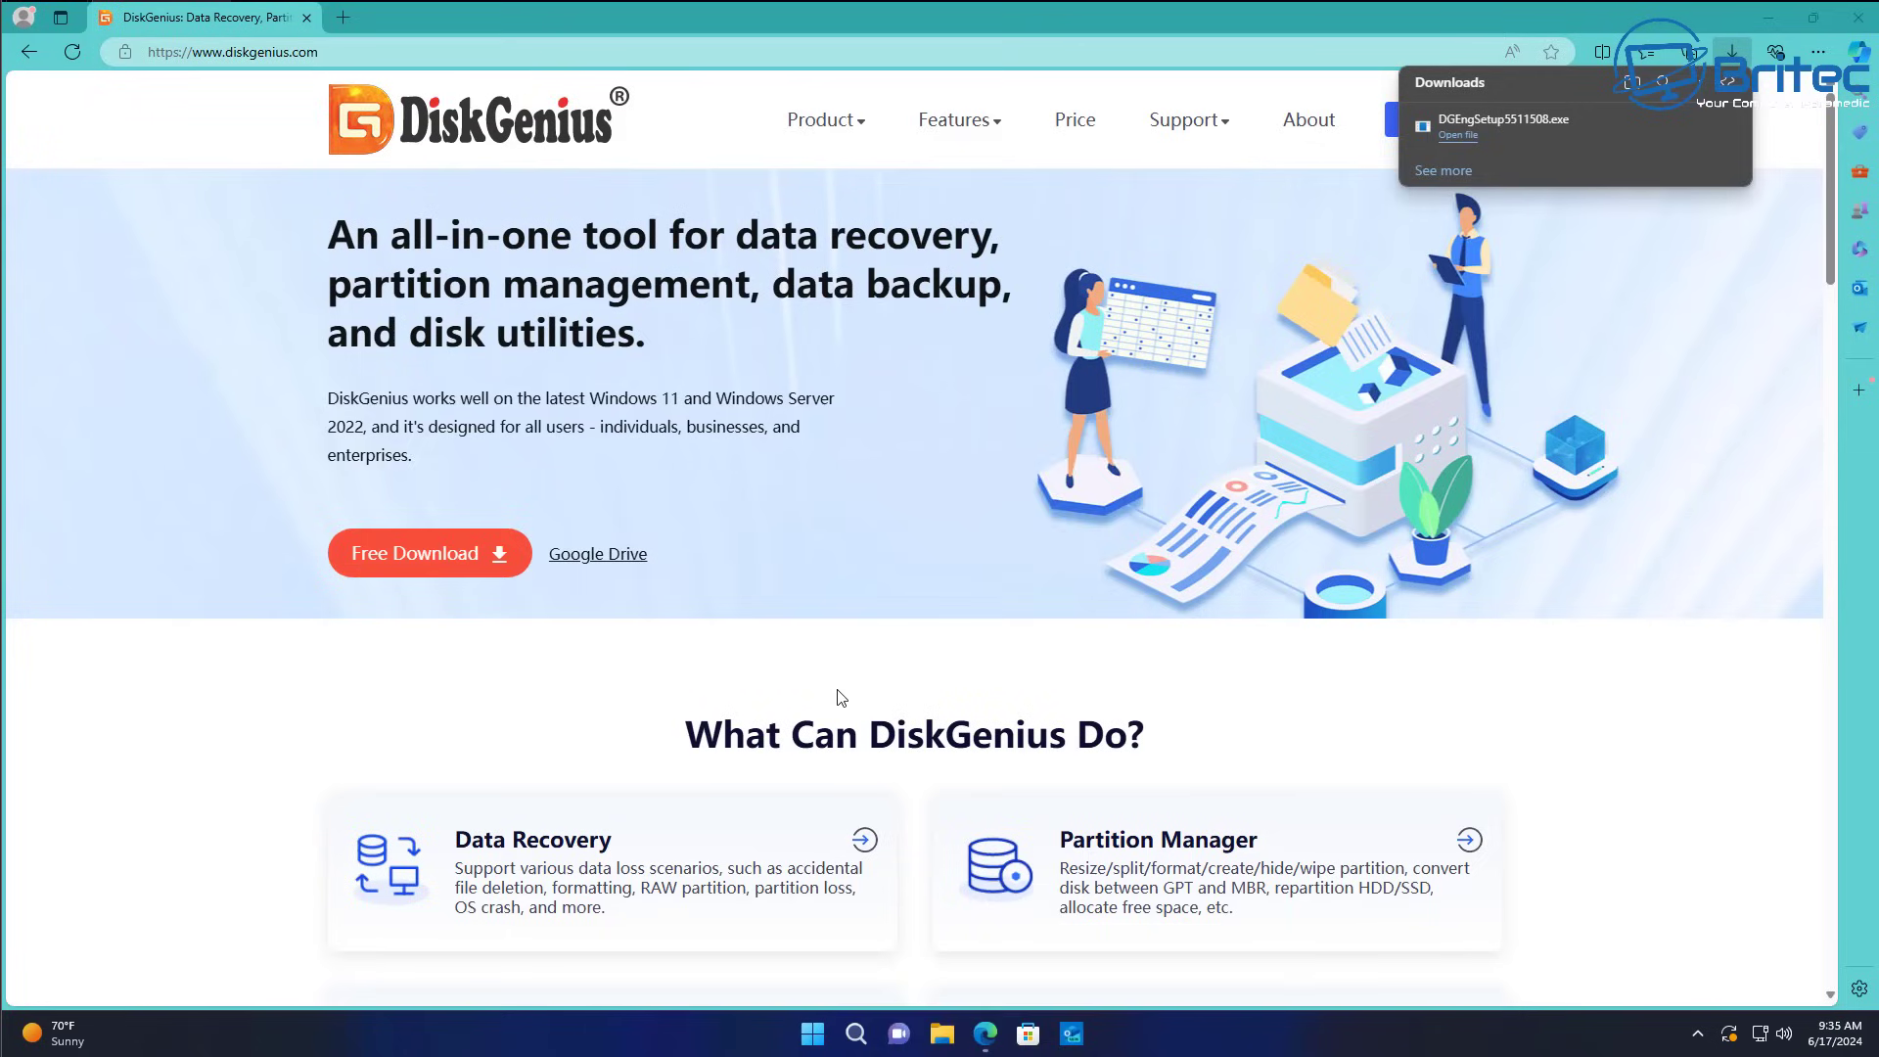
{"action": "left_click", "coordinate": [1762, 18]}
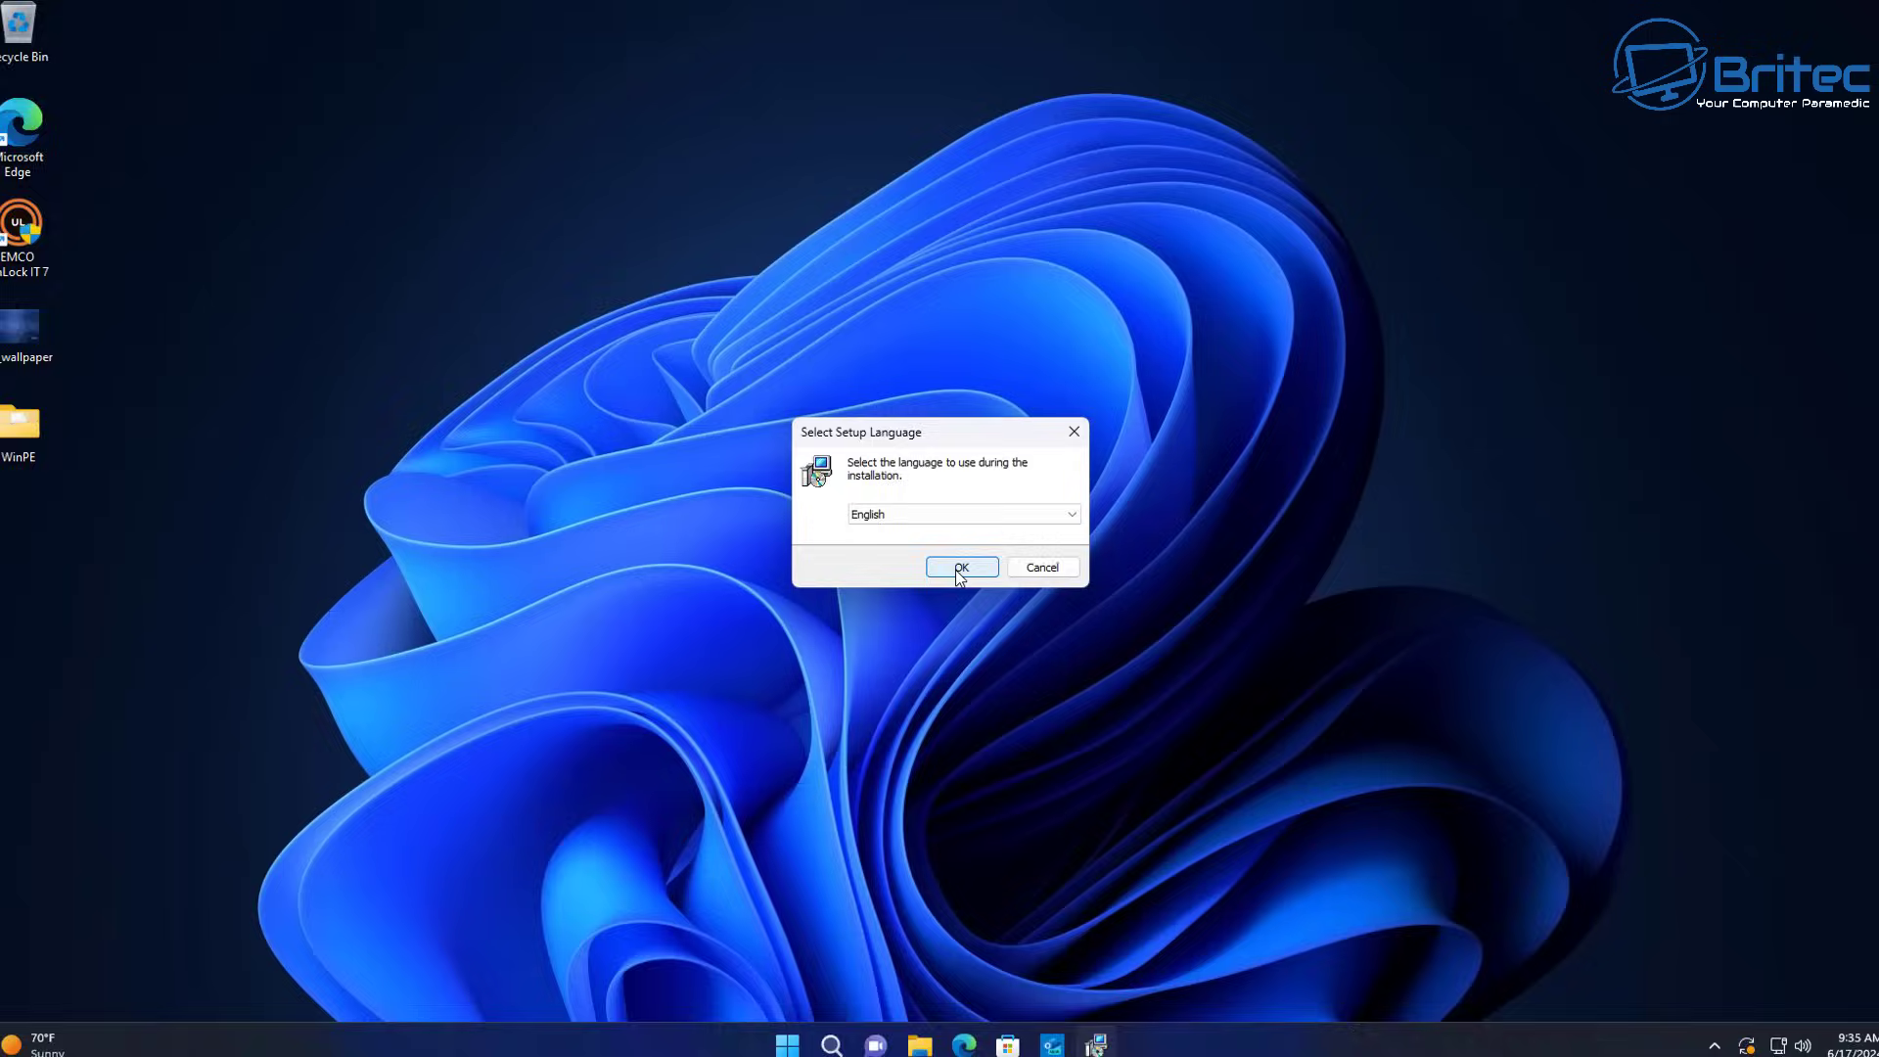
{"action": "left_click", "coordinate": [961, 568]}
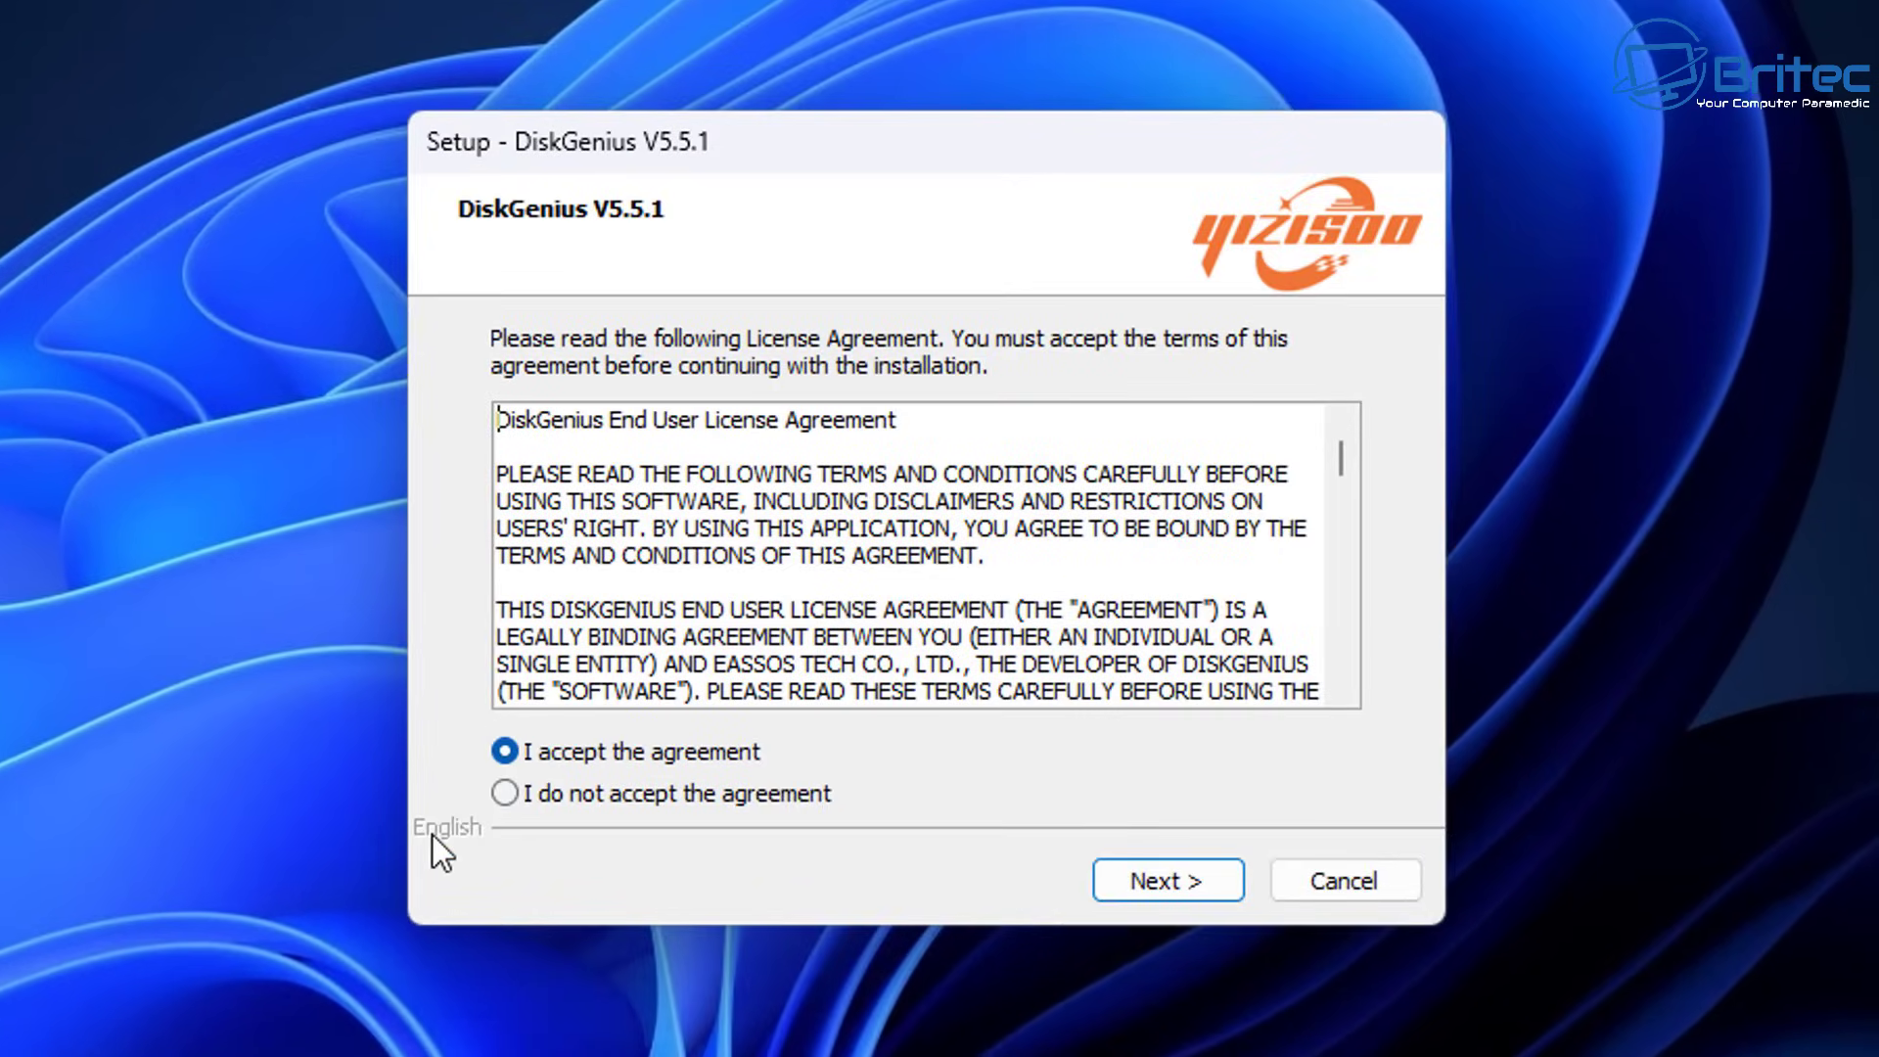
{"action": "left_click", "coordinate": [1176, 880]}
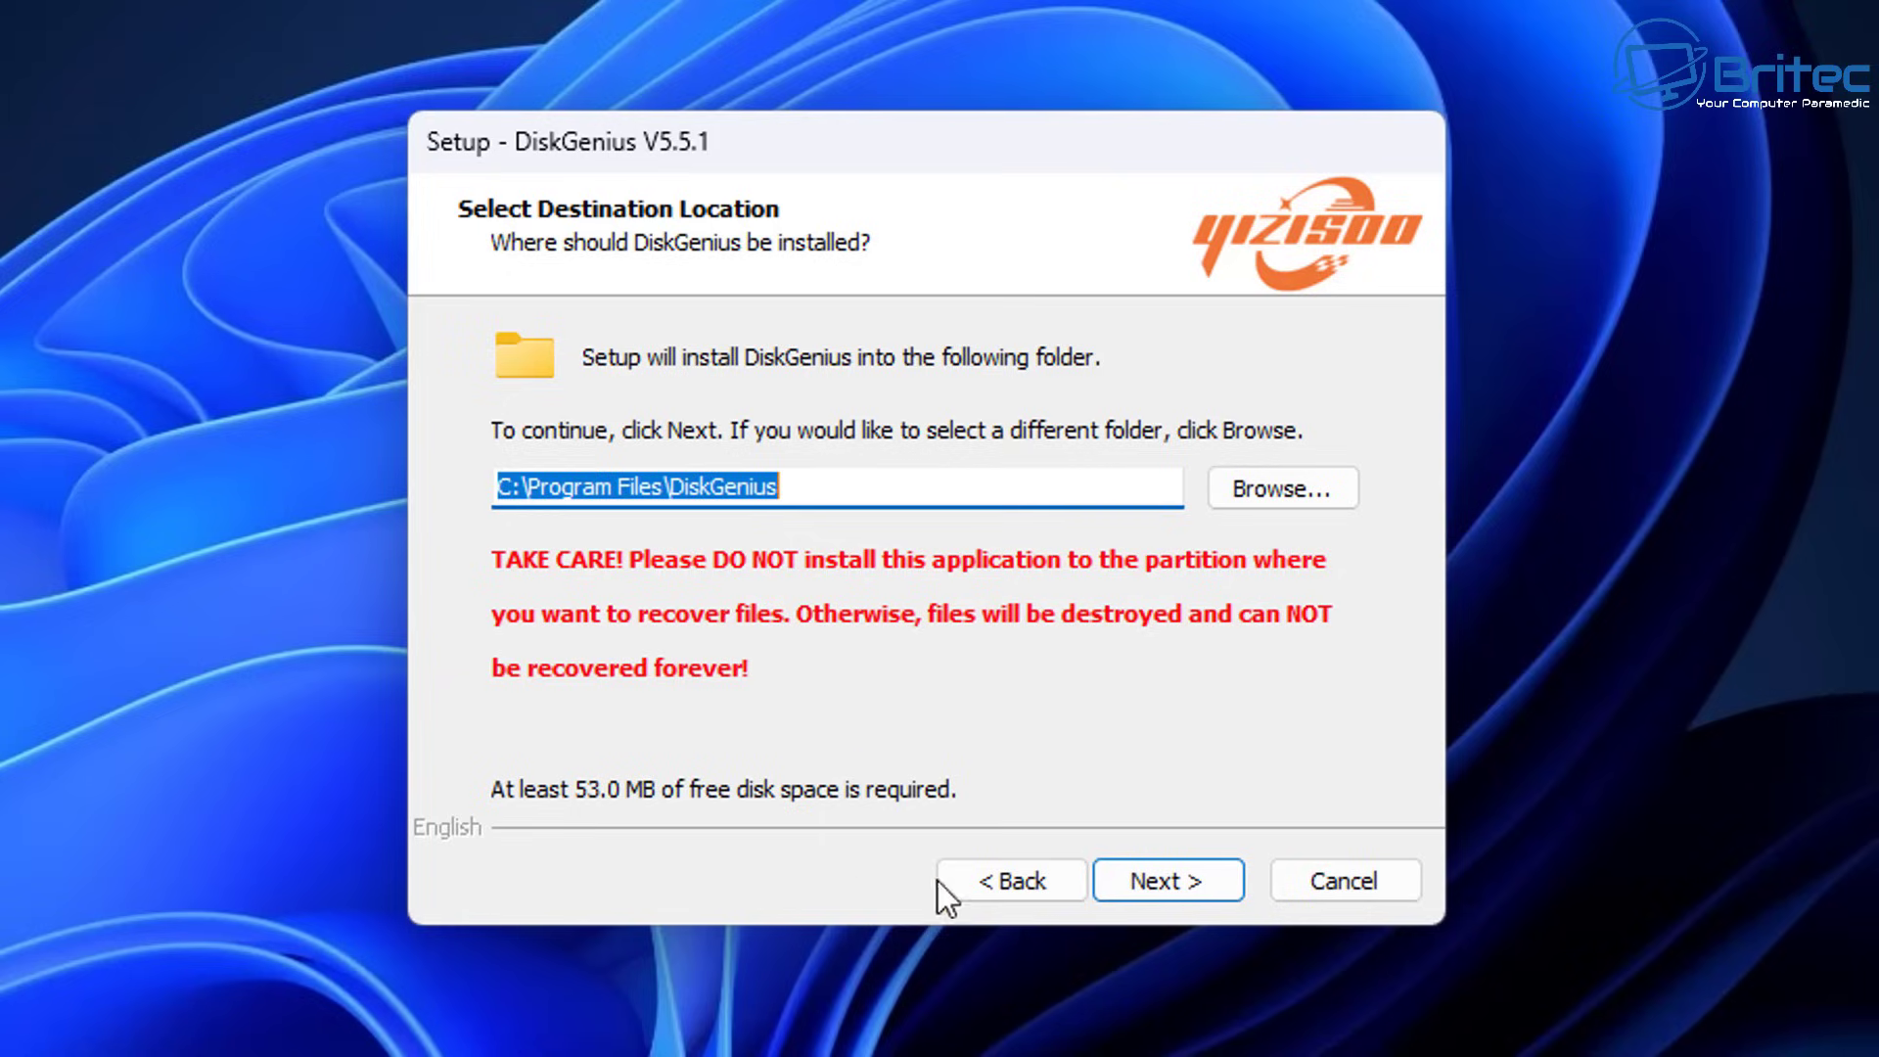
{"action": "left_click", "coordinate": [1187, 889]}
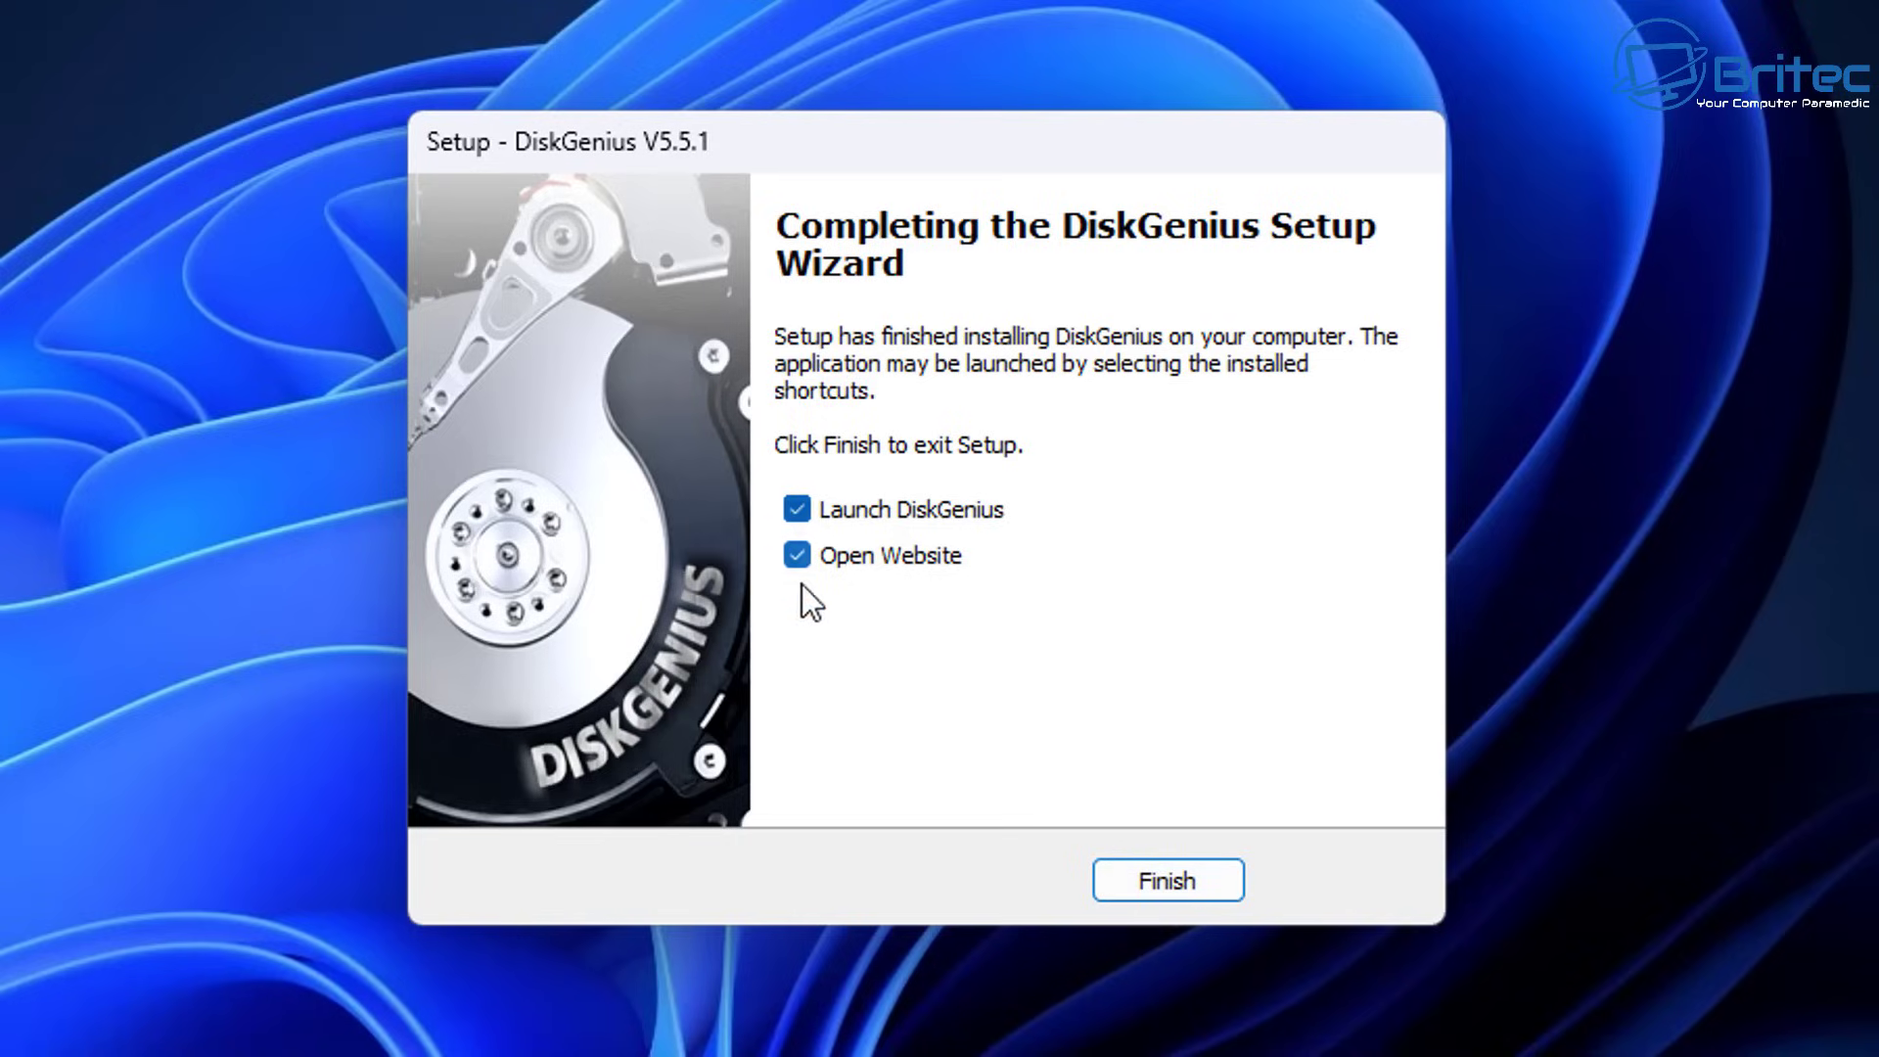
{"action": "left_click", "coordinate": [795, 555]}
{"action": "left_click", "coordinate": [1189, 887]}
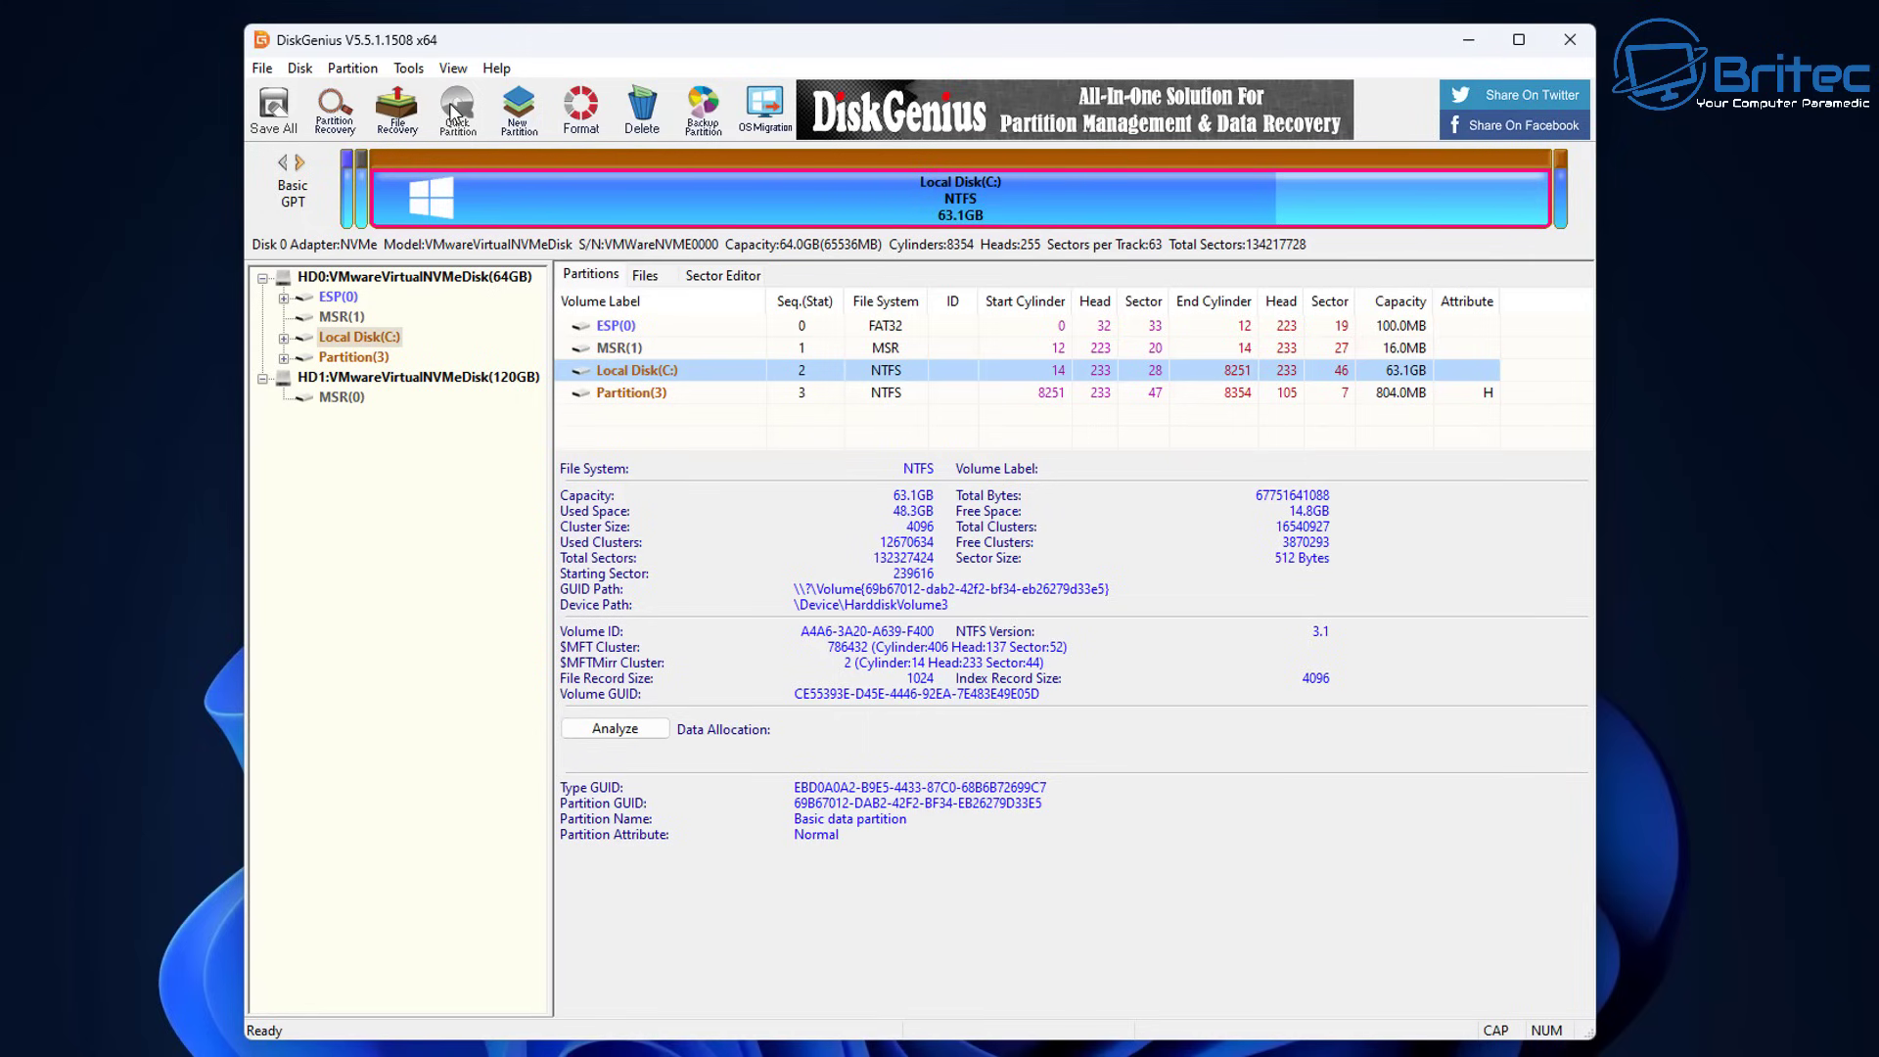
Browse the Tools and Partition menus, then compare HD0 and HD1, ending on the 120GB disk.
{"action": "left_click", "coordinate": [402, 71]}
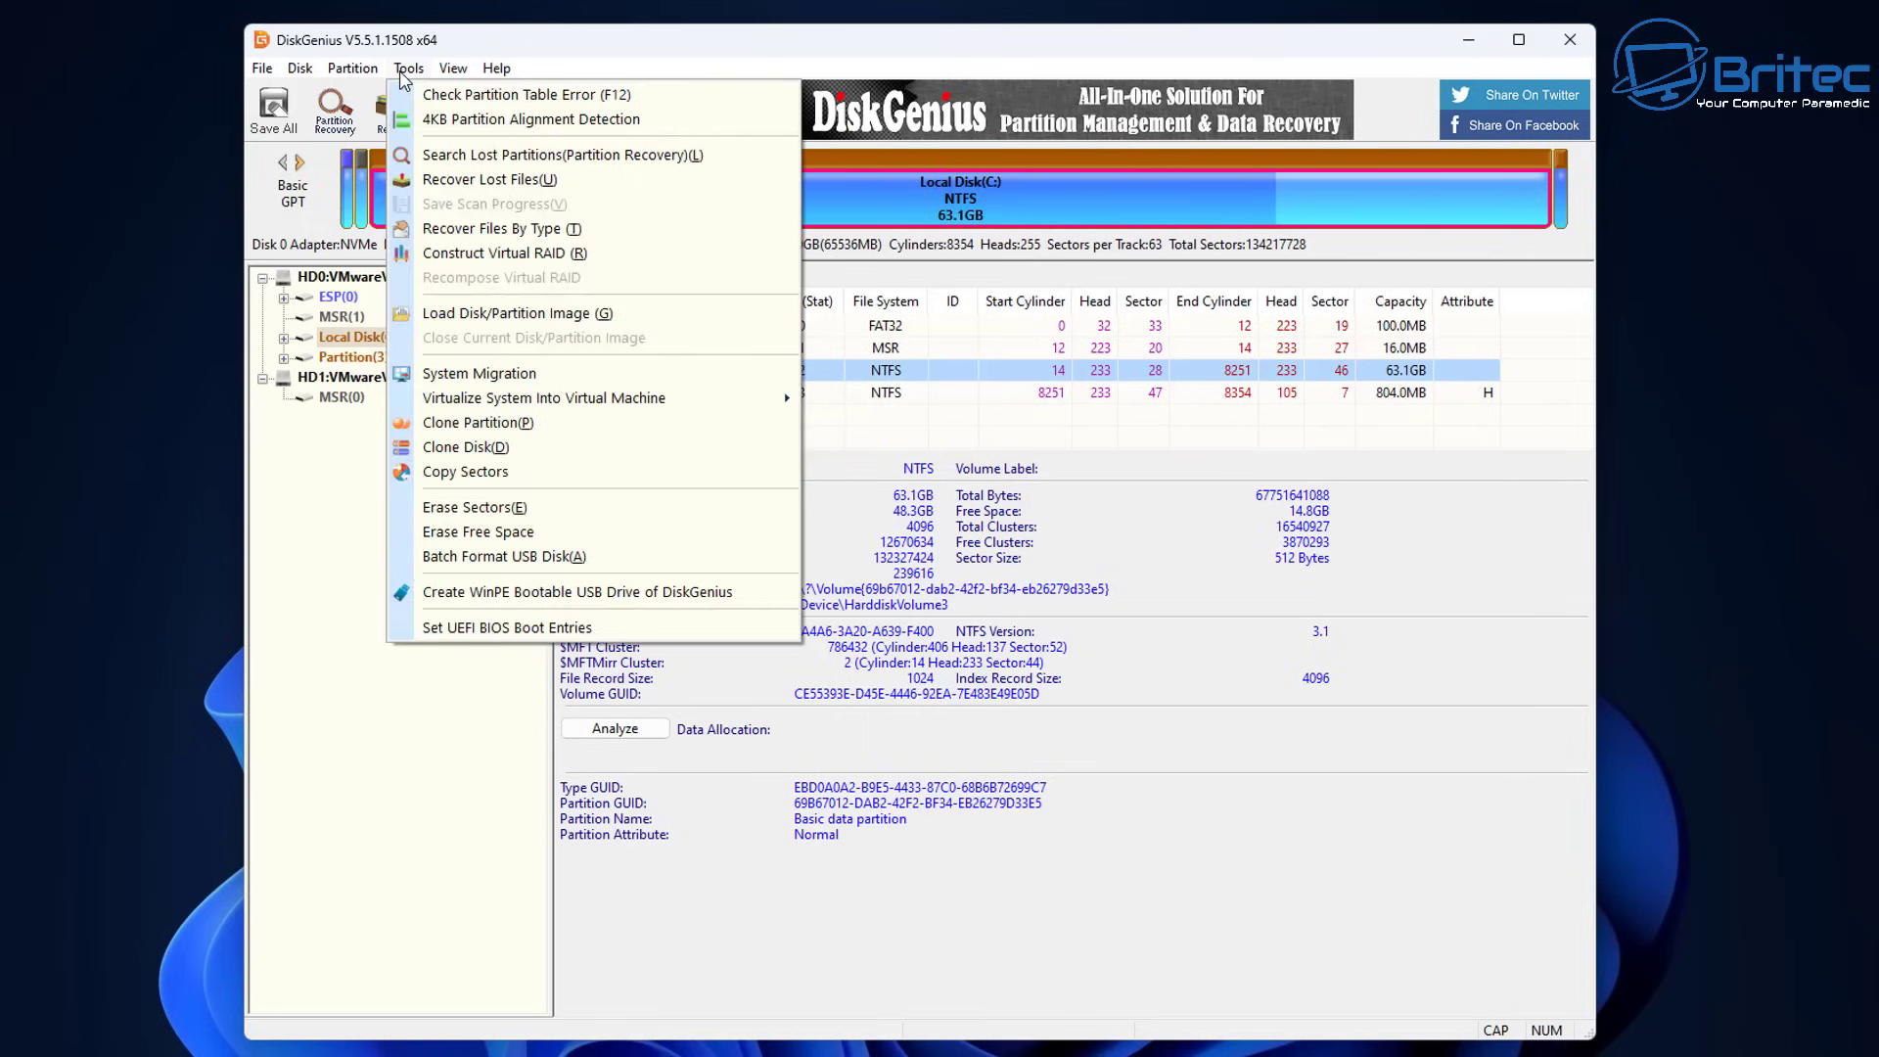
{"action": "mouse_move", "coordinate": [334, 72]}
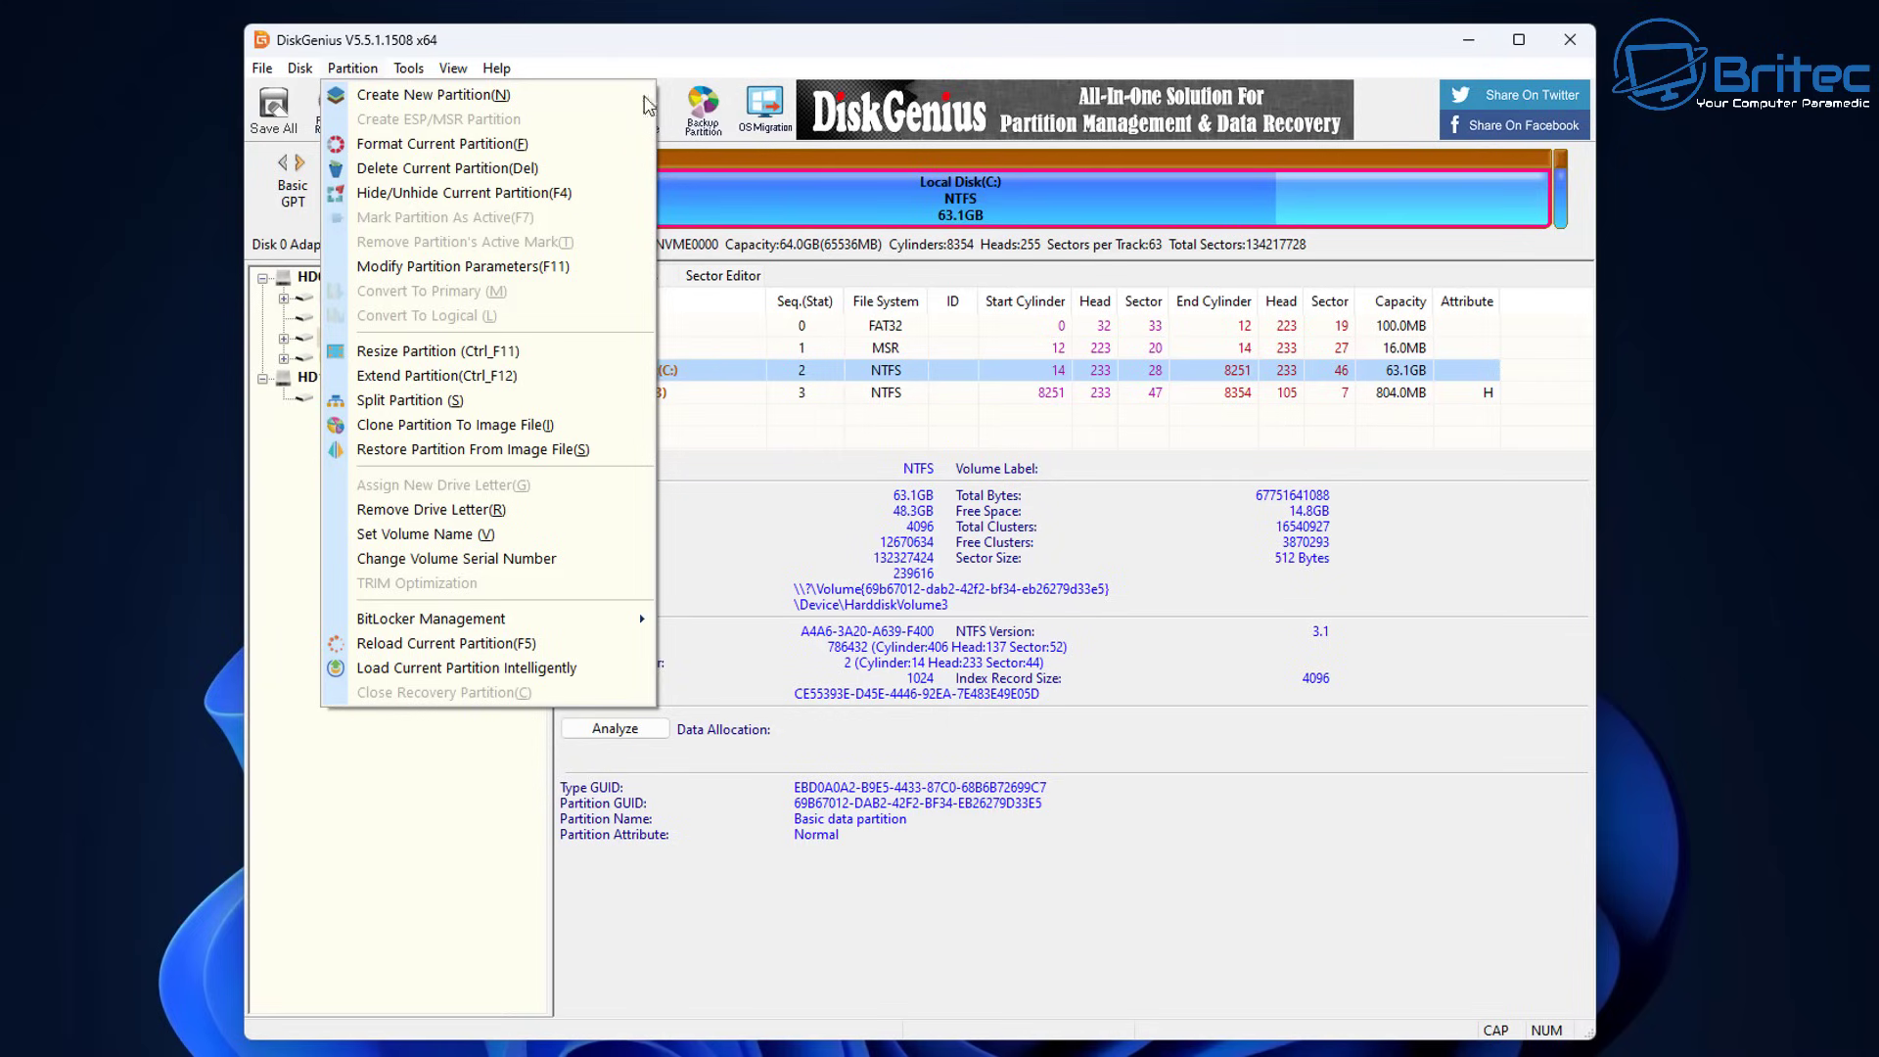
{"action": "left_click", "coordinate": [628, 50]}
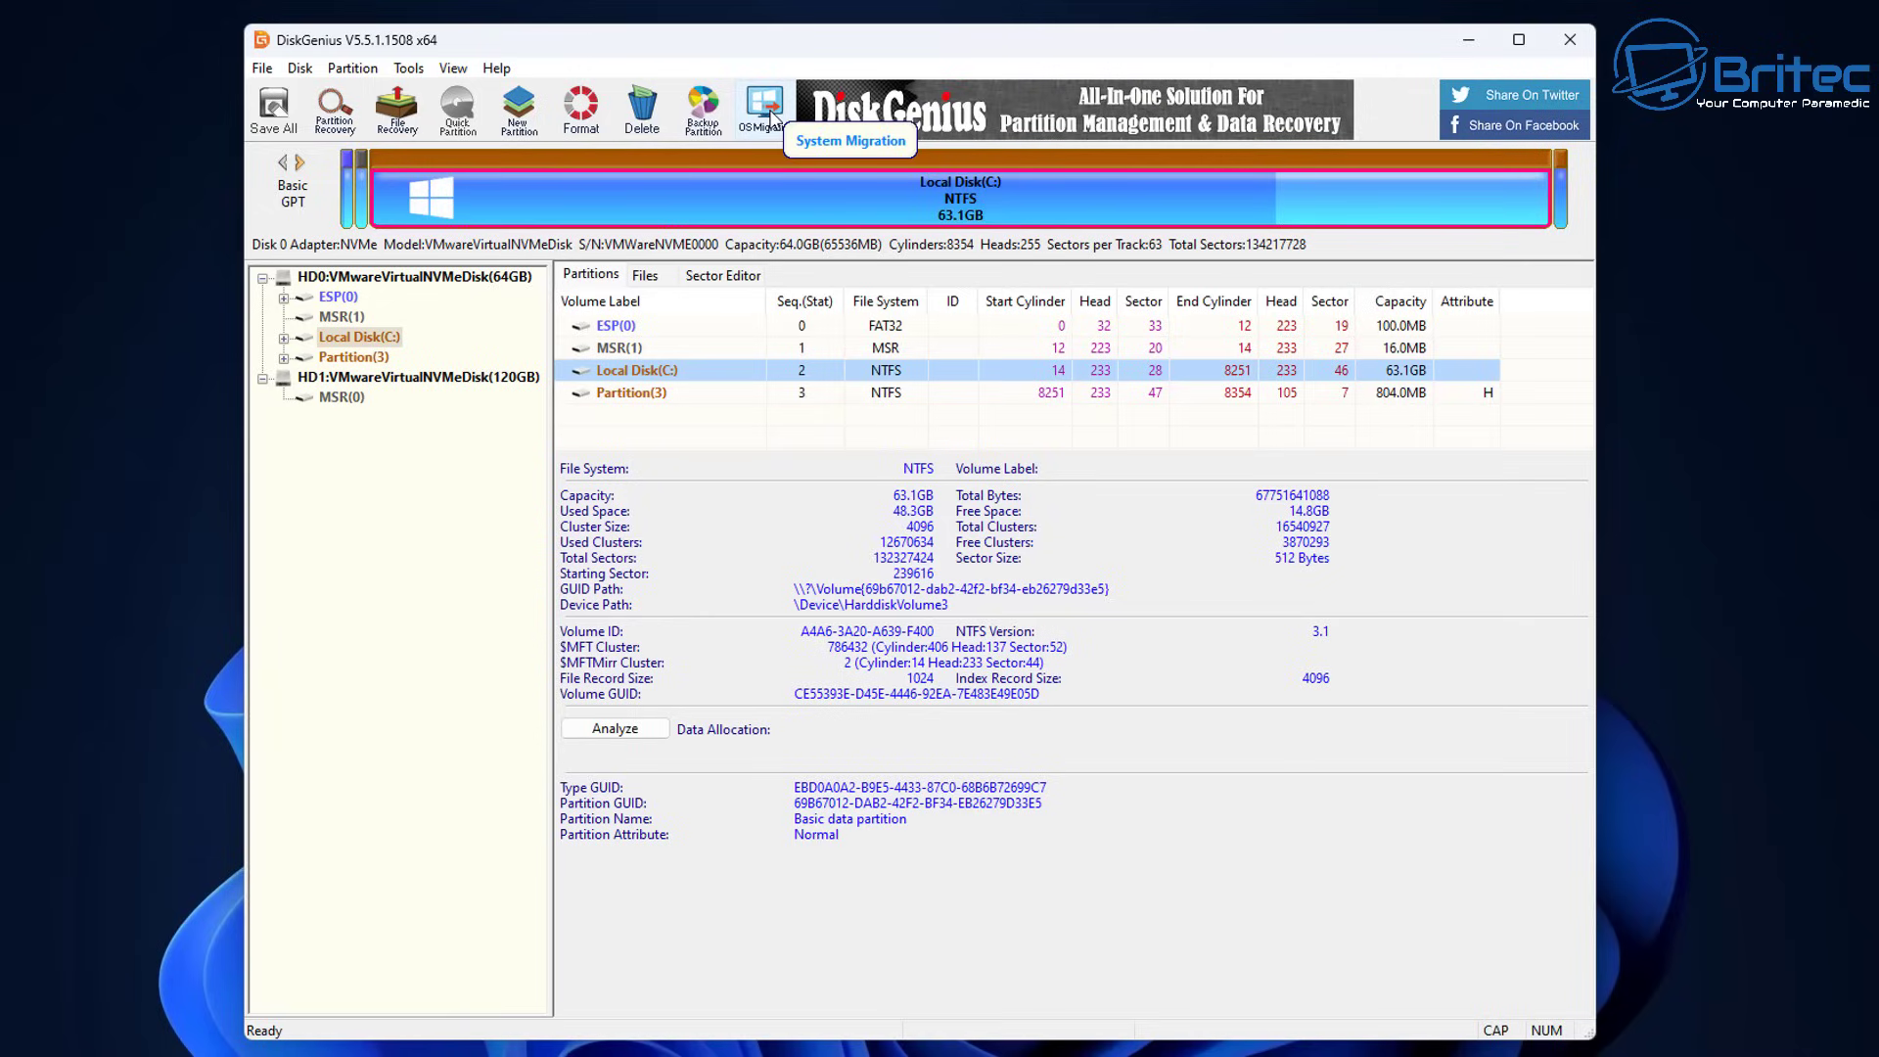
{"action": "left_click", "coordinate": [356, 382]}
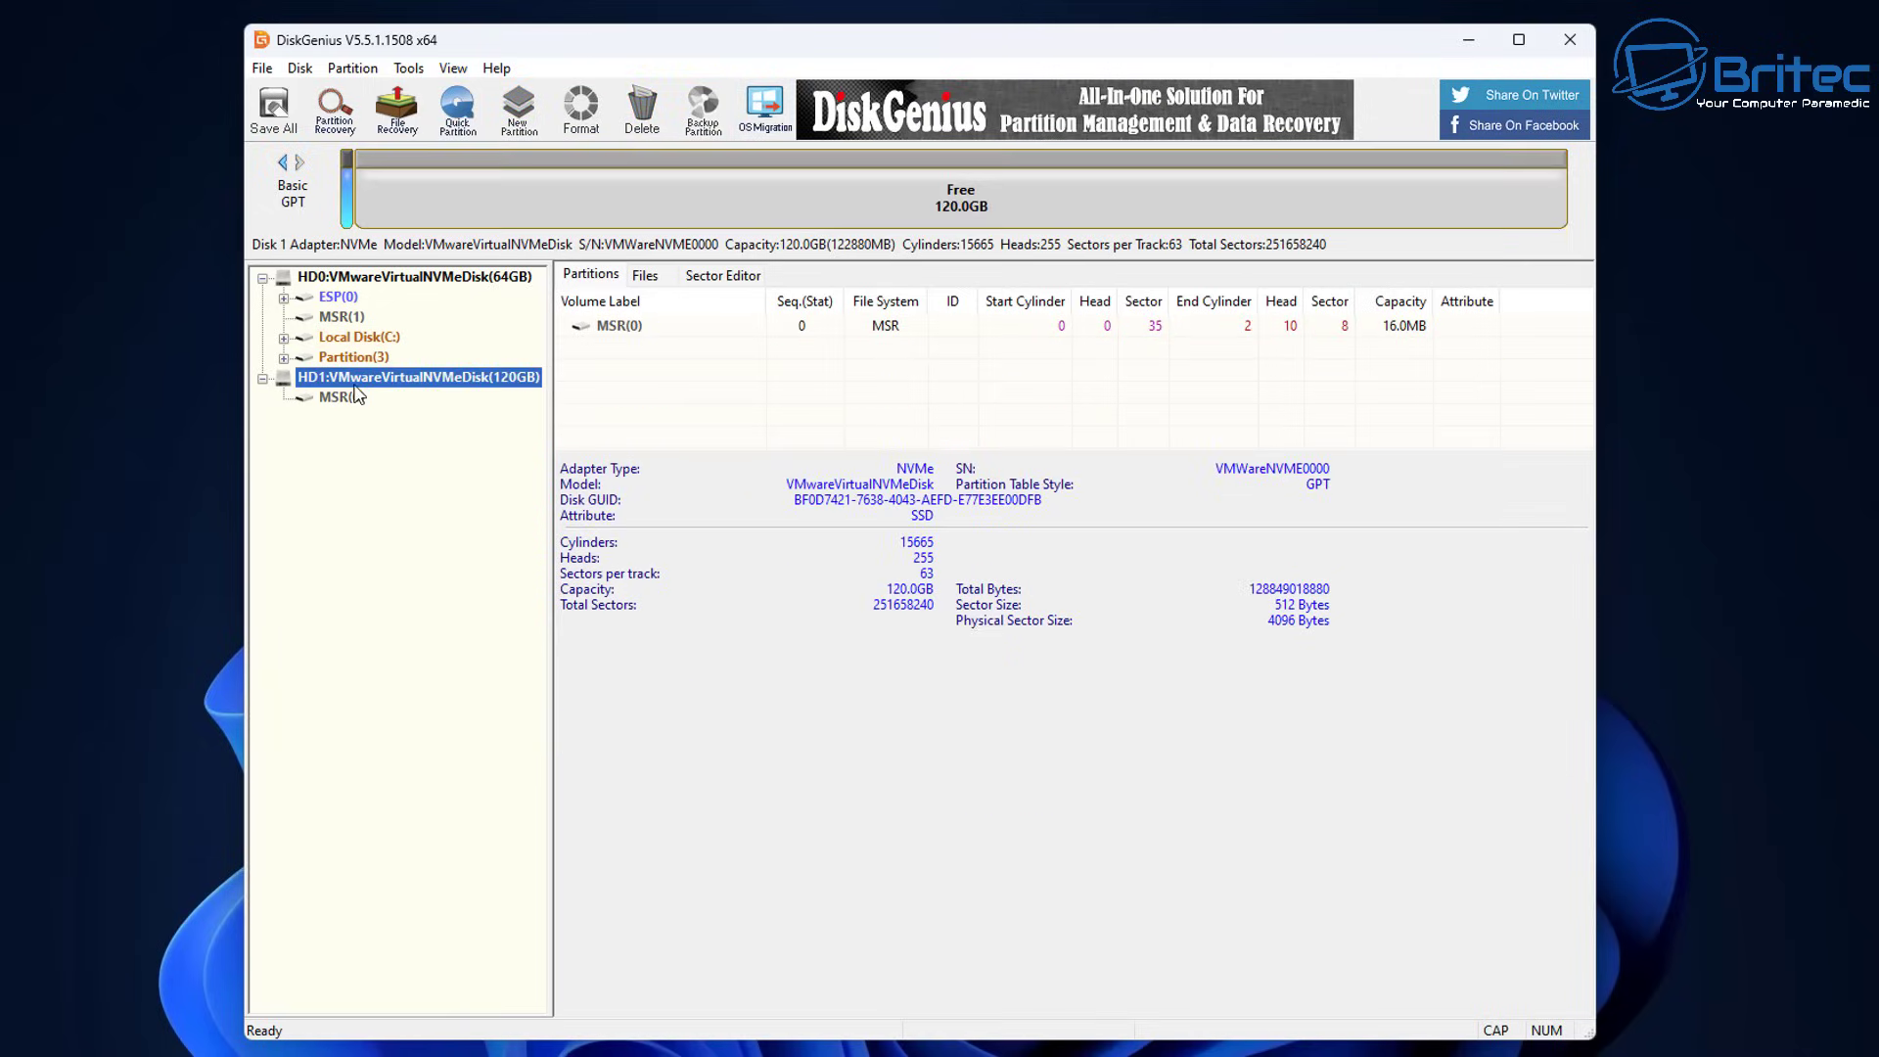
{"action": "left_click", "coordinate": [390, 278]}
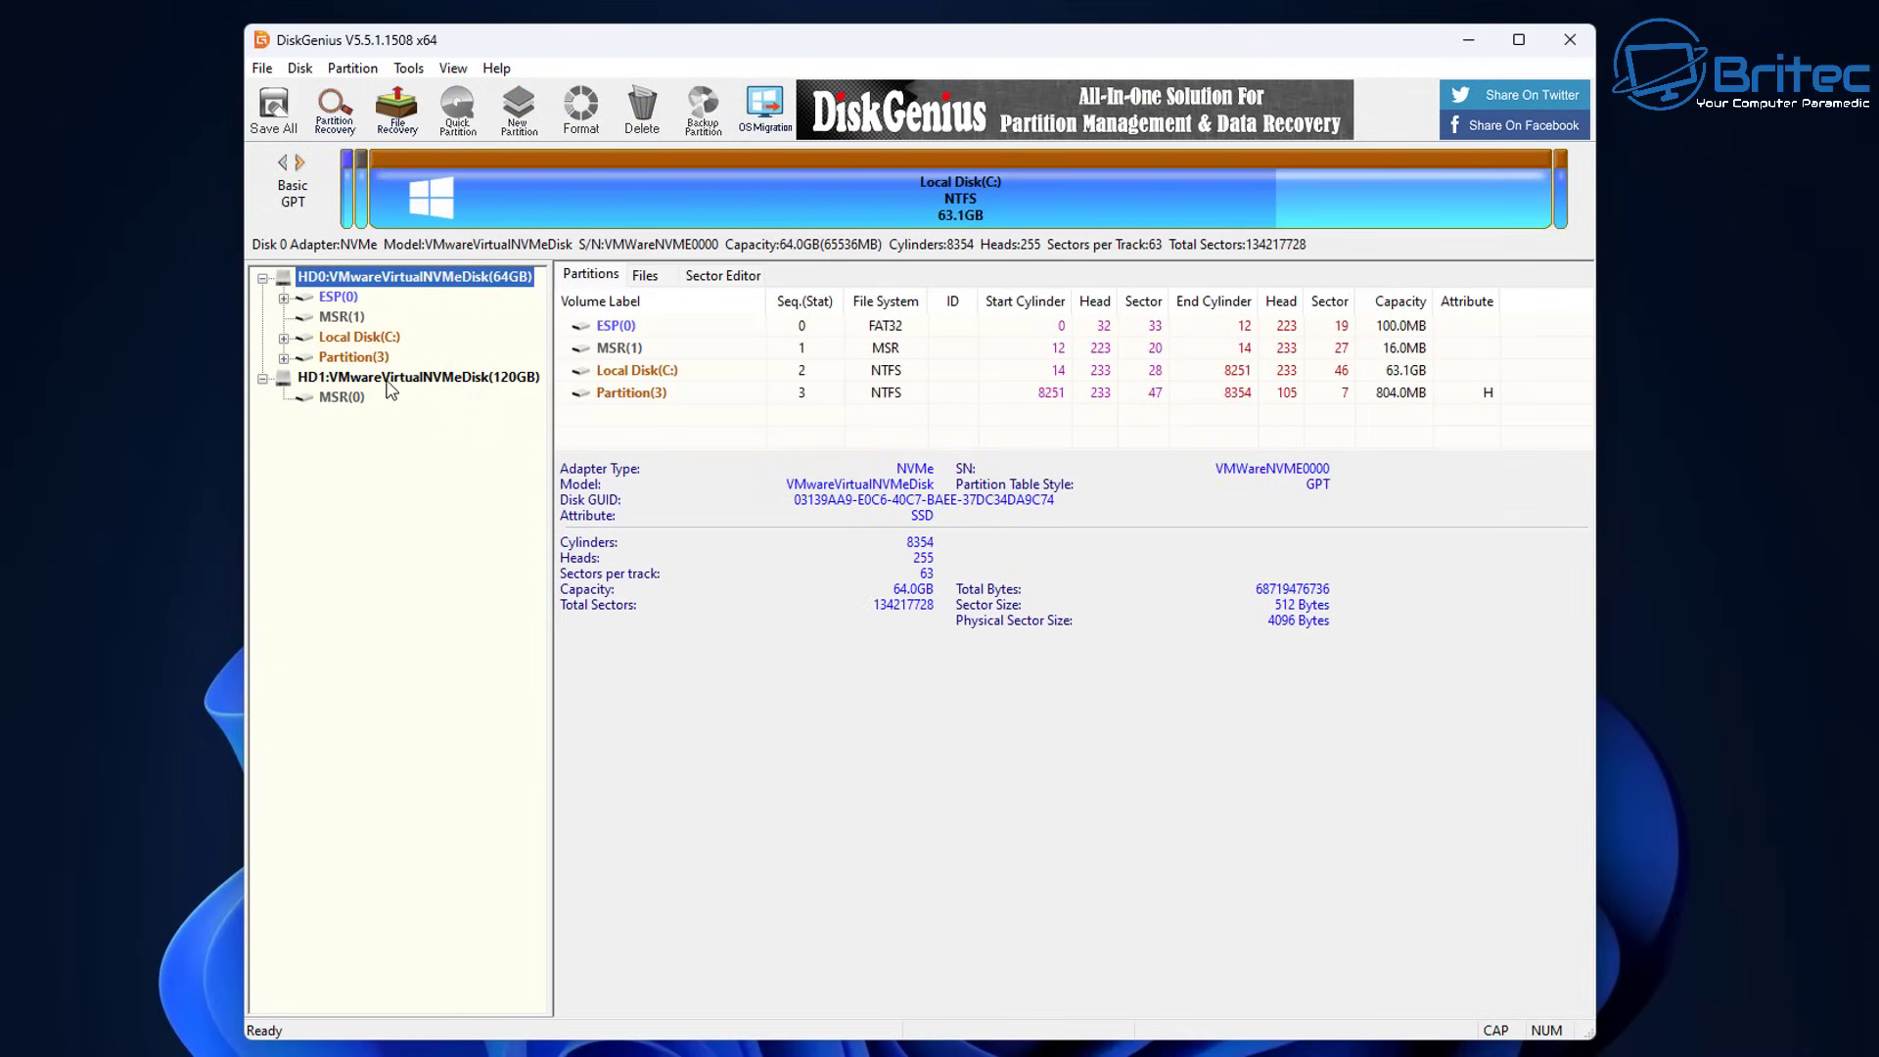
{"action": "left_click", "coordinate": [387, 379]}
{"action": "left_click", "coordinate": [388, 279]}
{"action": "left_click", "coordinate": [389, 380]}
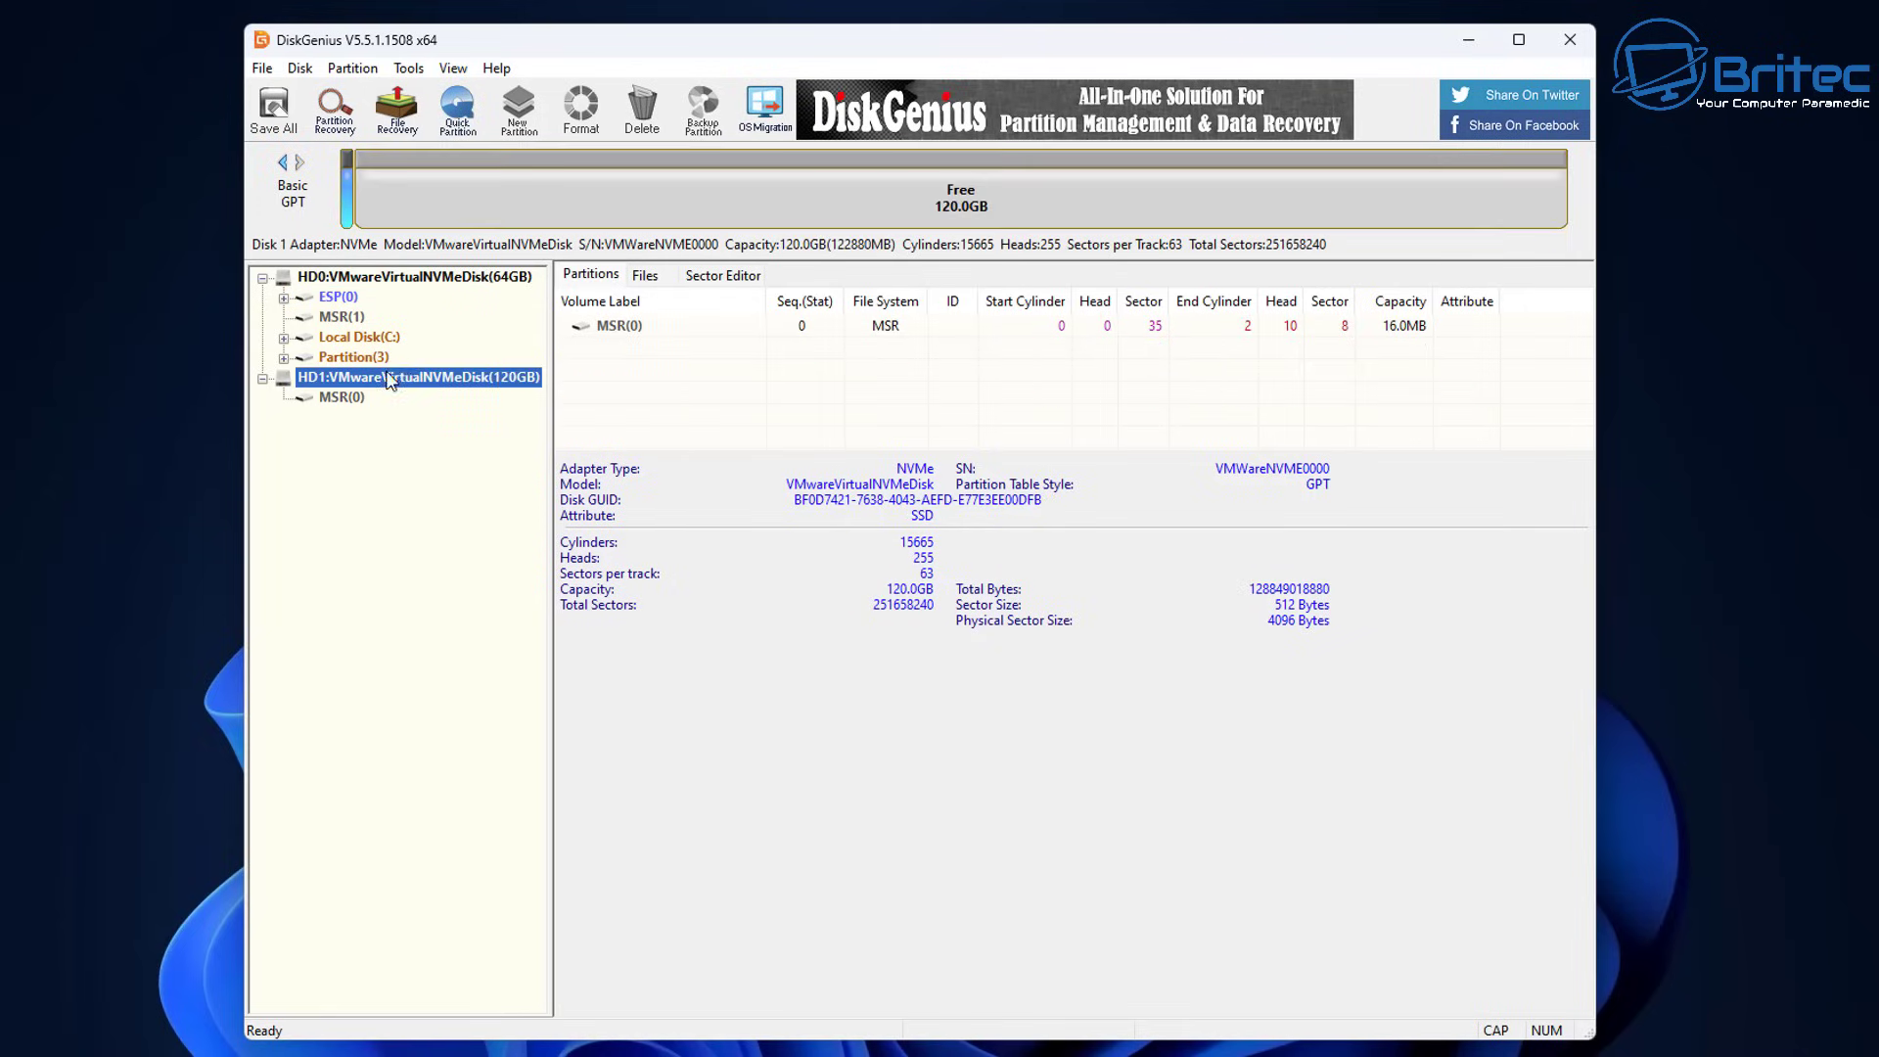
Start OS Migration from the 64GB HD0 disk and pick the 120GB HD1 as target.
{"action": "left_click", "coordinate": [438, 279]}
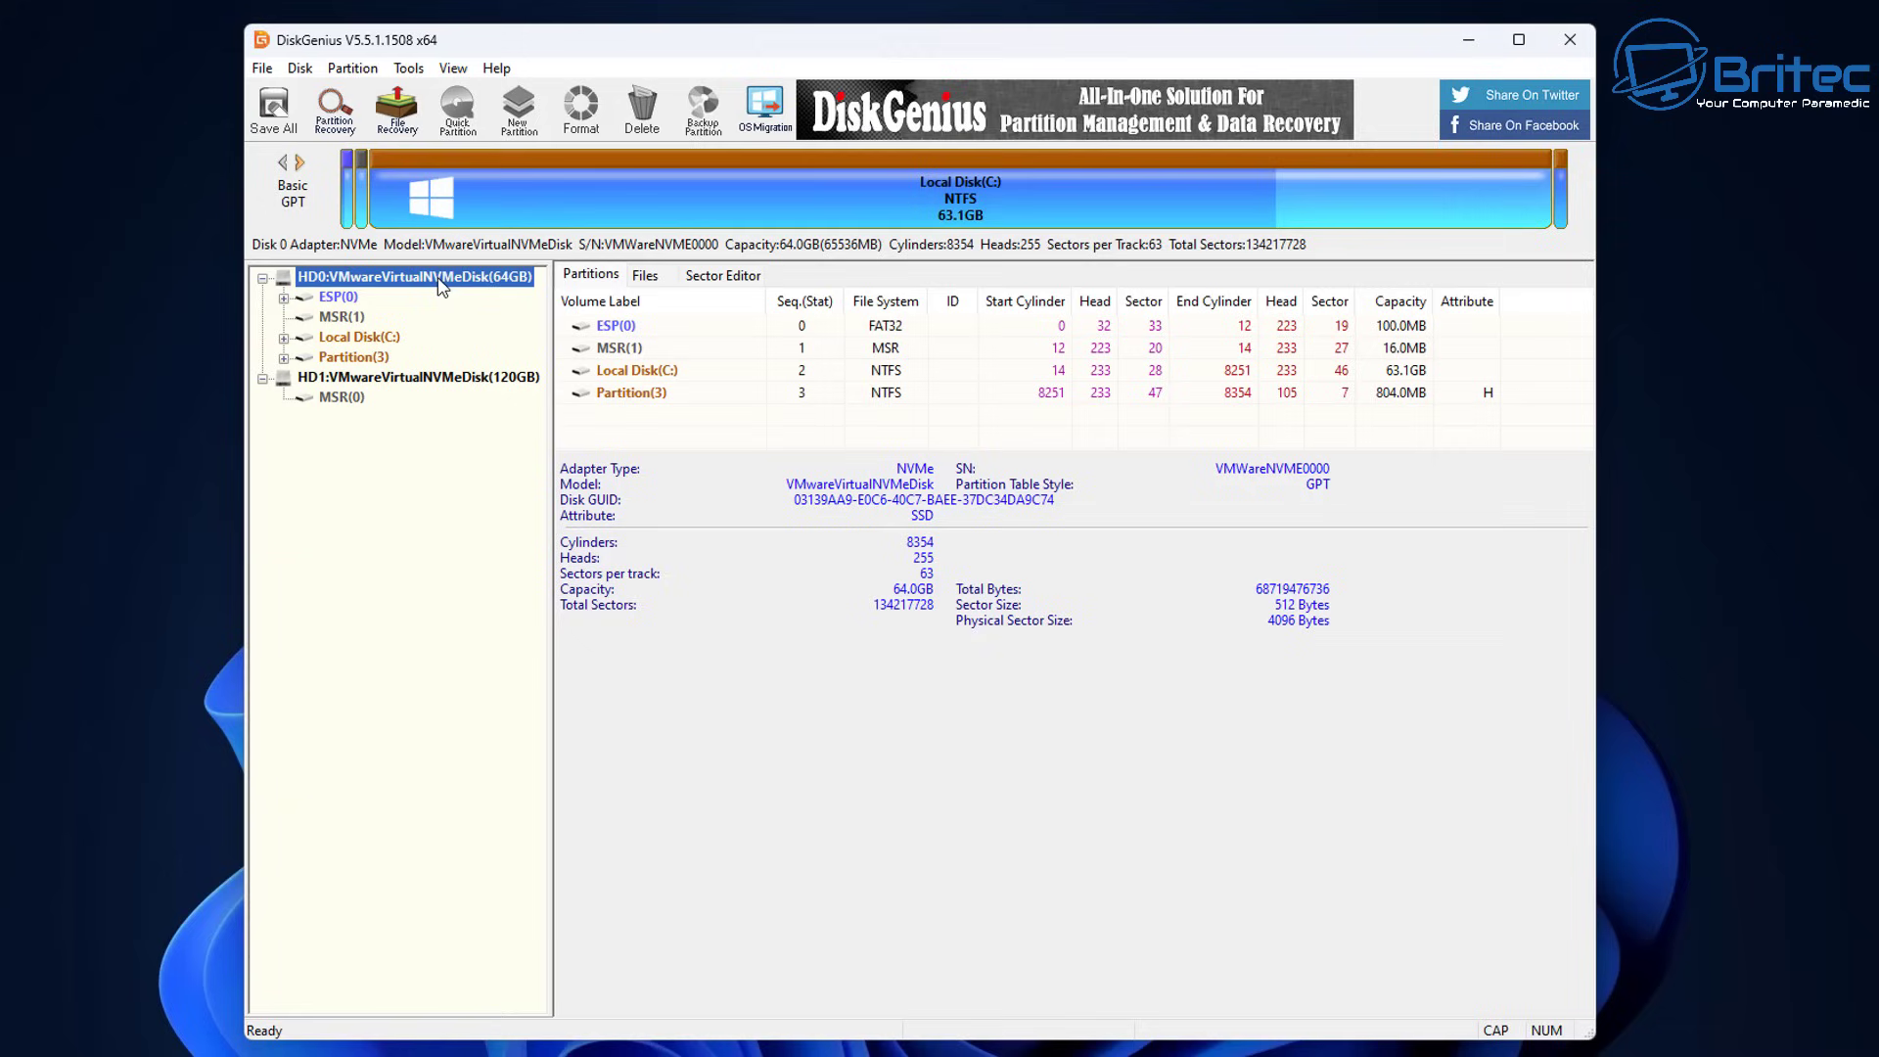
{"action": "left_click", "coordinate": [761, 110]}
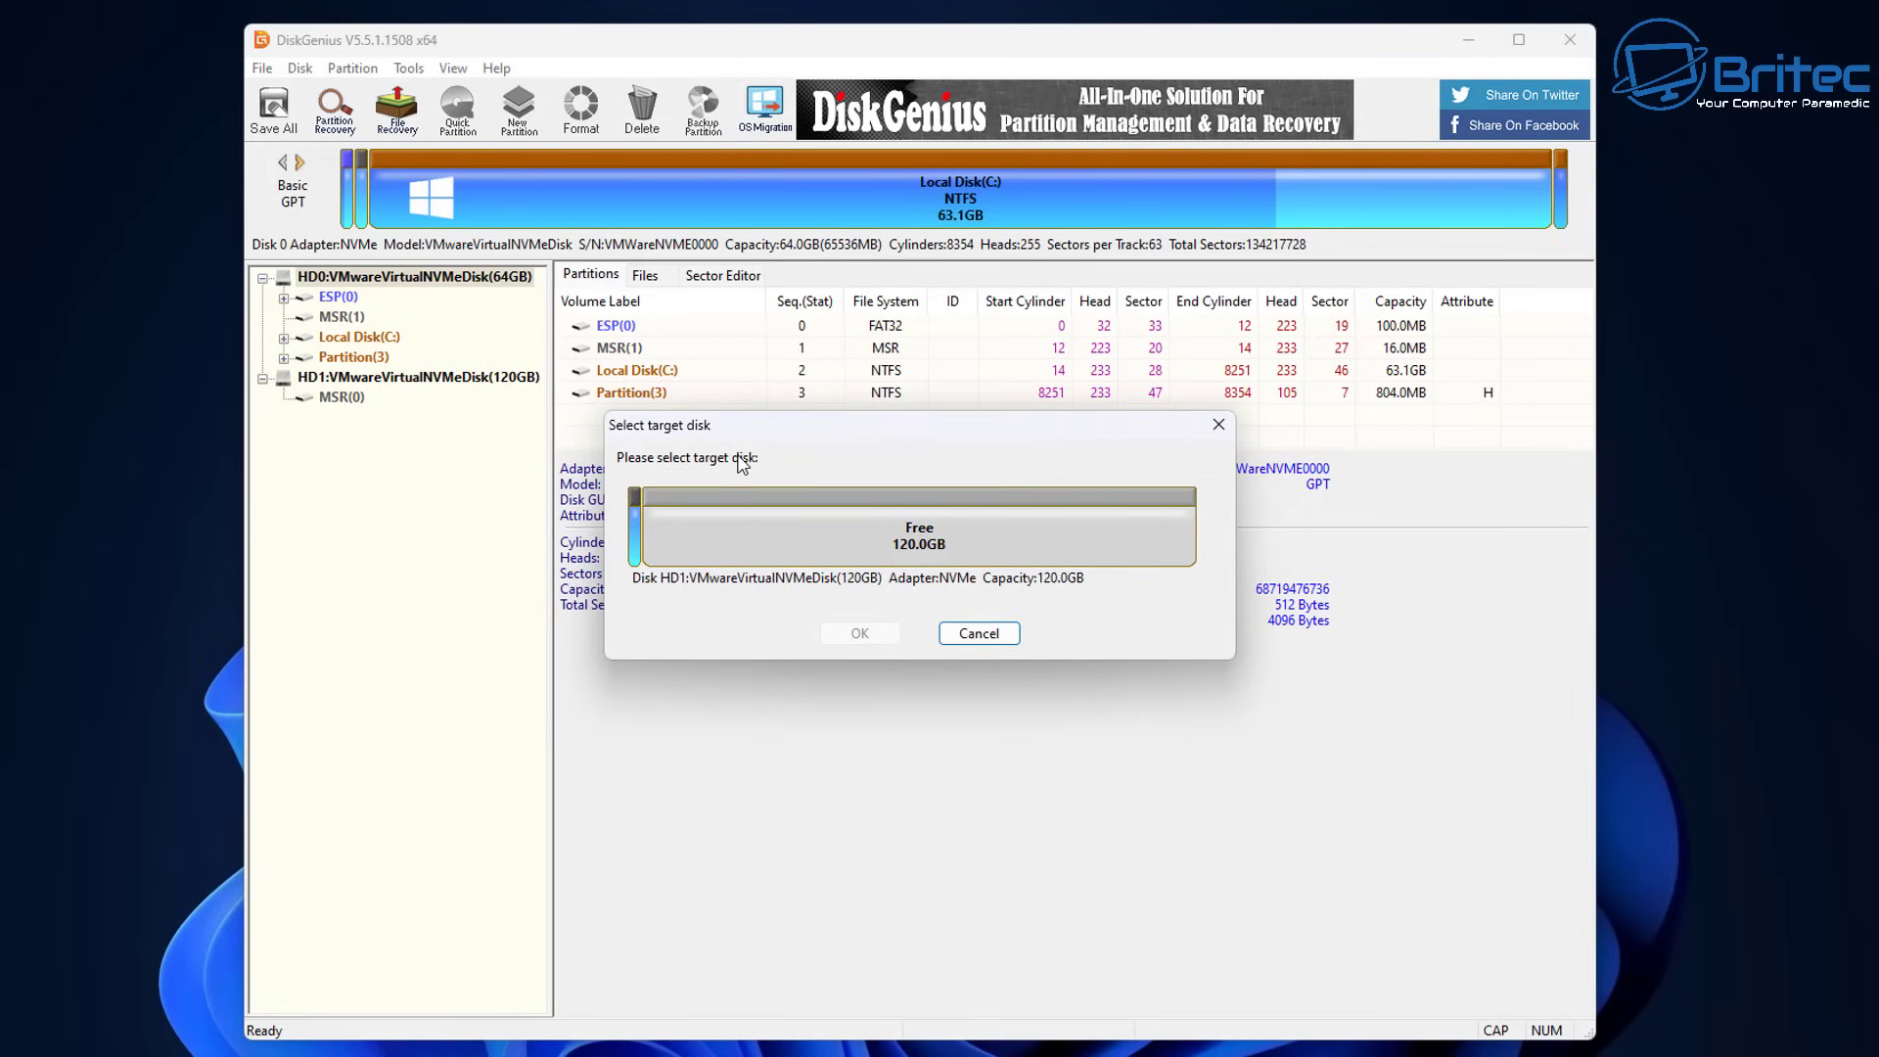
{"action": "left_click", "coordinate": [791, 544]}
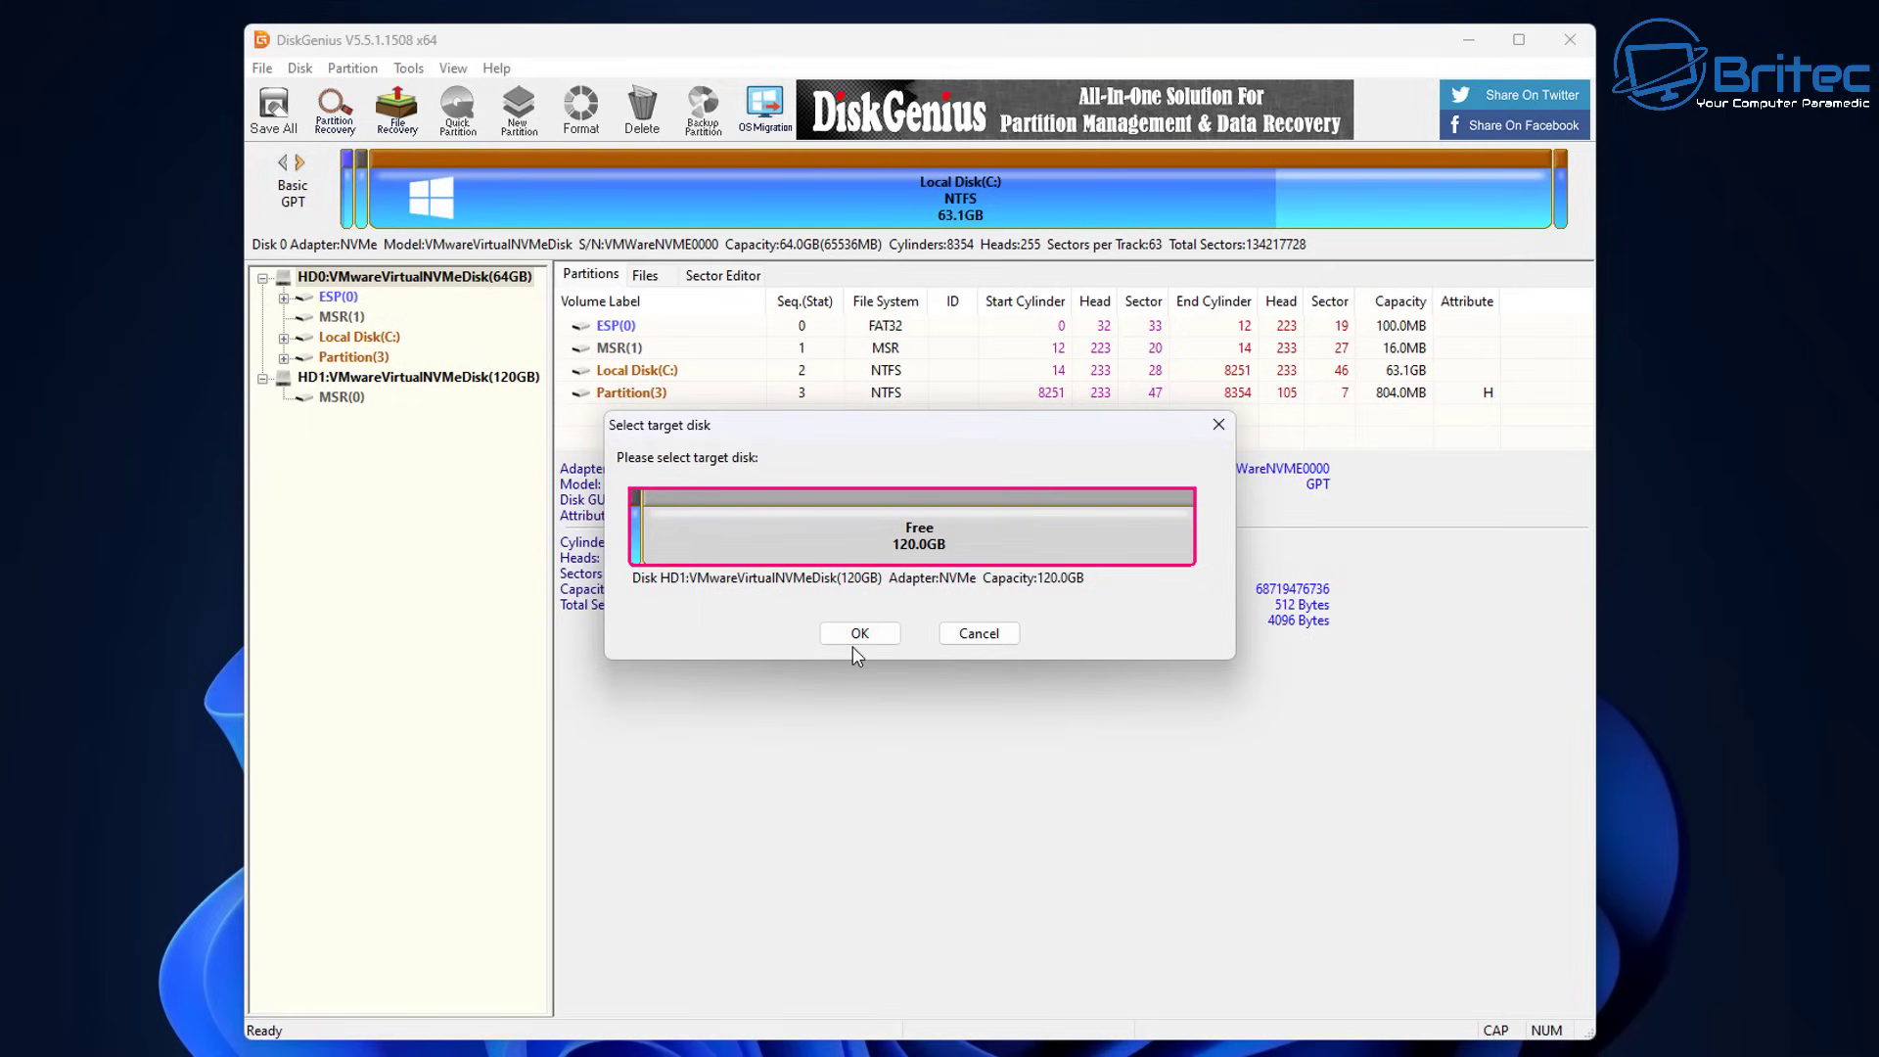
{"action": "left_click", "coordinate": [640, 520]}
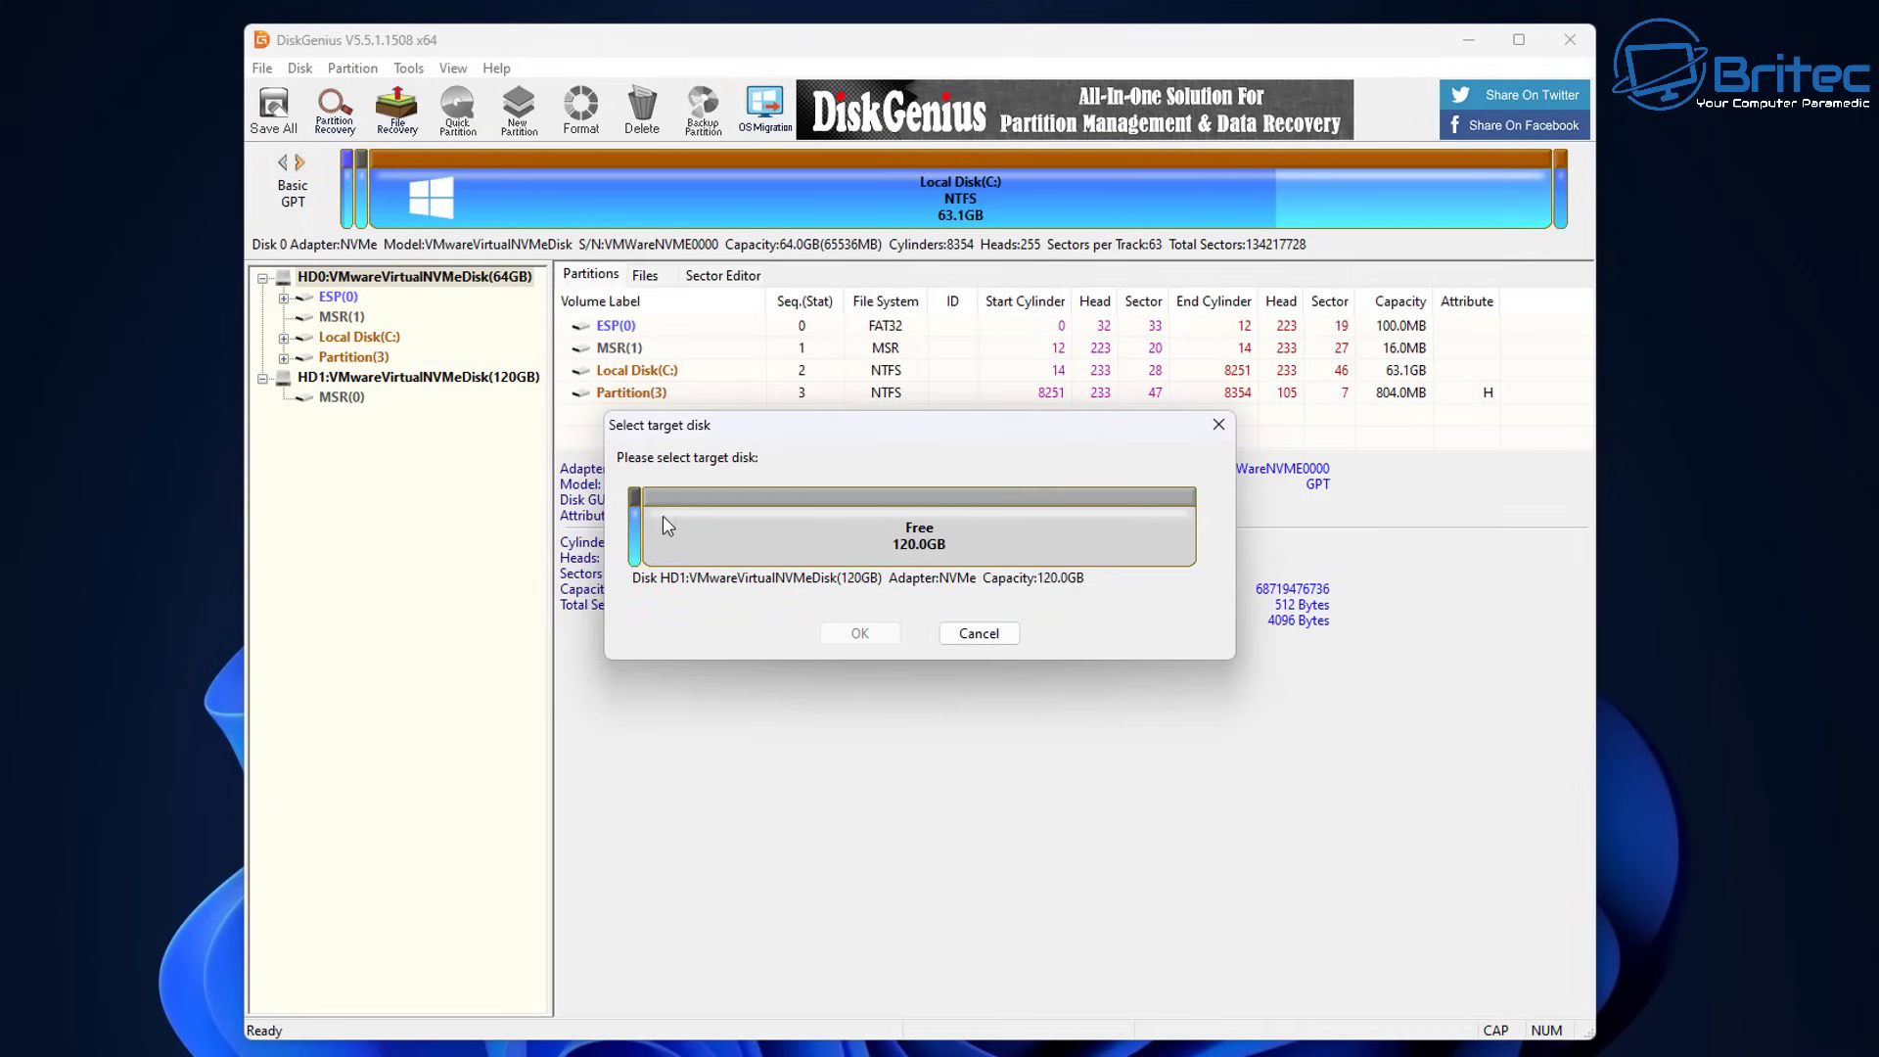
{"action": "left_click", "coordinate": [646, 535]}
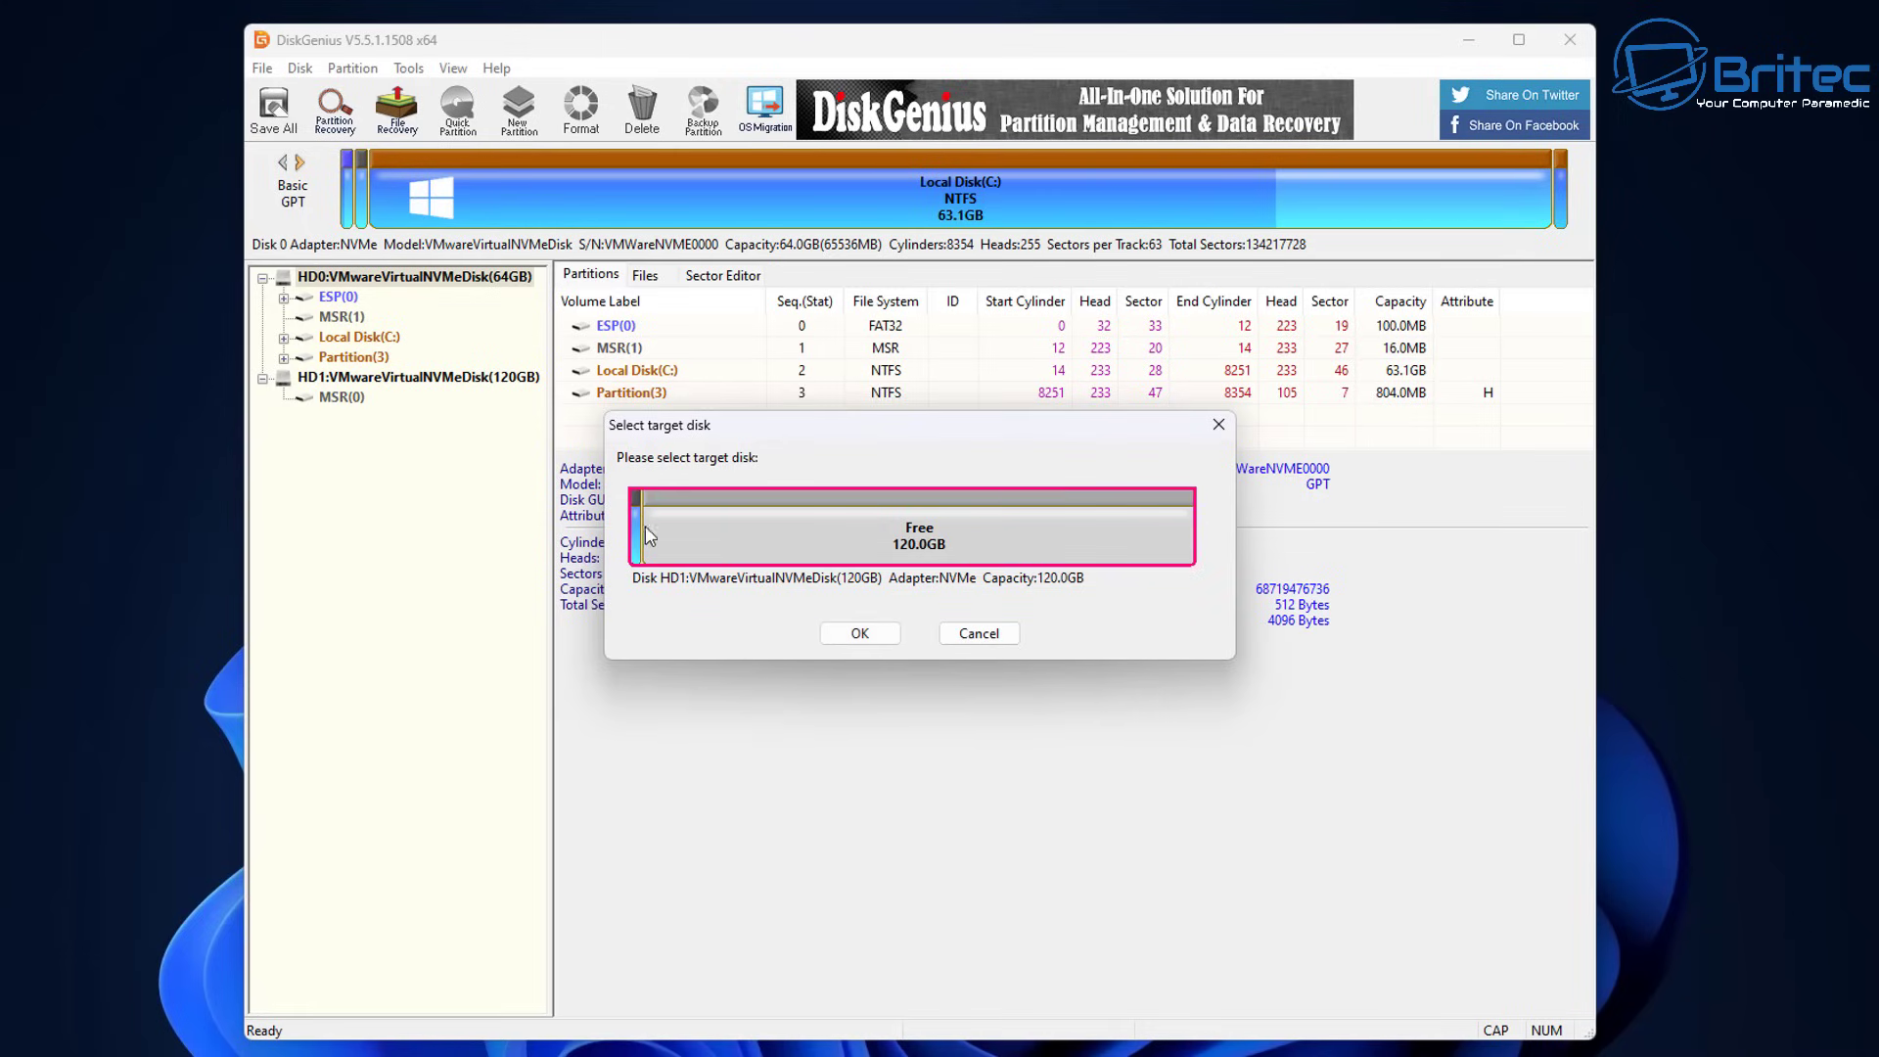
Enlarge the target system partition to 119.1GB and leave the boot sequence unchanged.
{"action": "left_click", "coordinate": [859, 634]}
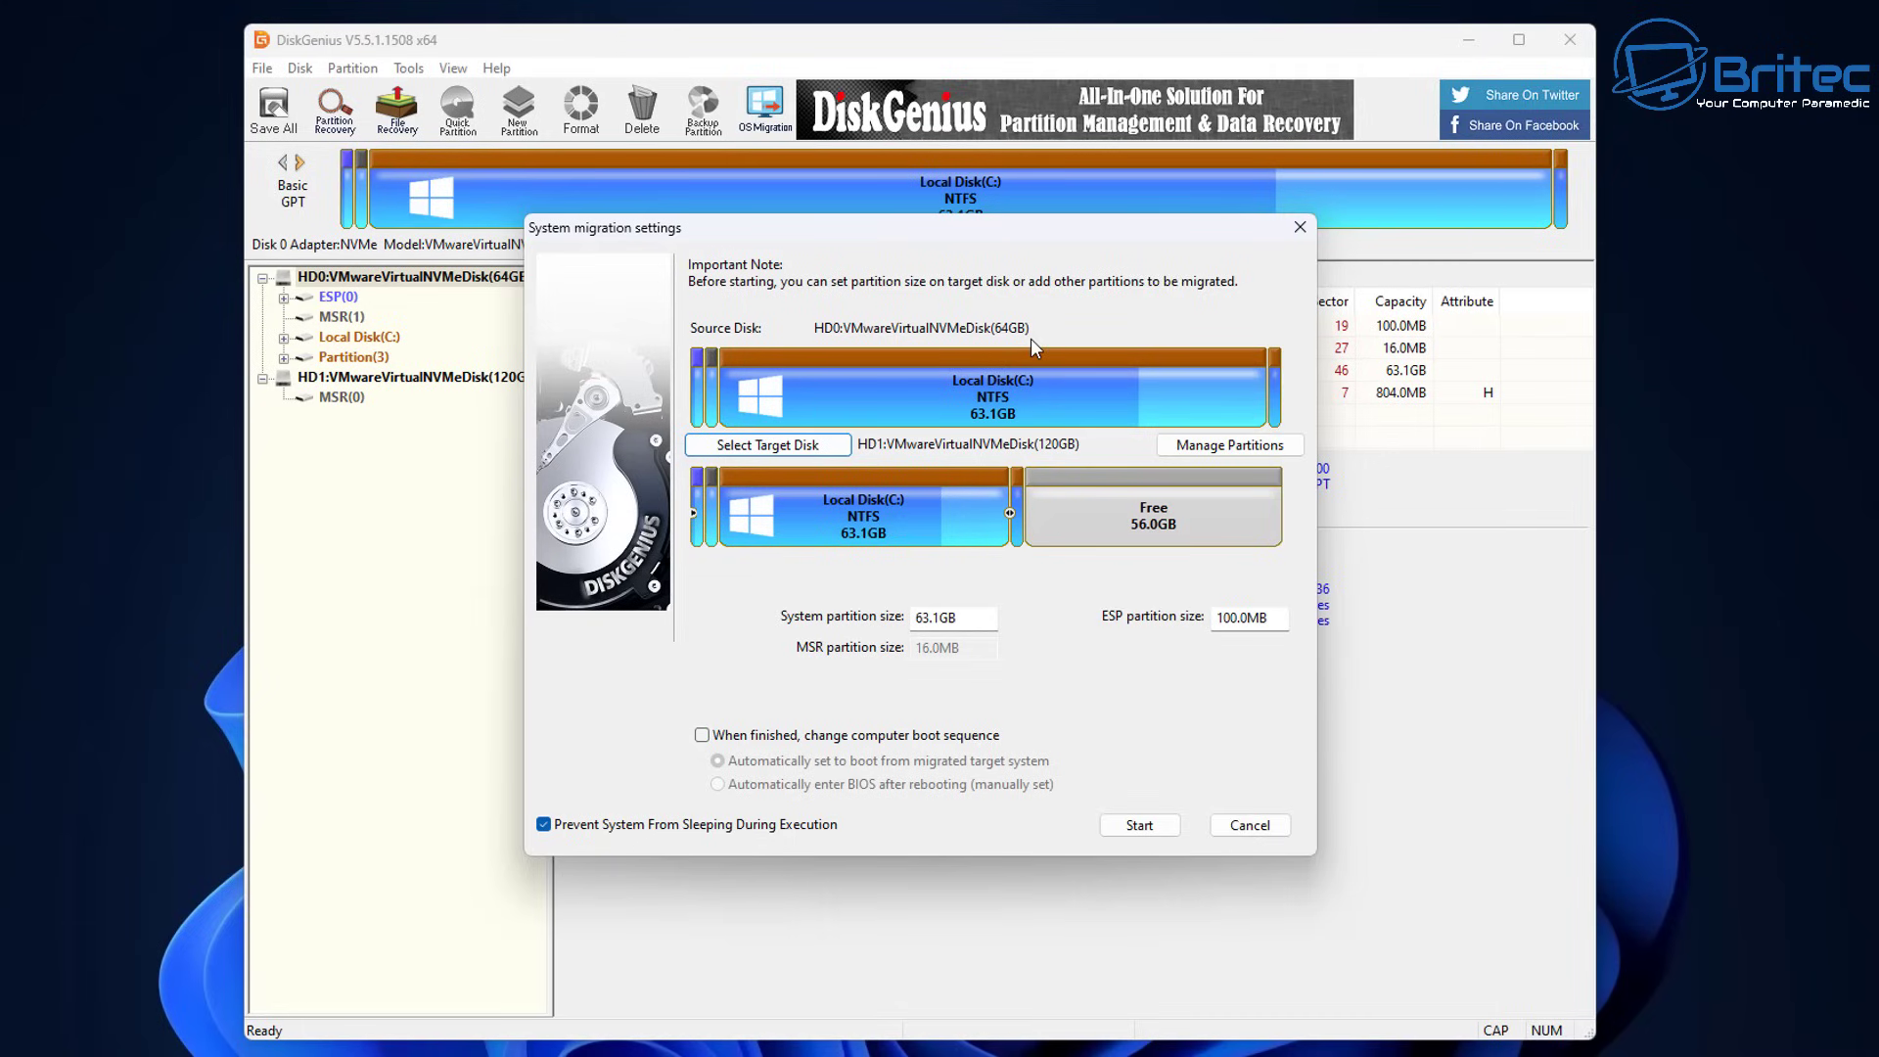
{"action": "mouse_move", "coordinate": [1048, 352]}
{"action": "left_click_drag", "start_coordinate": [1009, 512], "coordinate": [1275, 546]}
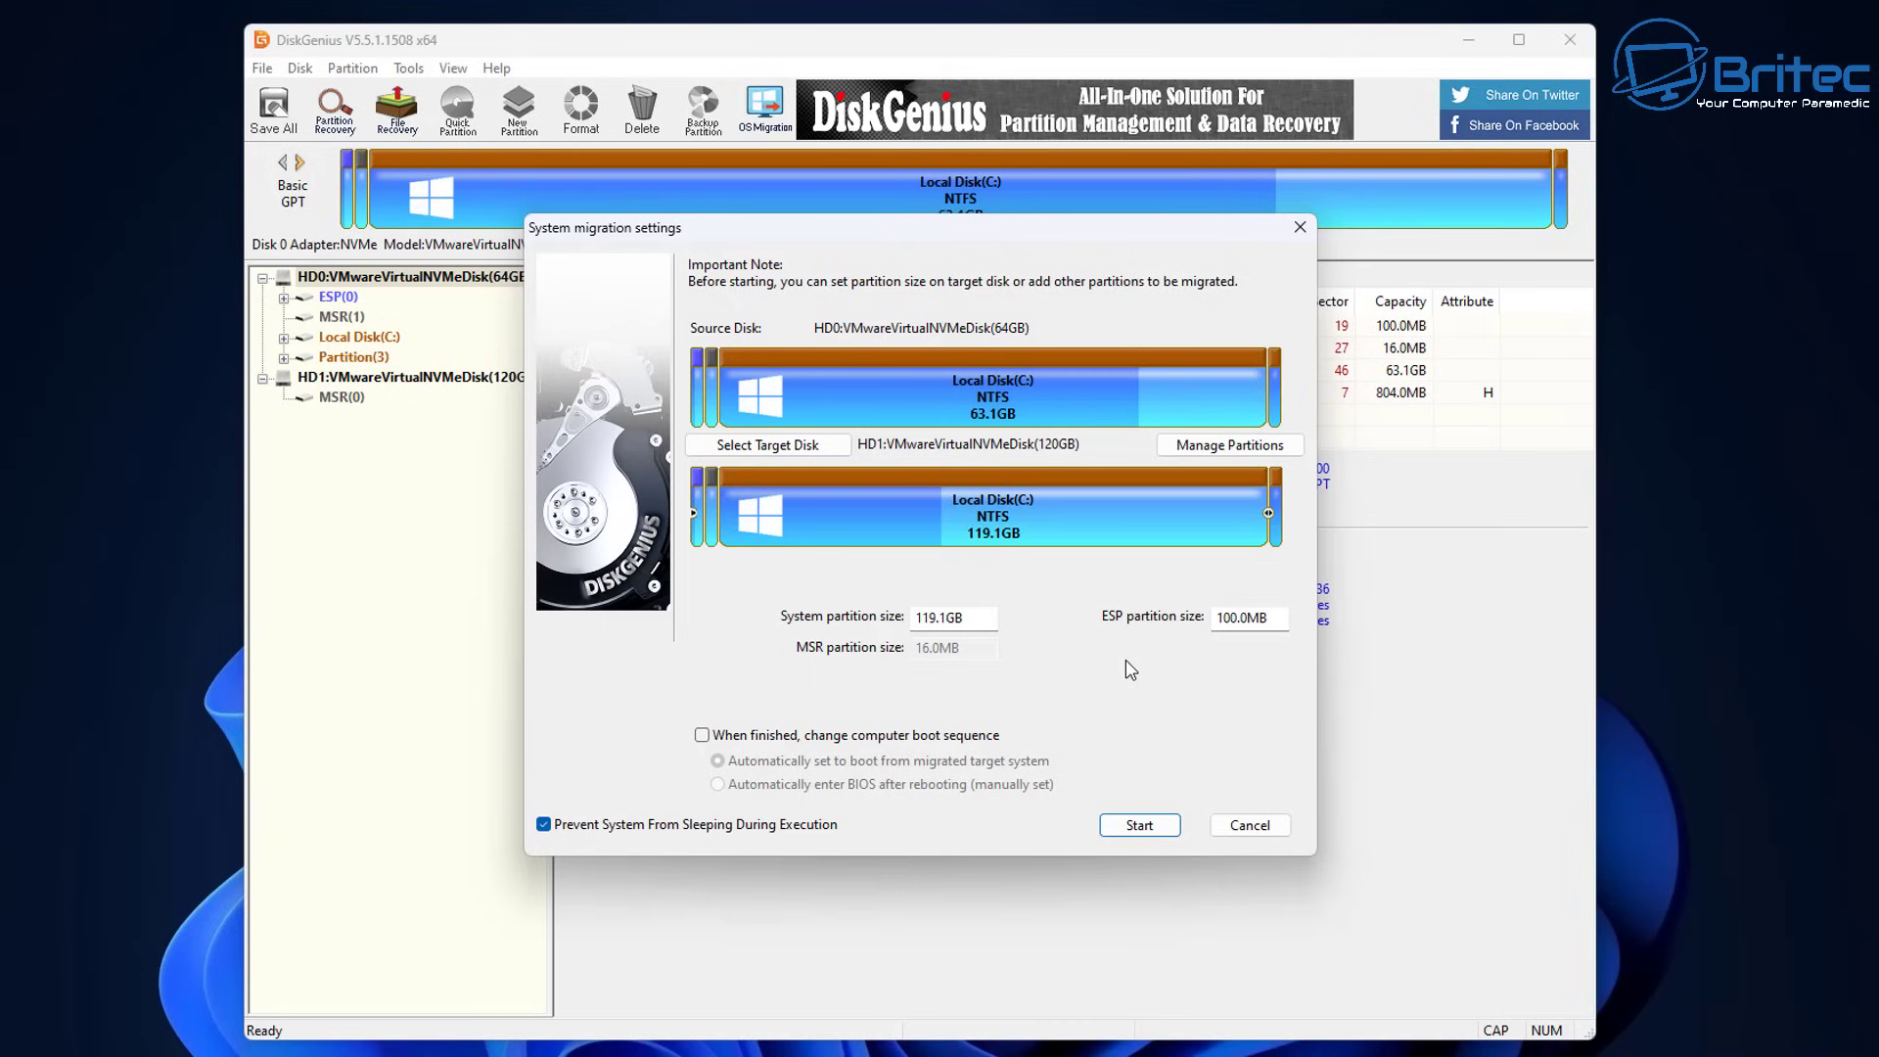
{"action": "mouse_move", "coordinate": [1092, 1054]}
{"action": "left_click", "coordinate": [702, 736]}
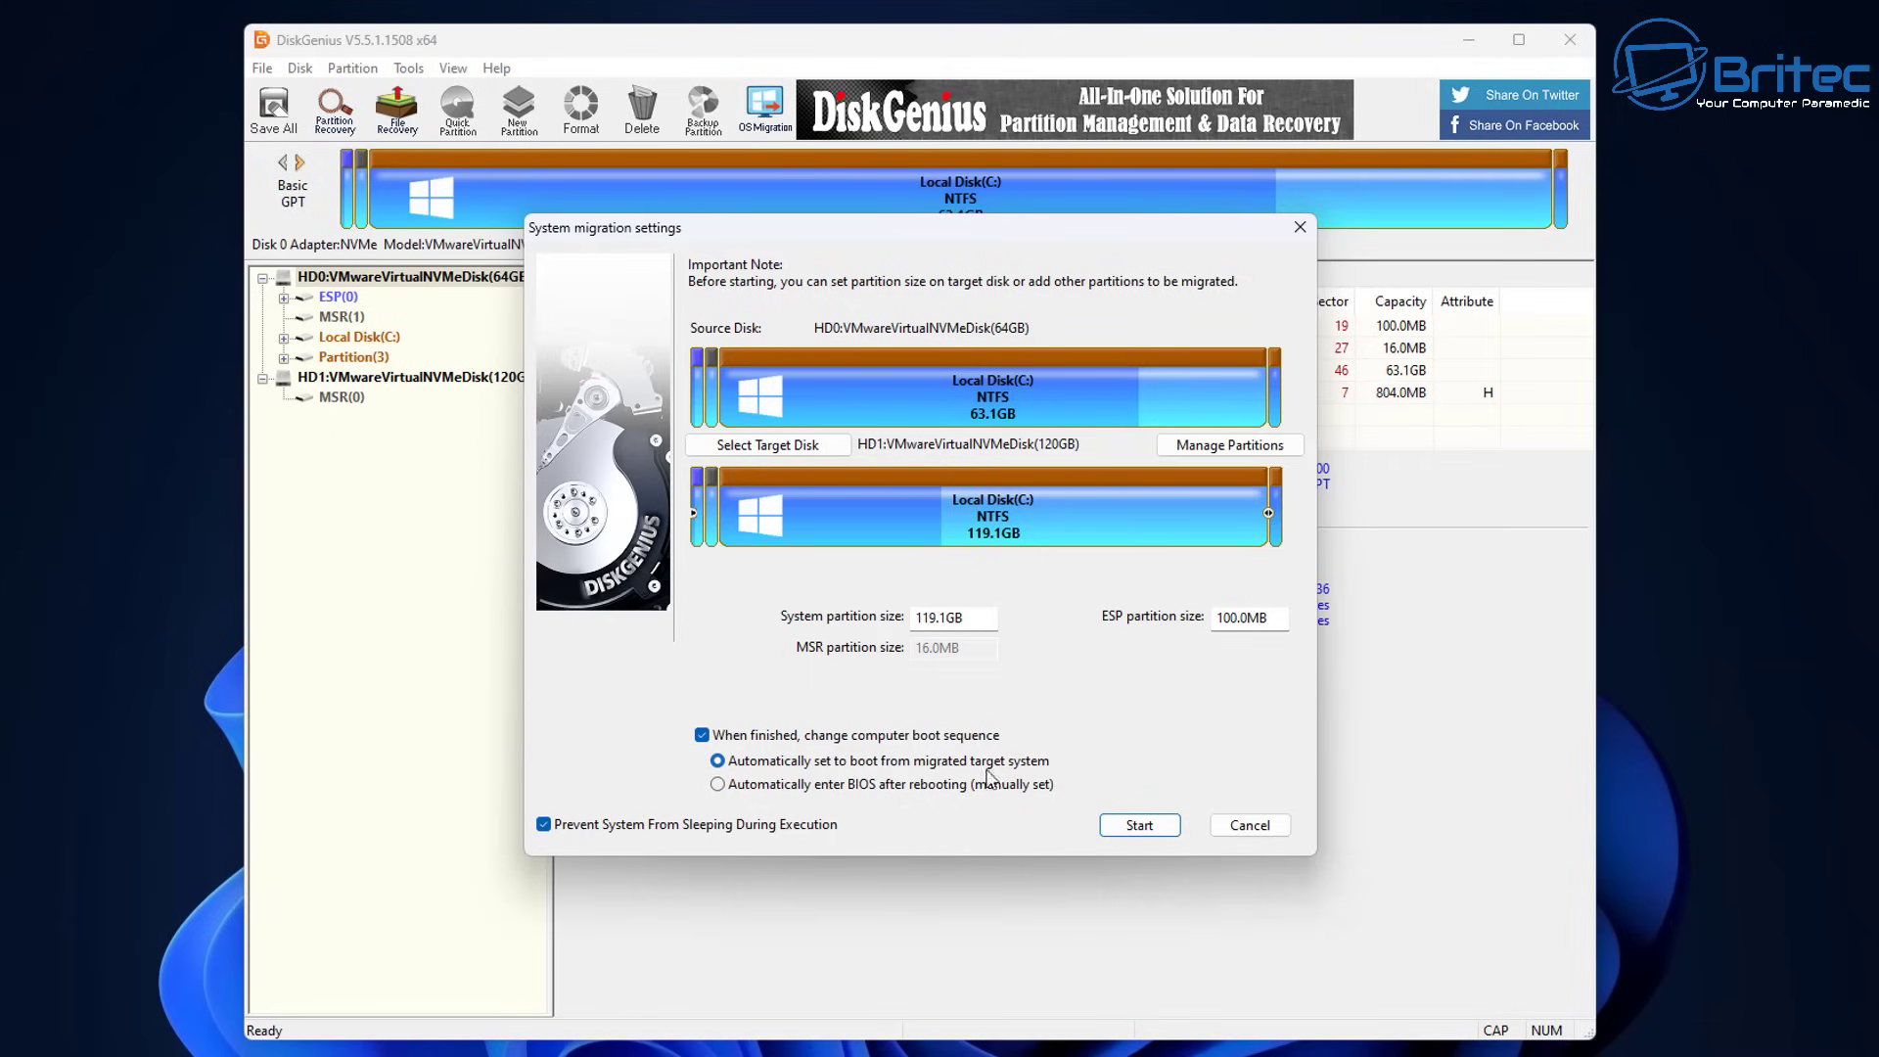
{"action": "left_click", "coordinate": [701, 735]}
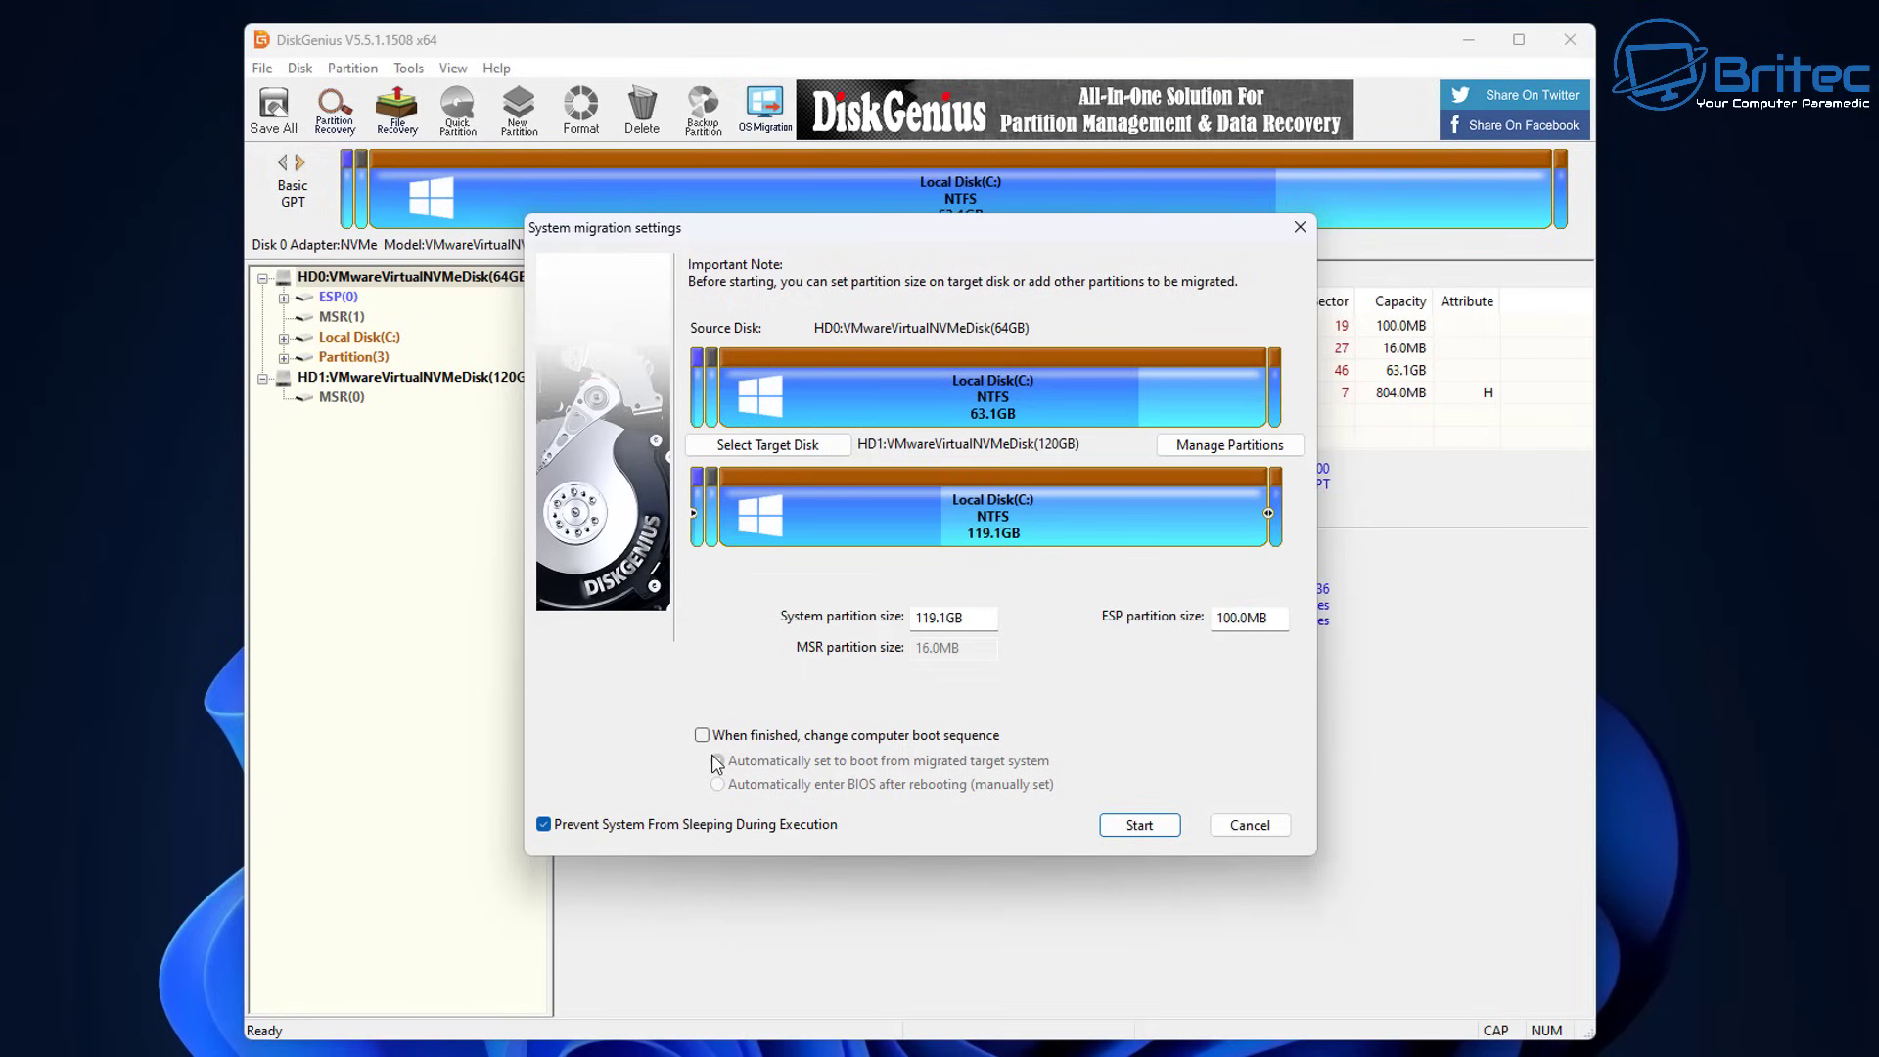
Start the migration, accept overwriting the 120GB disk, and run it as Hot Migration.
{"action": "left_click", "coordinate": [1150, 834]}
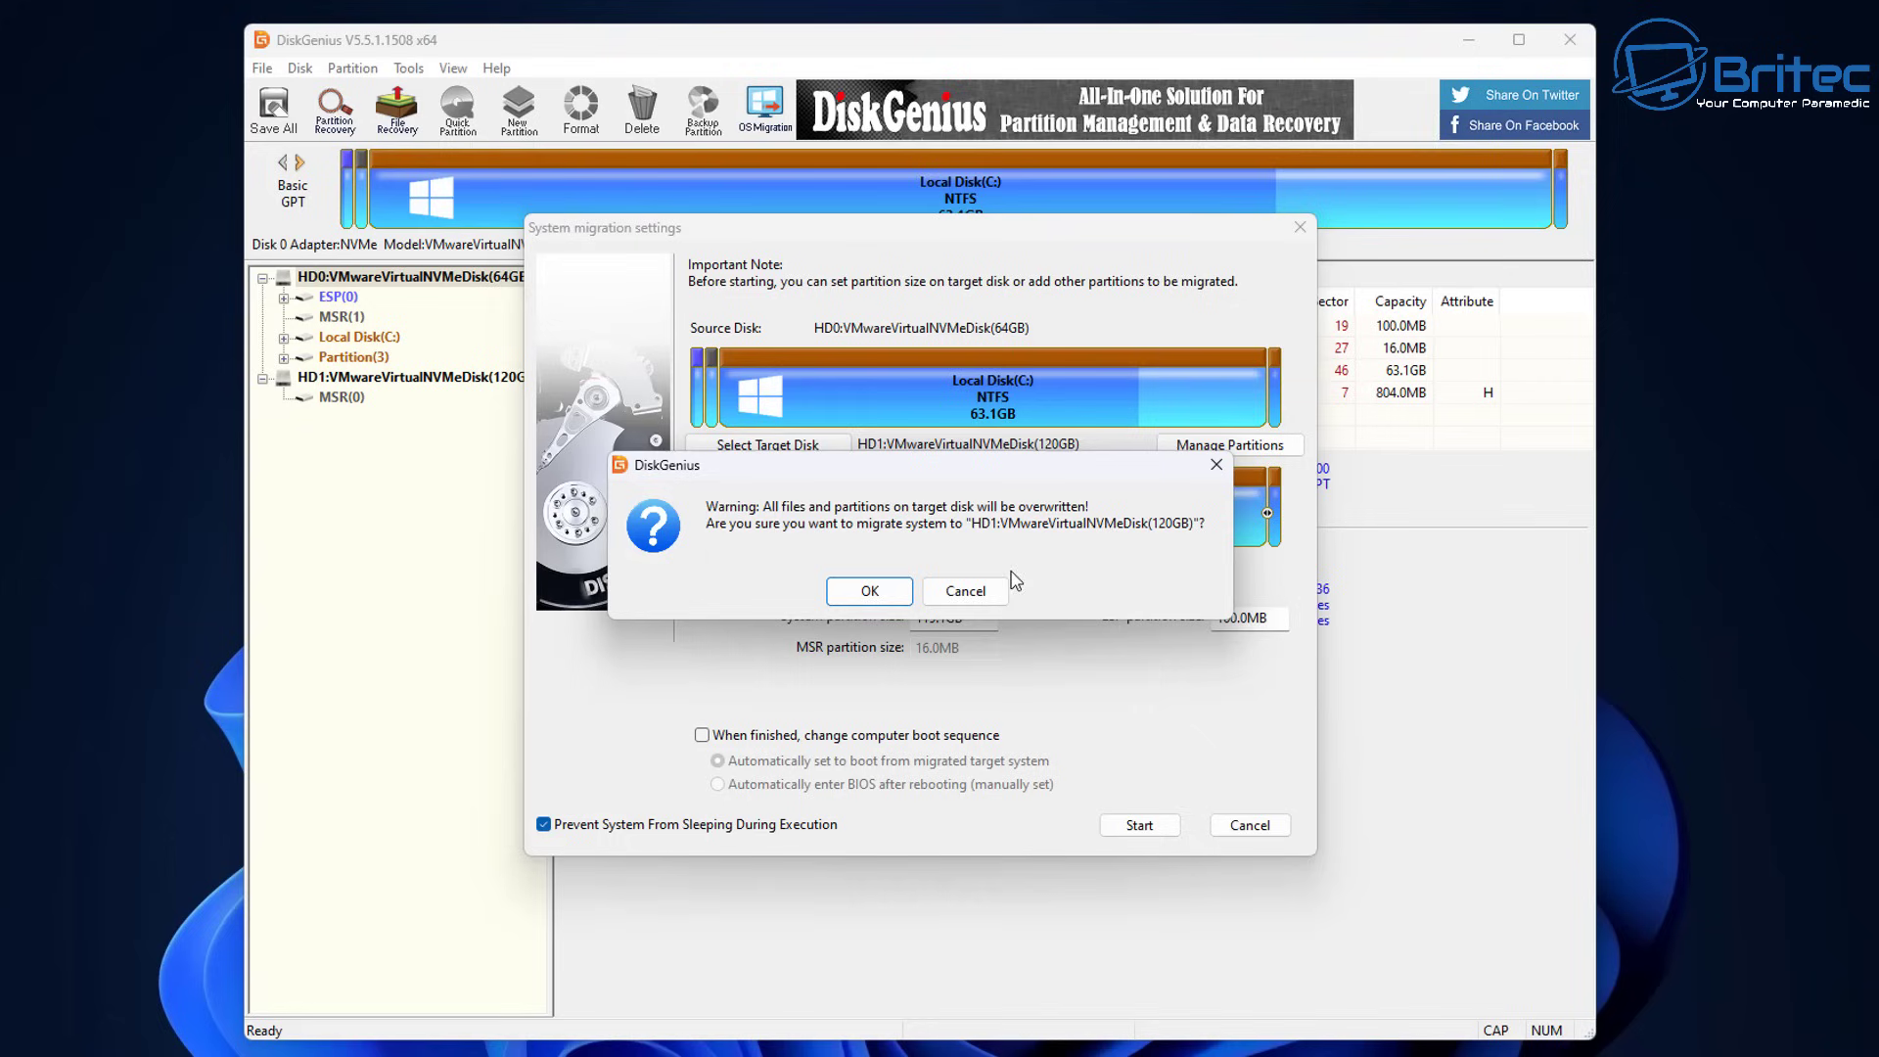
{"action": "left_click", "coordinate": [870, 599]}
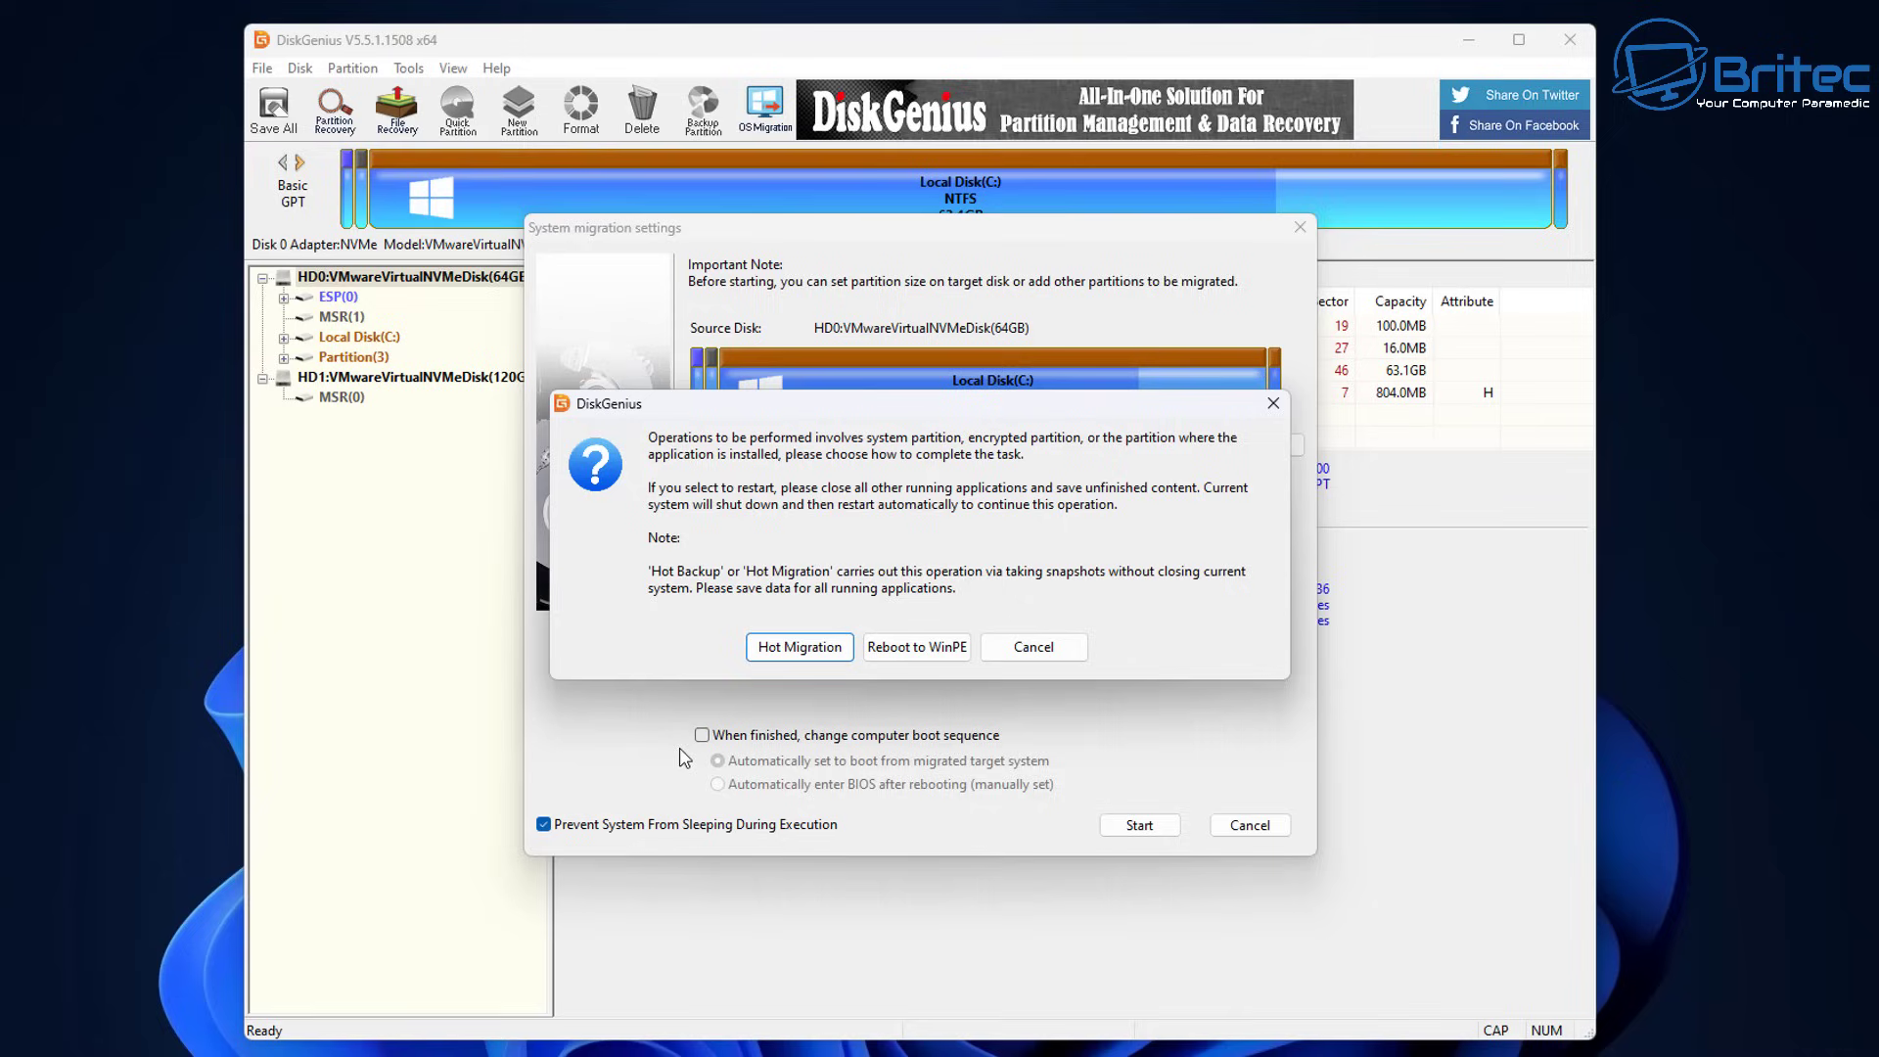
{"action": "left_click", "coordinate": [791, 648]}
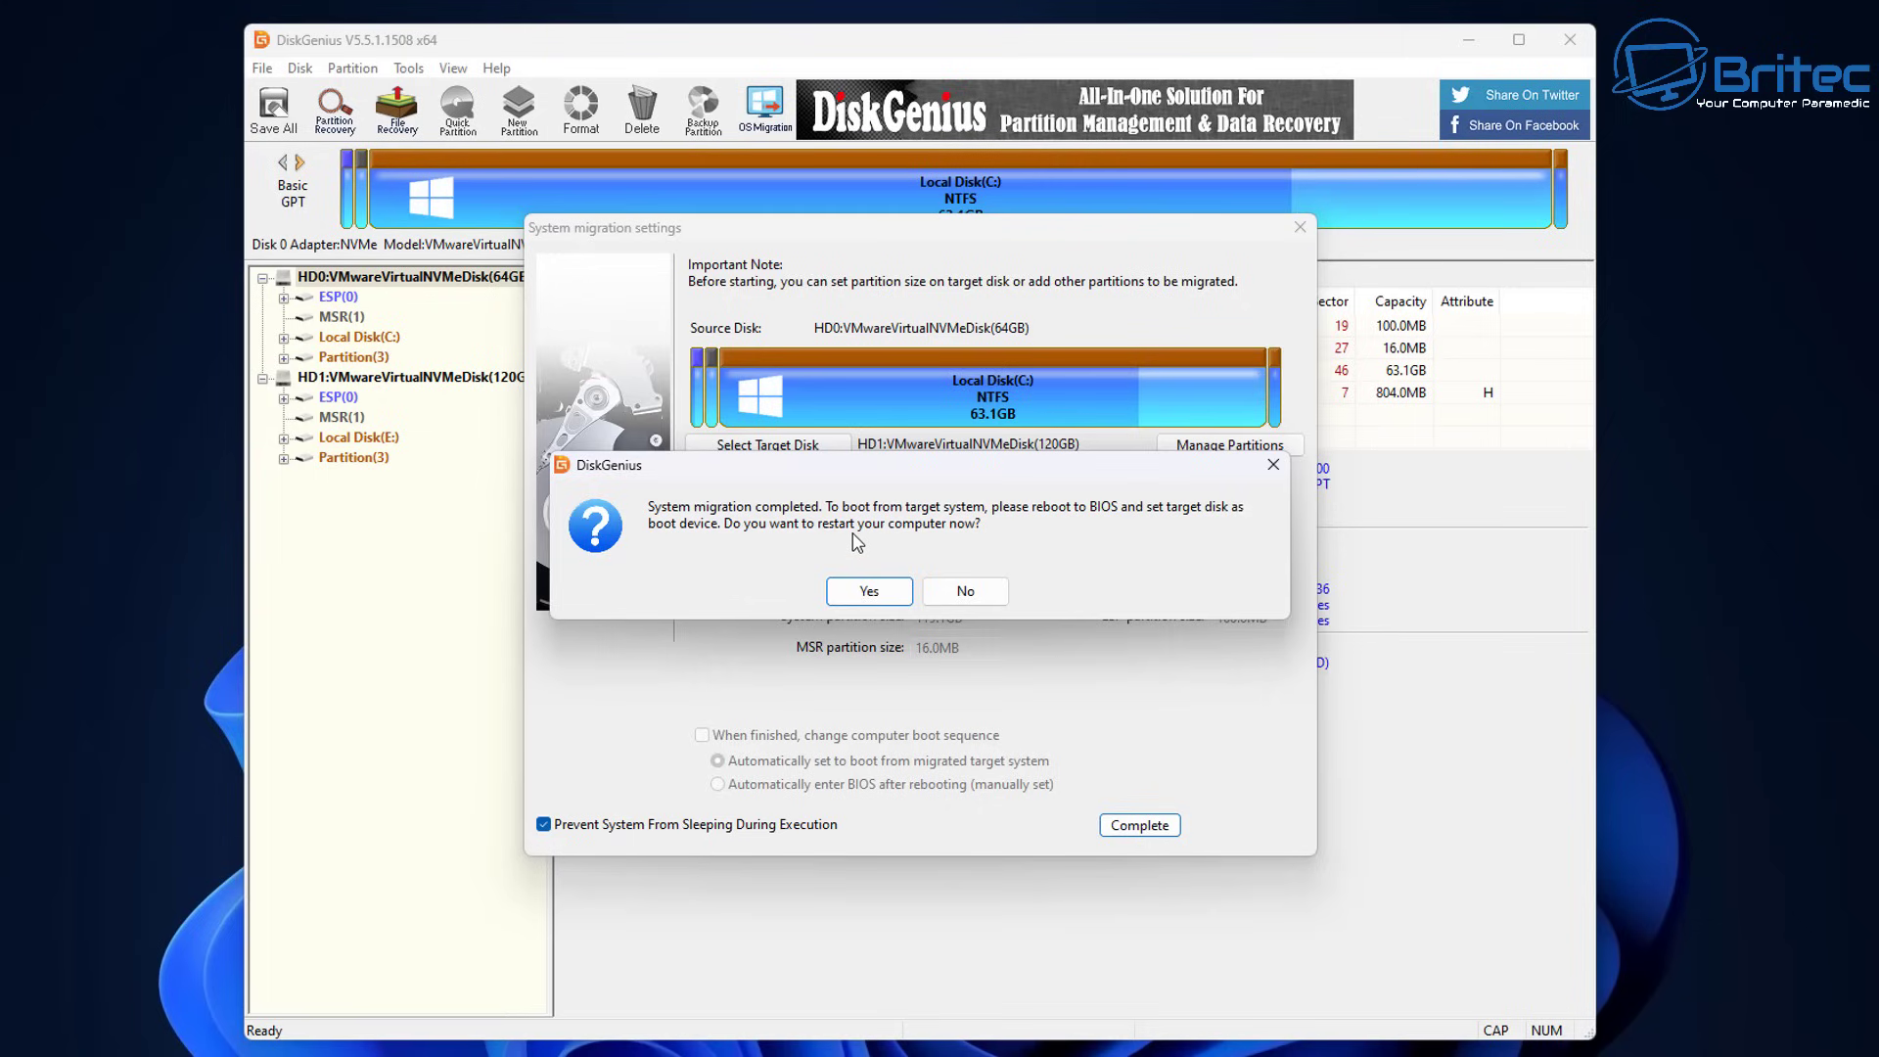
Decline the restart and close the completed migration settings.
{"action": "left_click", "coordinate": [966, 592]}
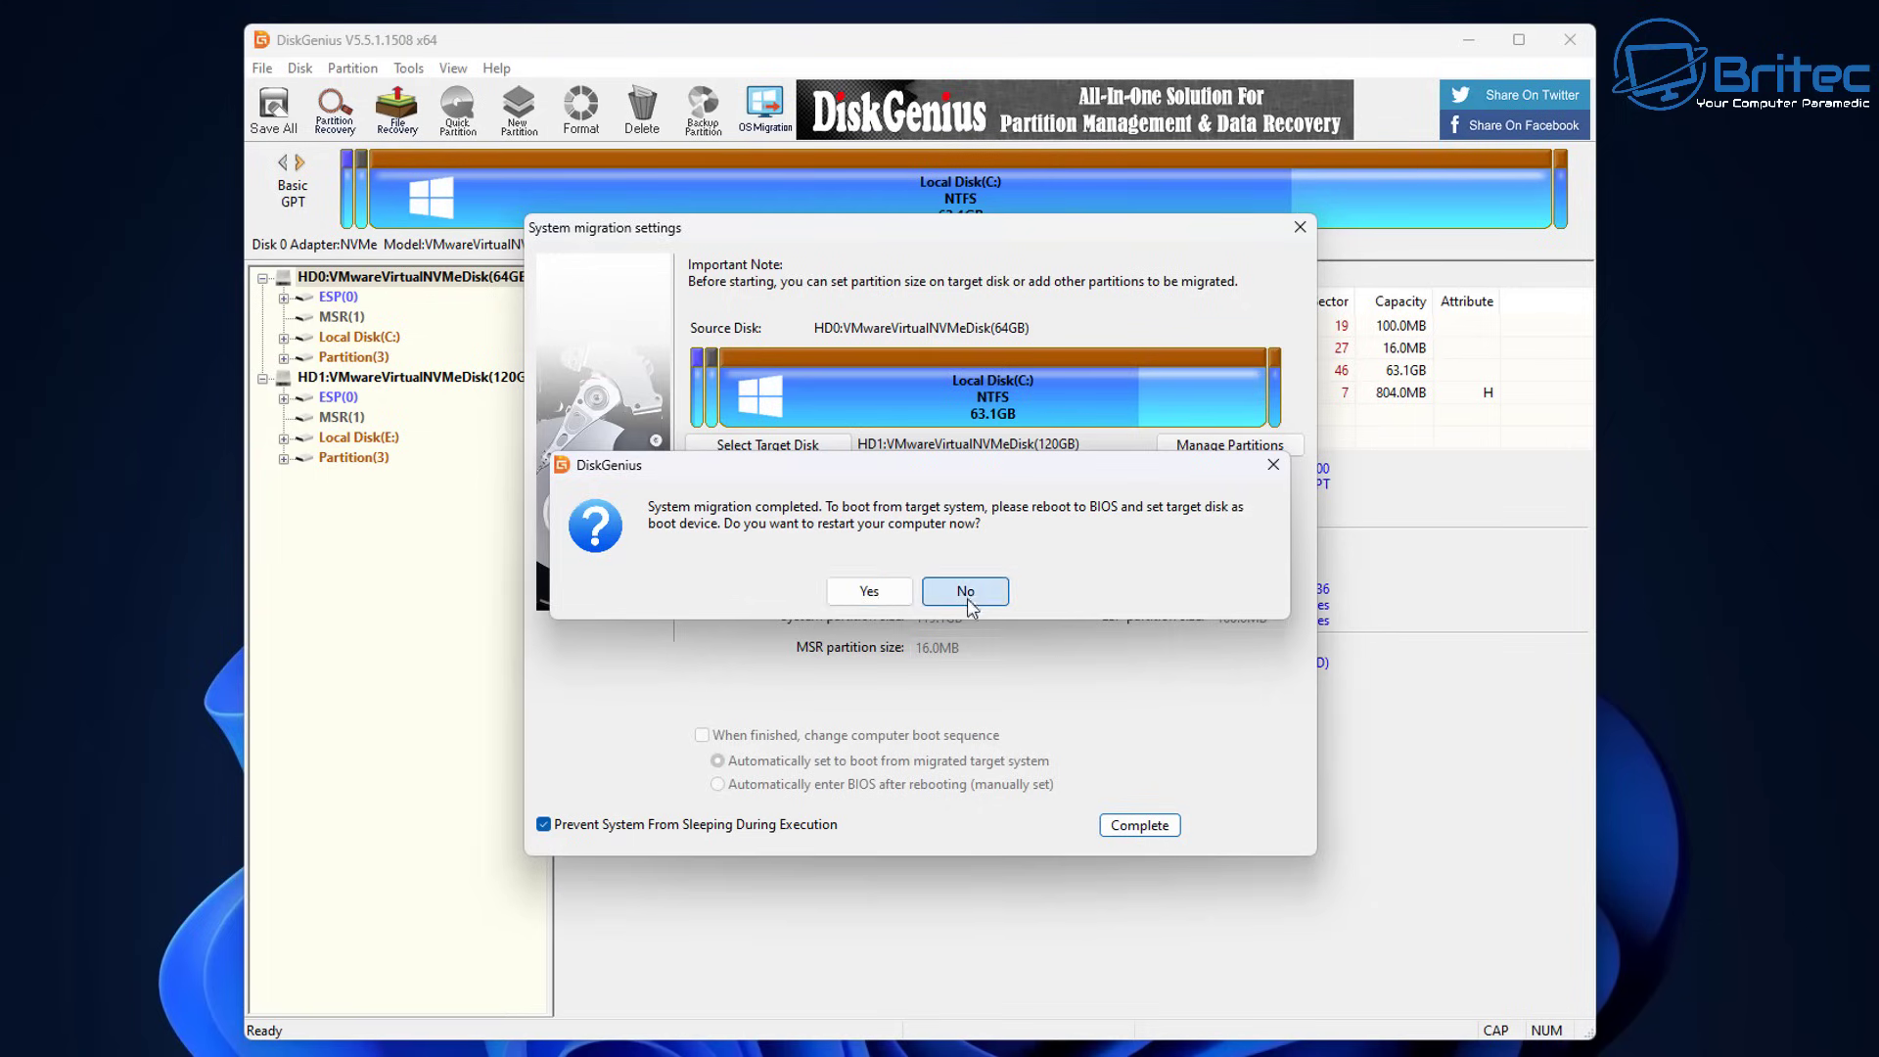
{"action": "left_click", "coordinate": [1151, 839]}
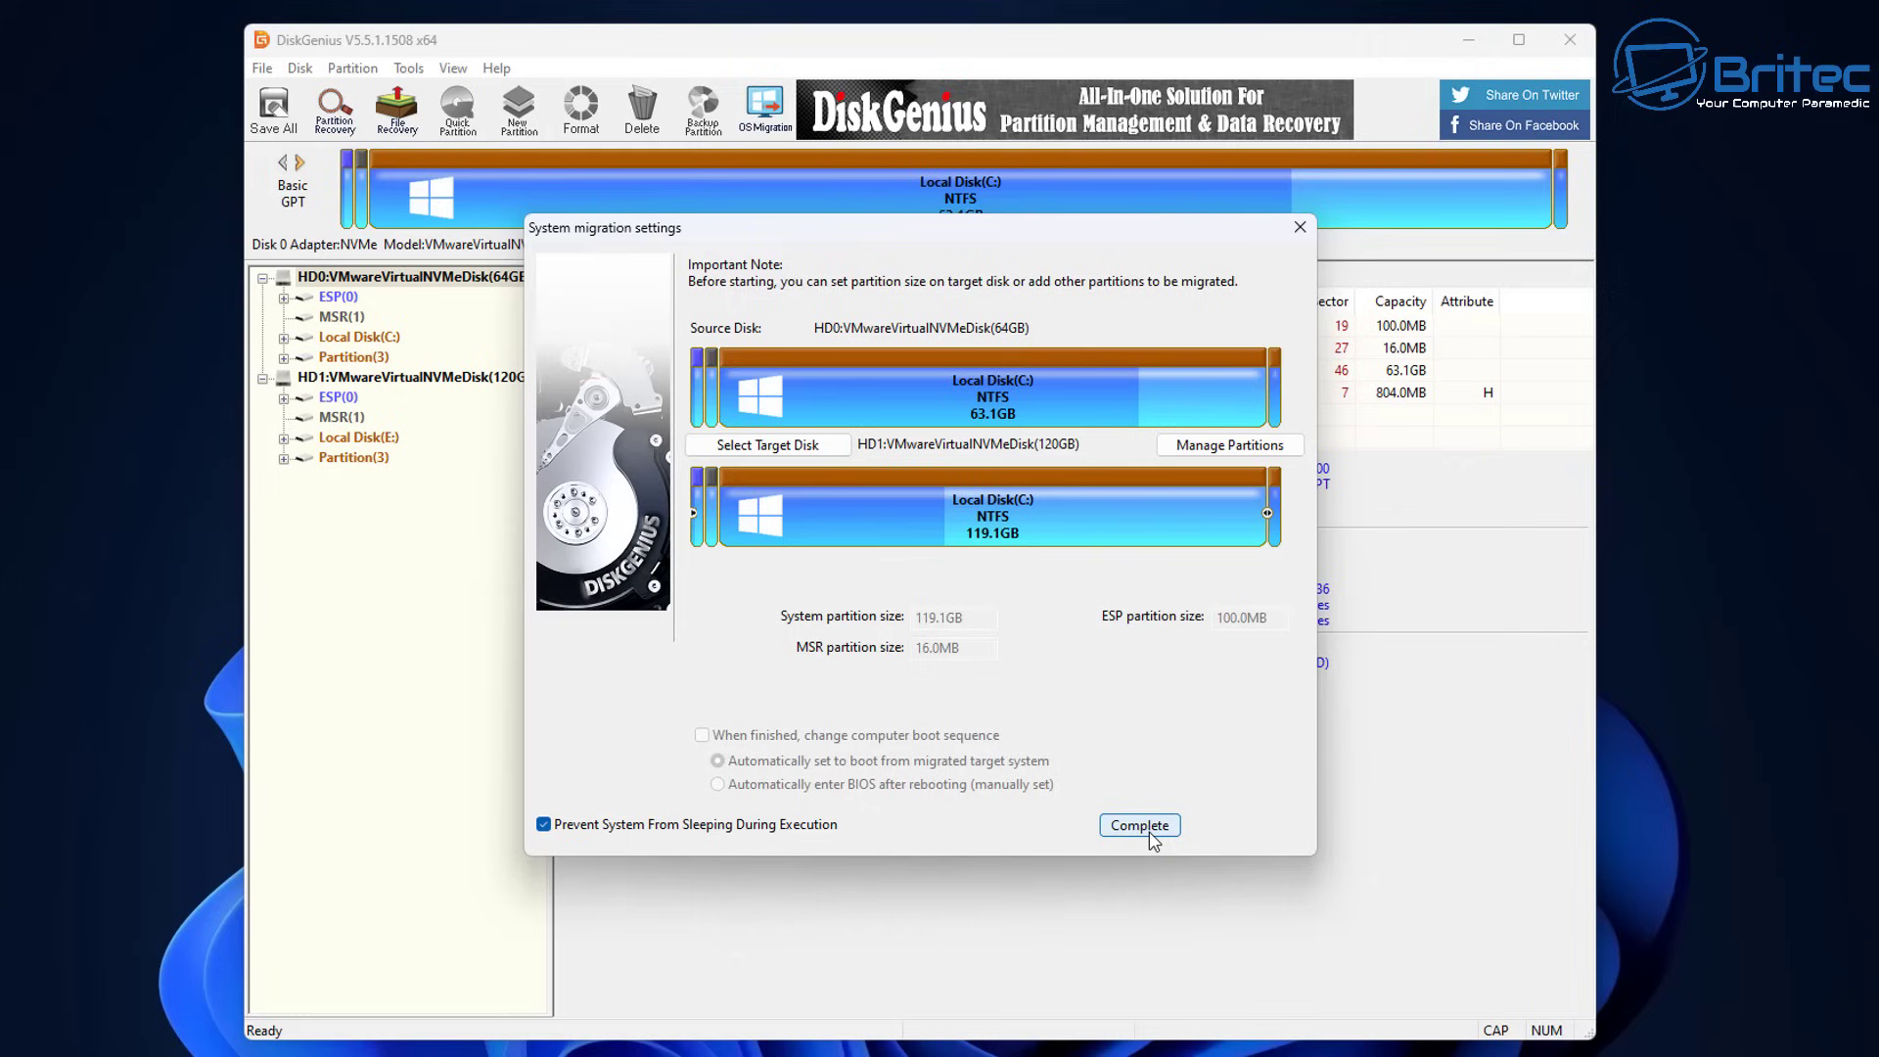
{"action": "left_click", "coordinate": [1146, 829]}
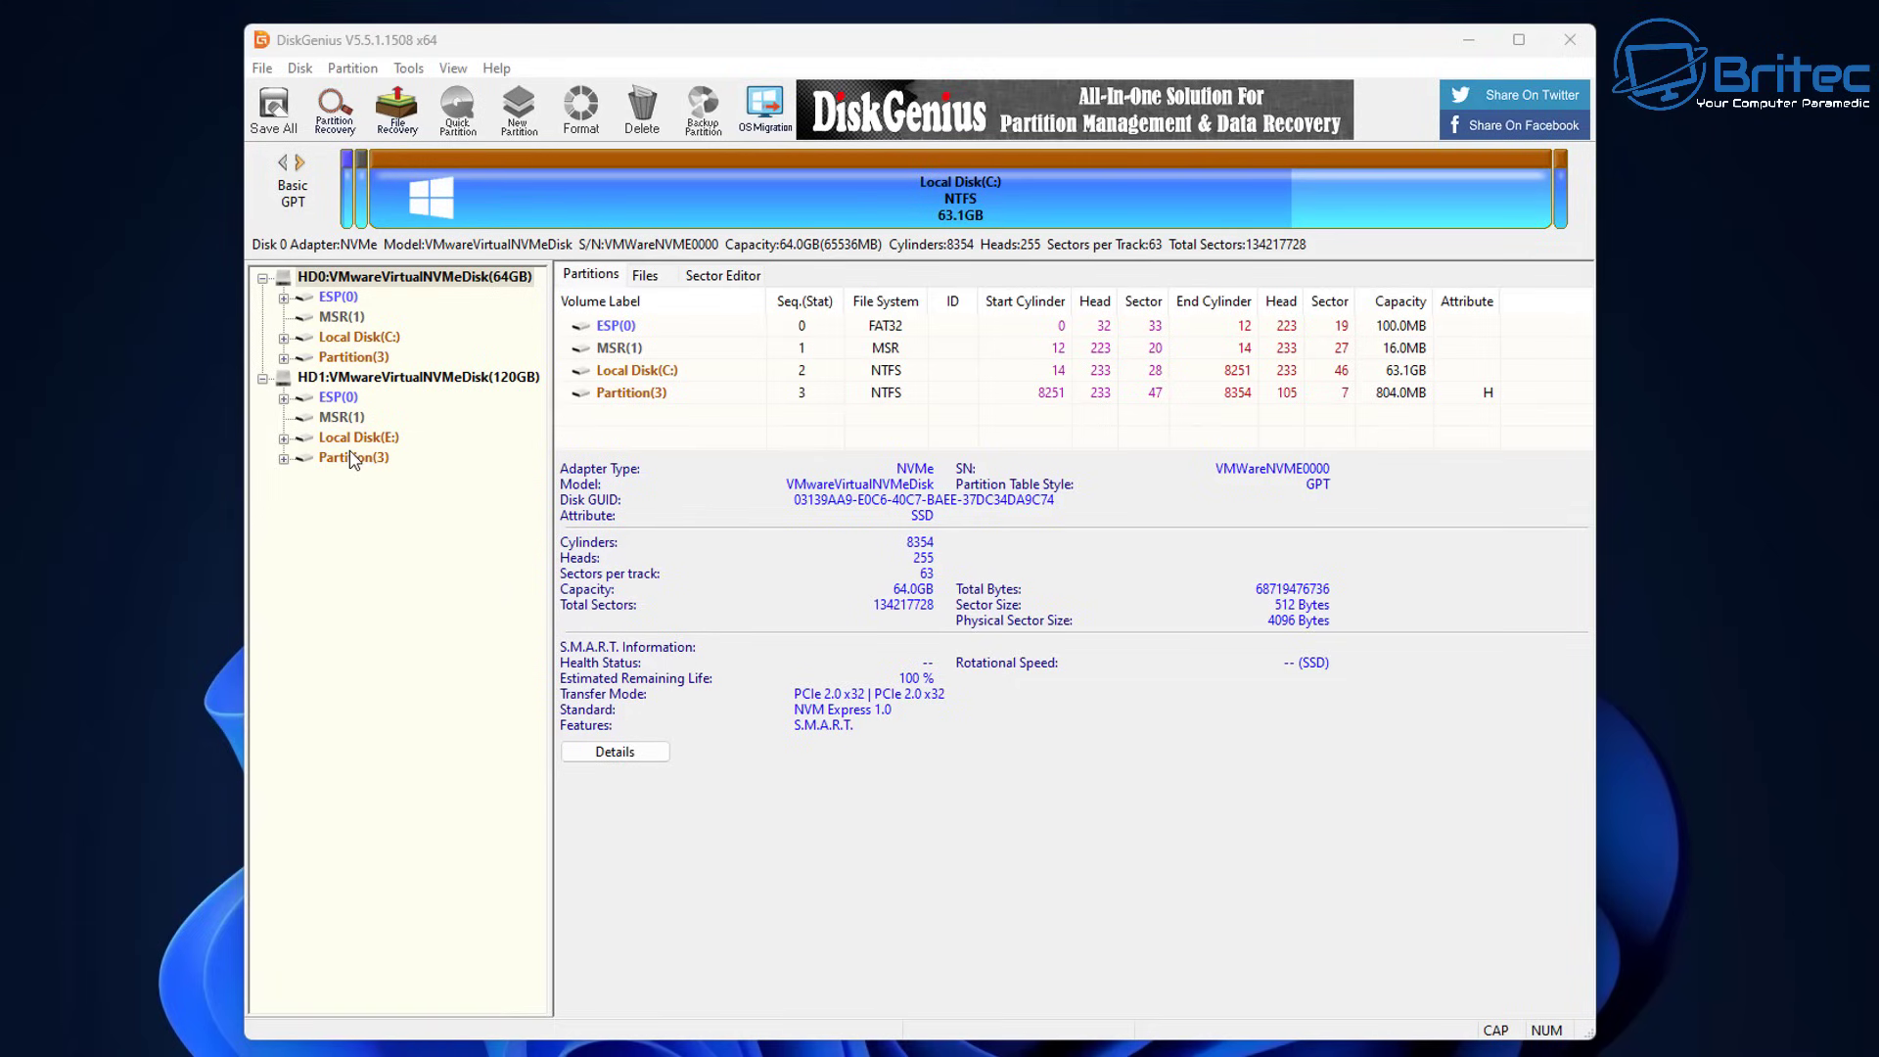
Check HD1's ESP and 119.1GB Local Disk(E:) against Local Disk(C:), then close DiskGenius.
{"action": "left_click", "coordinate": [362, 382]}
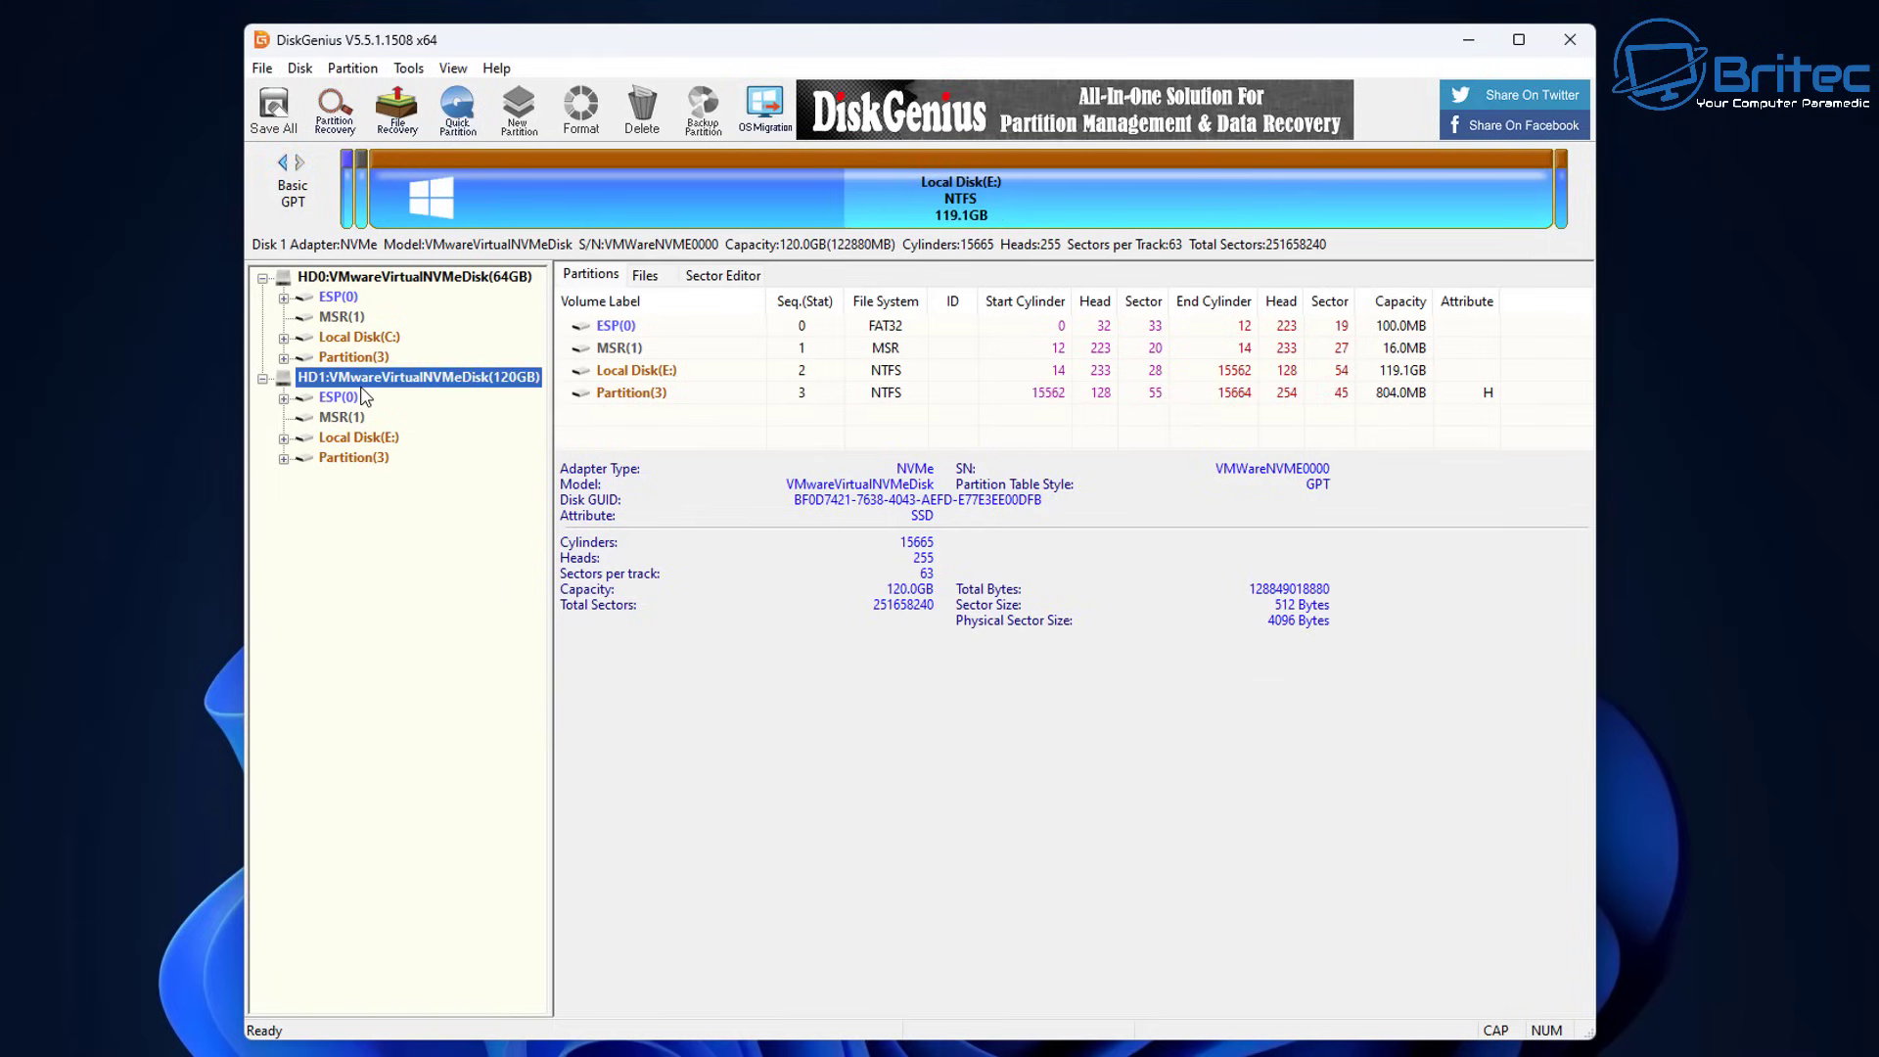
{"action": "left_click", "coordinate": [354, 416]}
{"action": "left_click", "coordinate": [352, 398]}
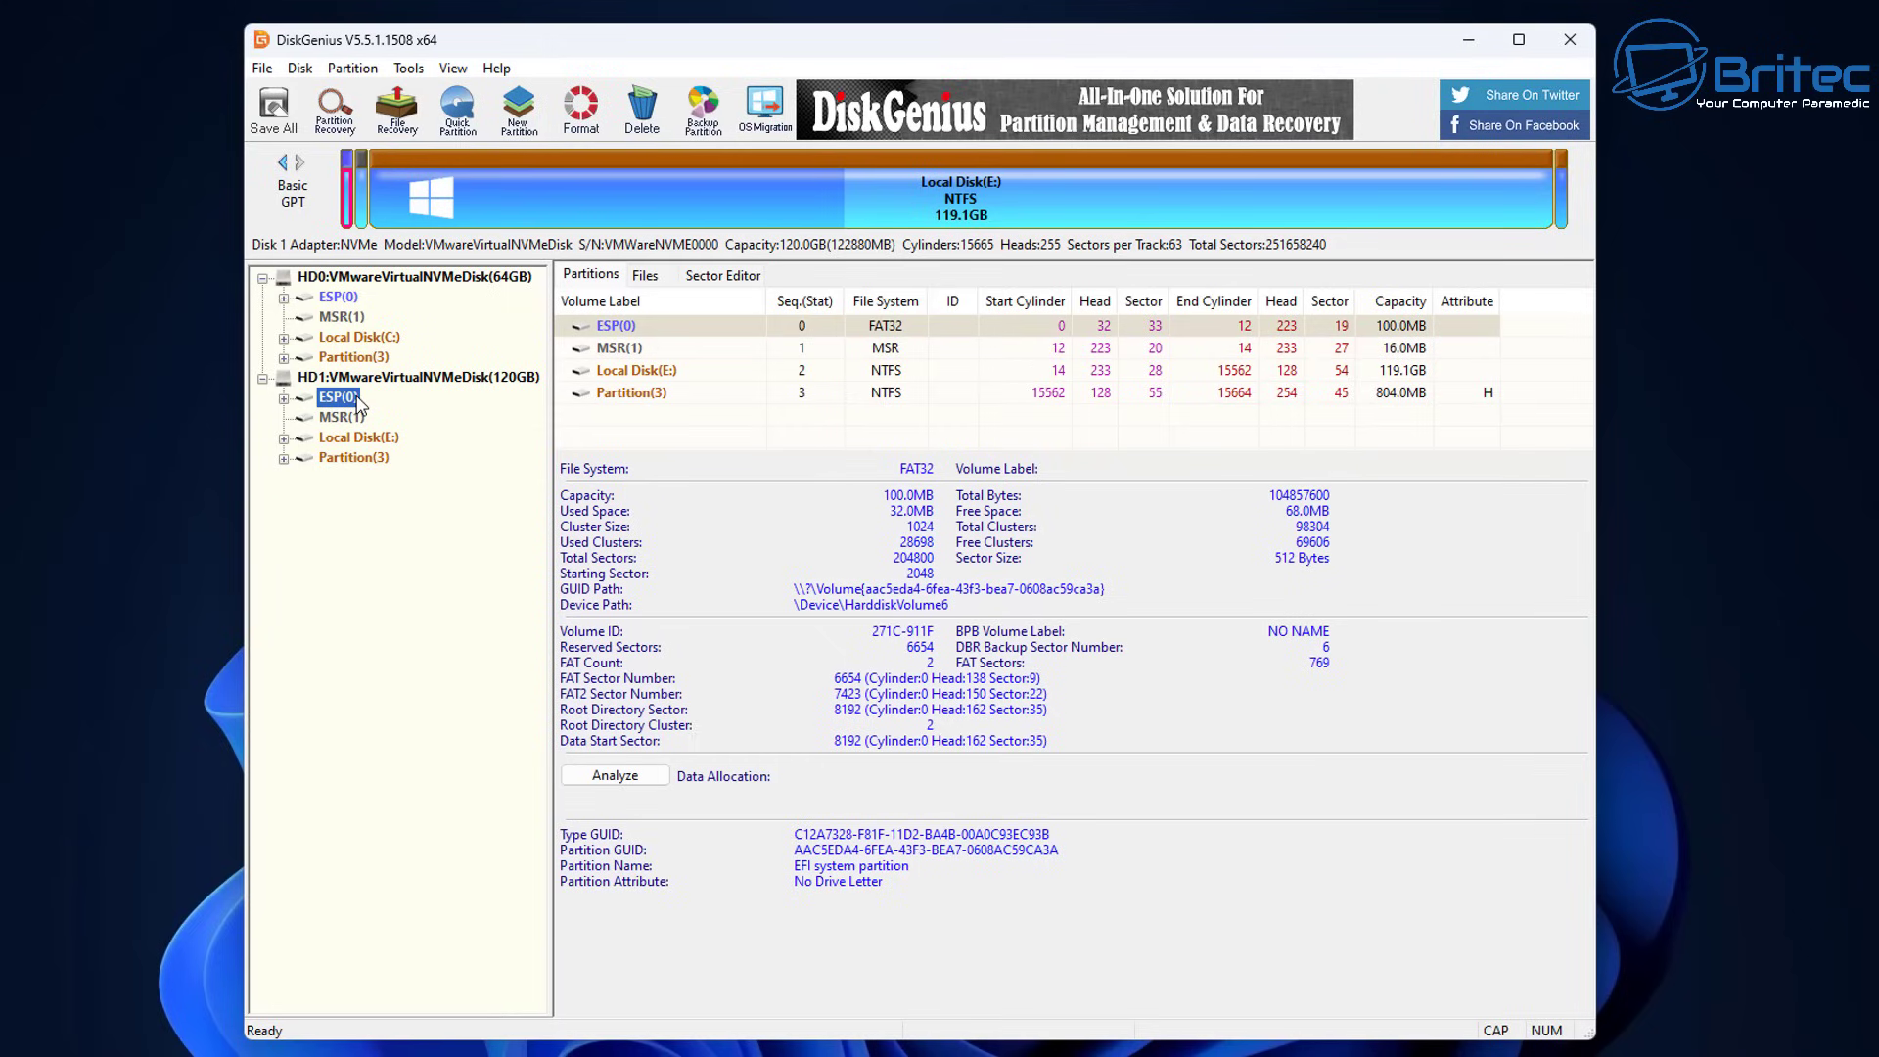
{"action": "left_click", "coordinate": [361, 437]}
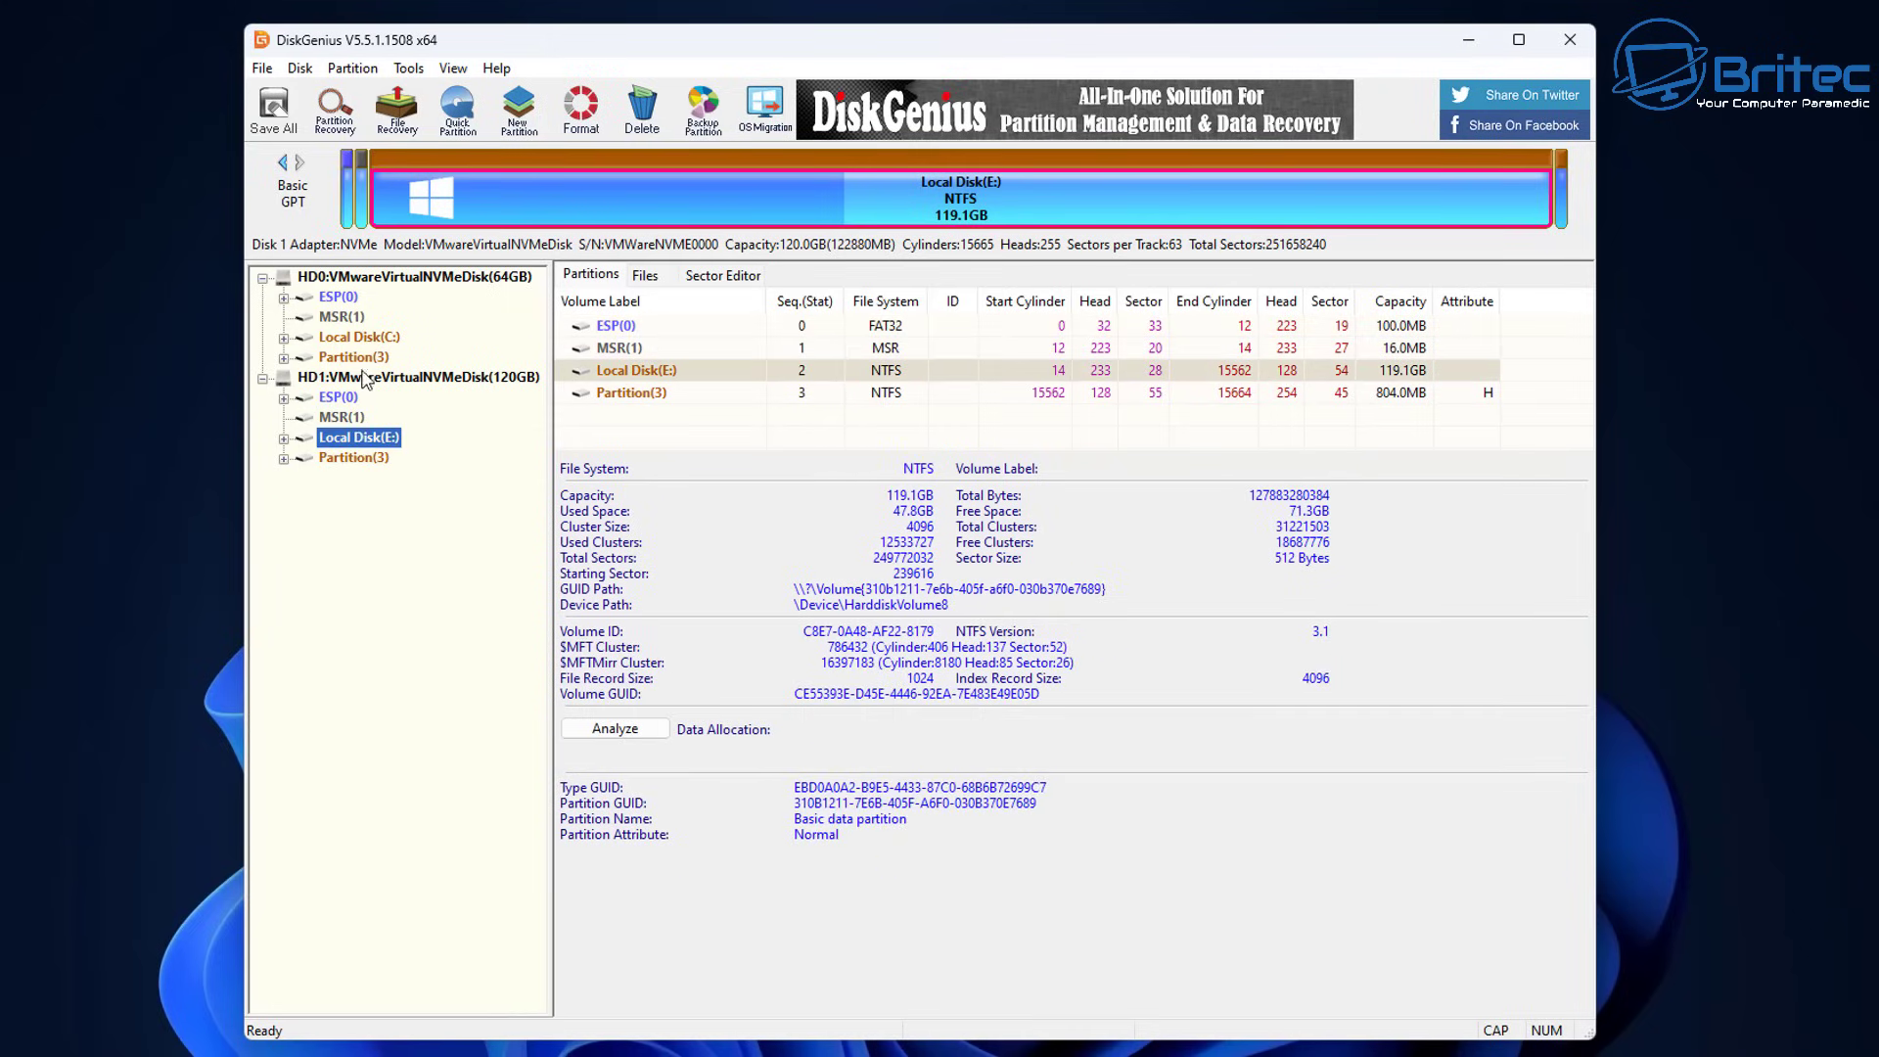
{"action": "left_click", "coordinate": [372, 338]}
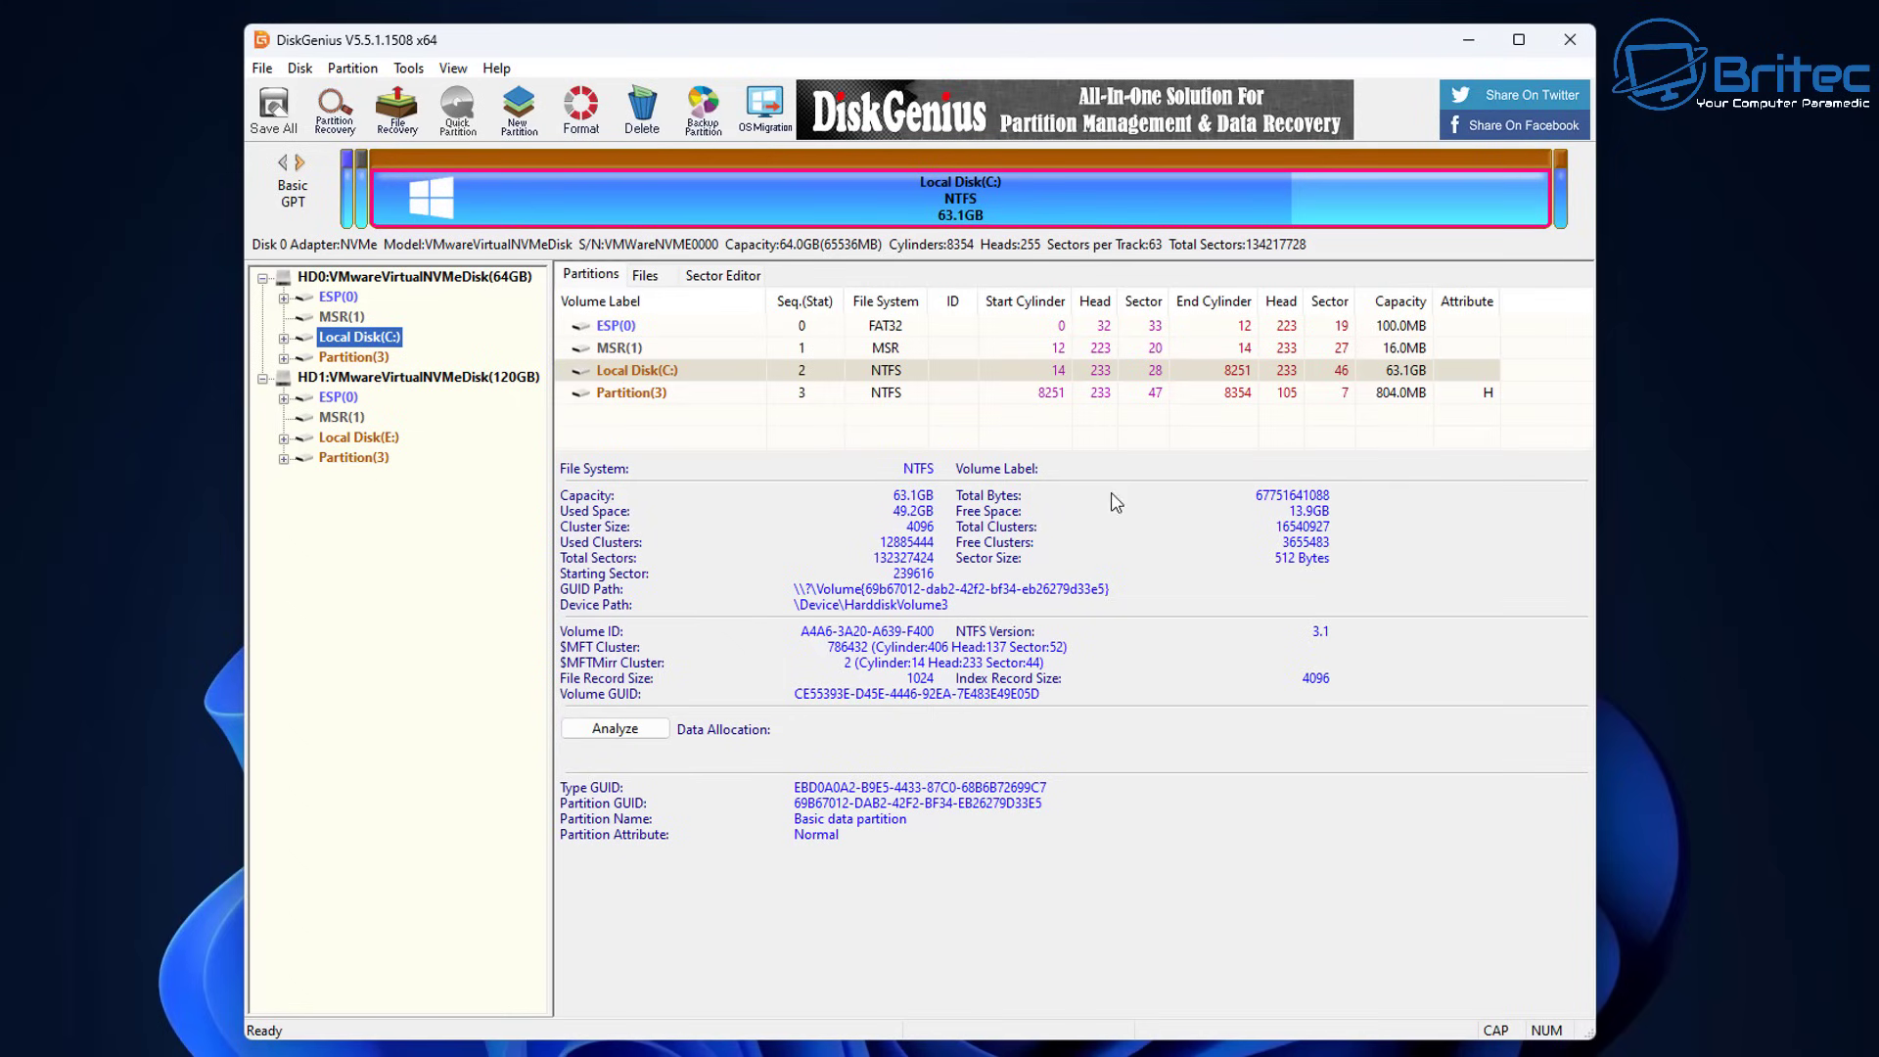
{"action": "left_click", "coordinate": [1568, 44]}
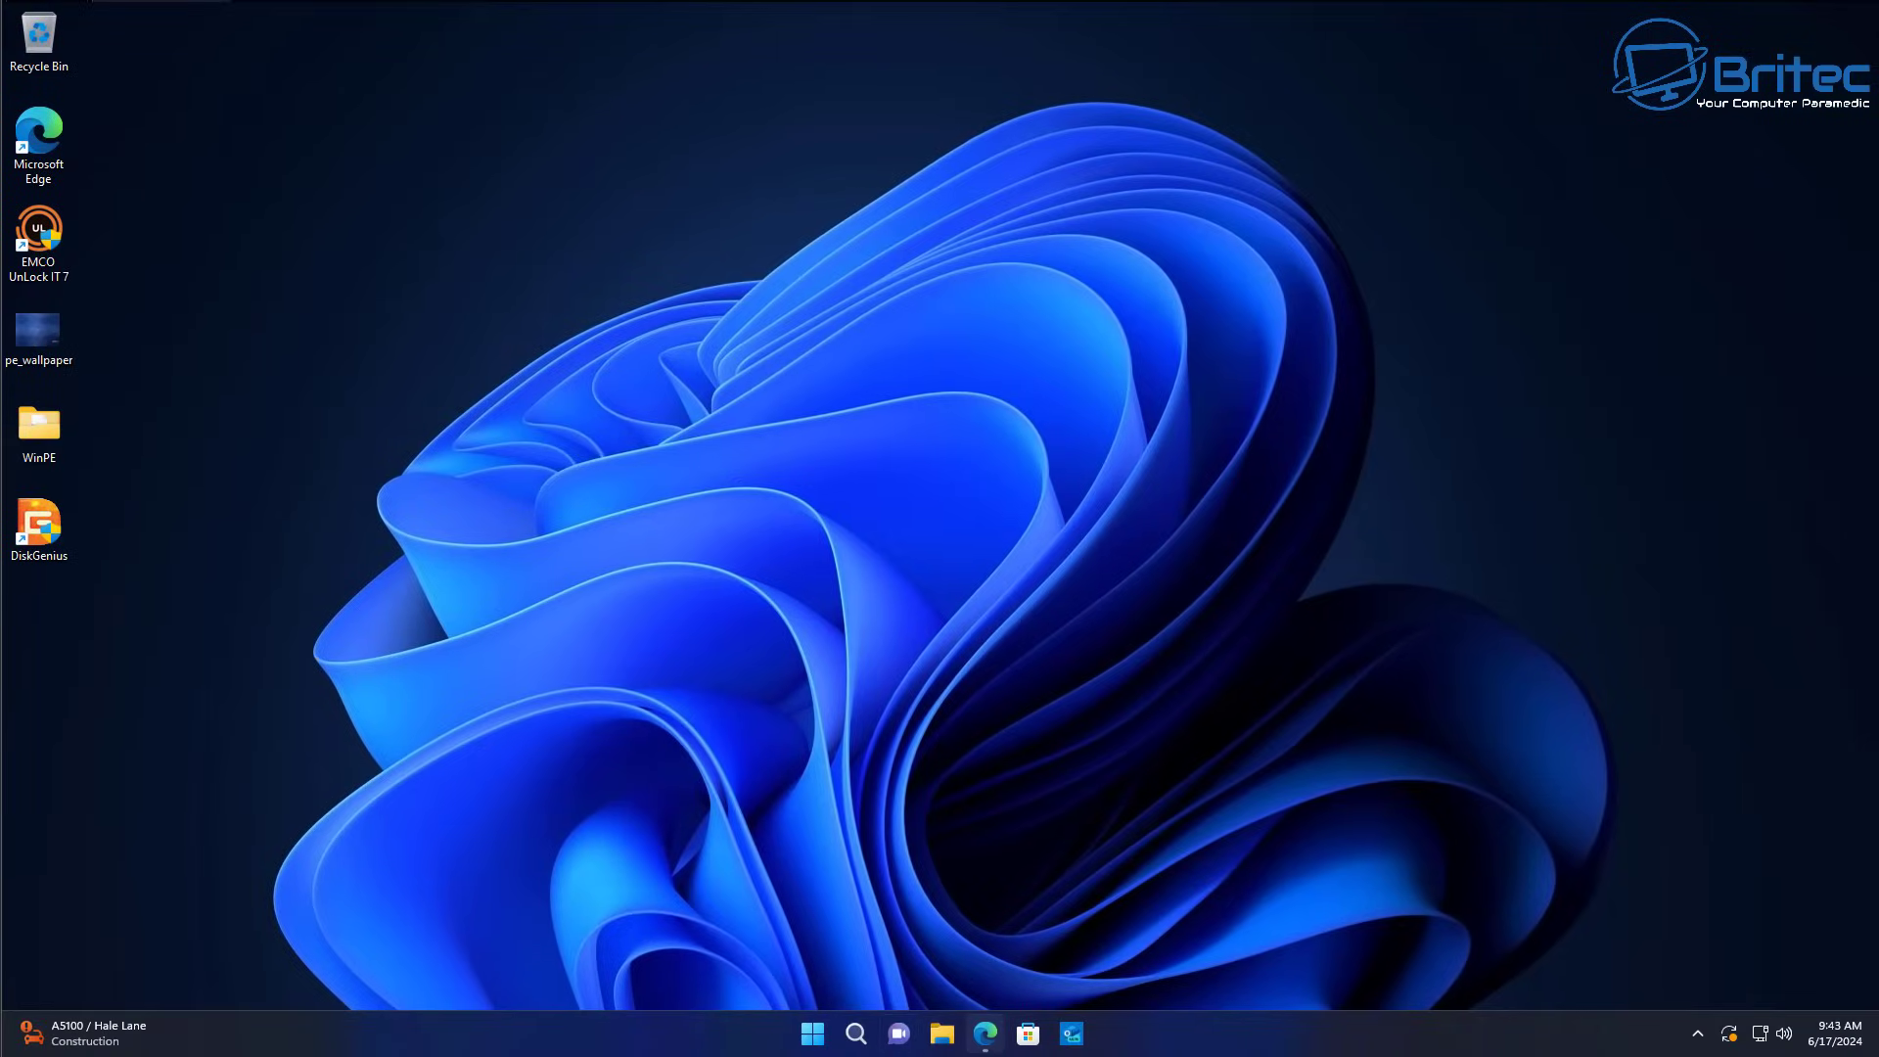
{"action": "mouse_move", "coordinate": [985, 1034]}
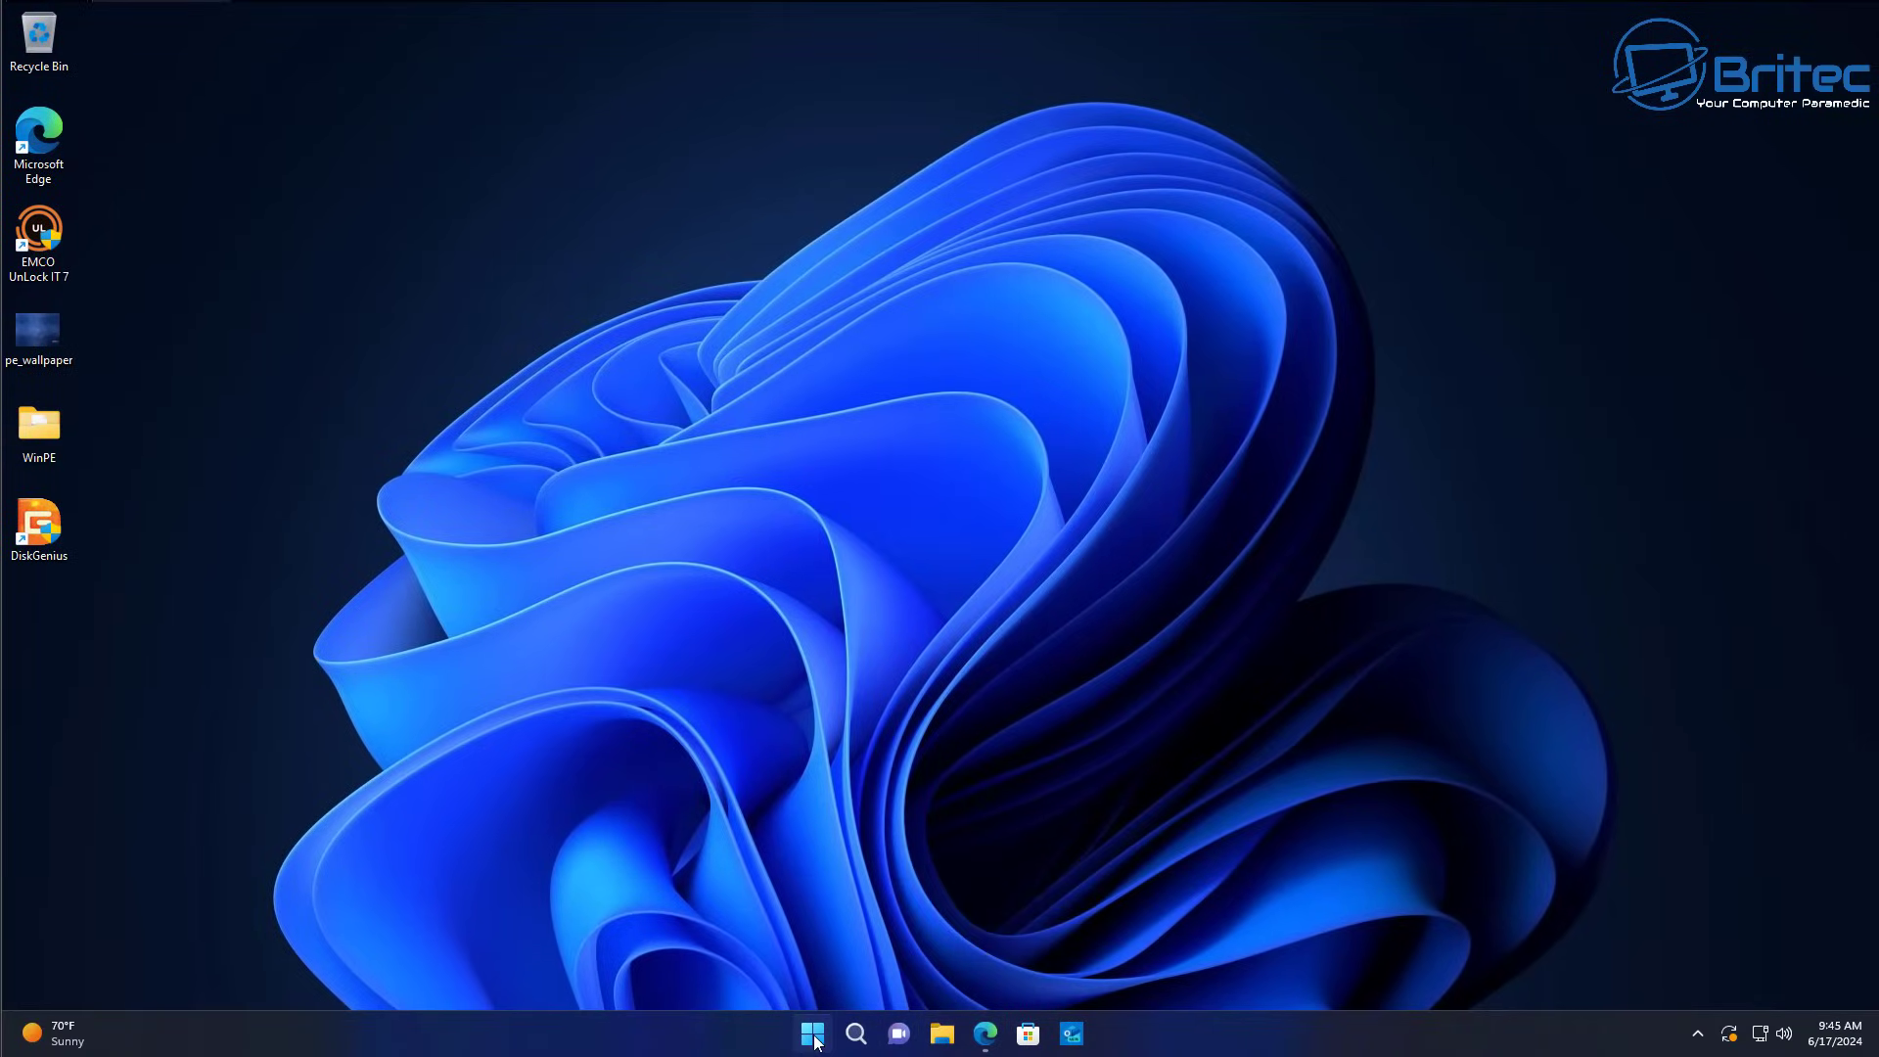
Restart the computer from the Start menu's power options.
{"action": "left_click", "coordinate": [813, 1037]}
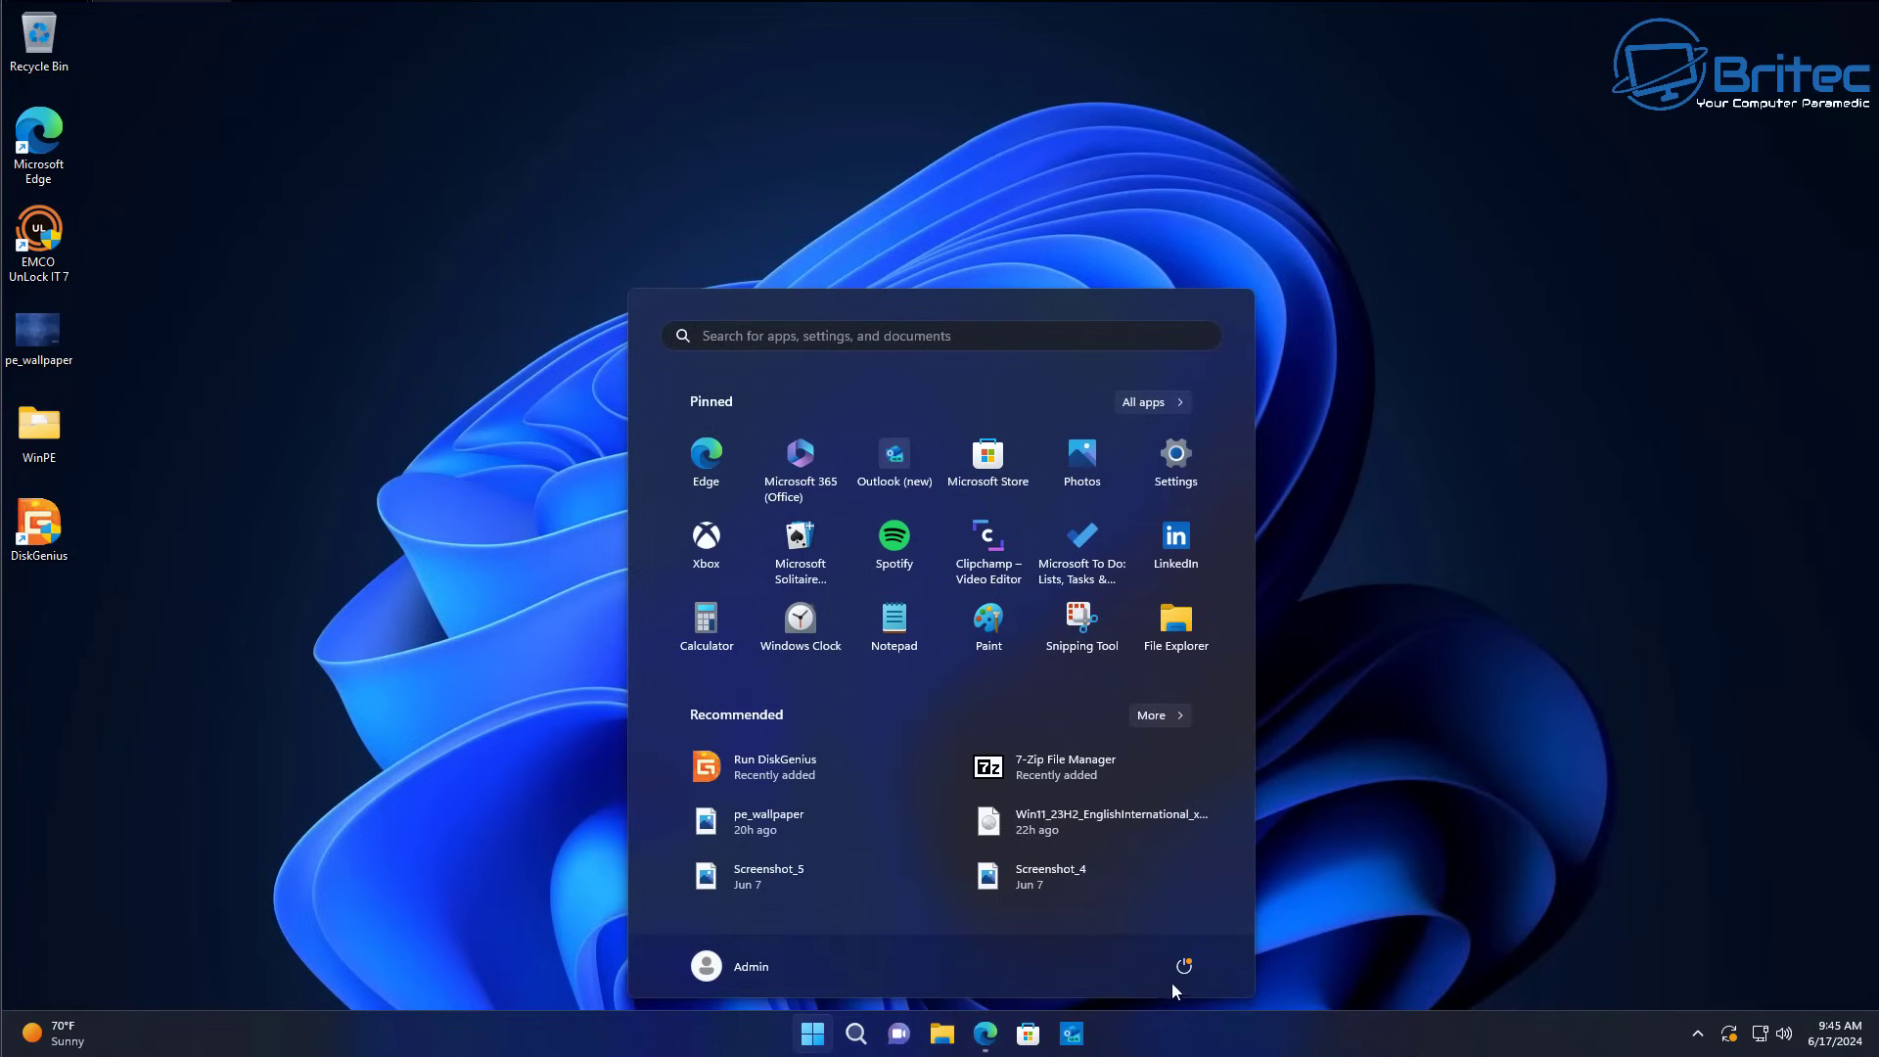
{"action": "left_click", "coordinate": [1185, 967]}
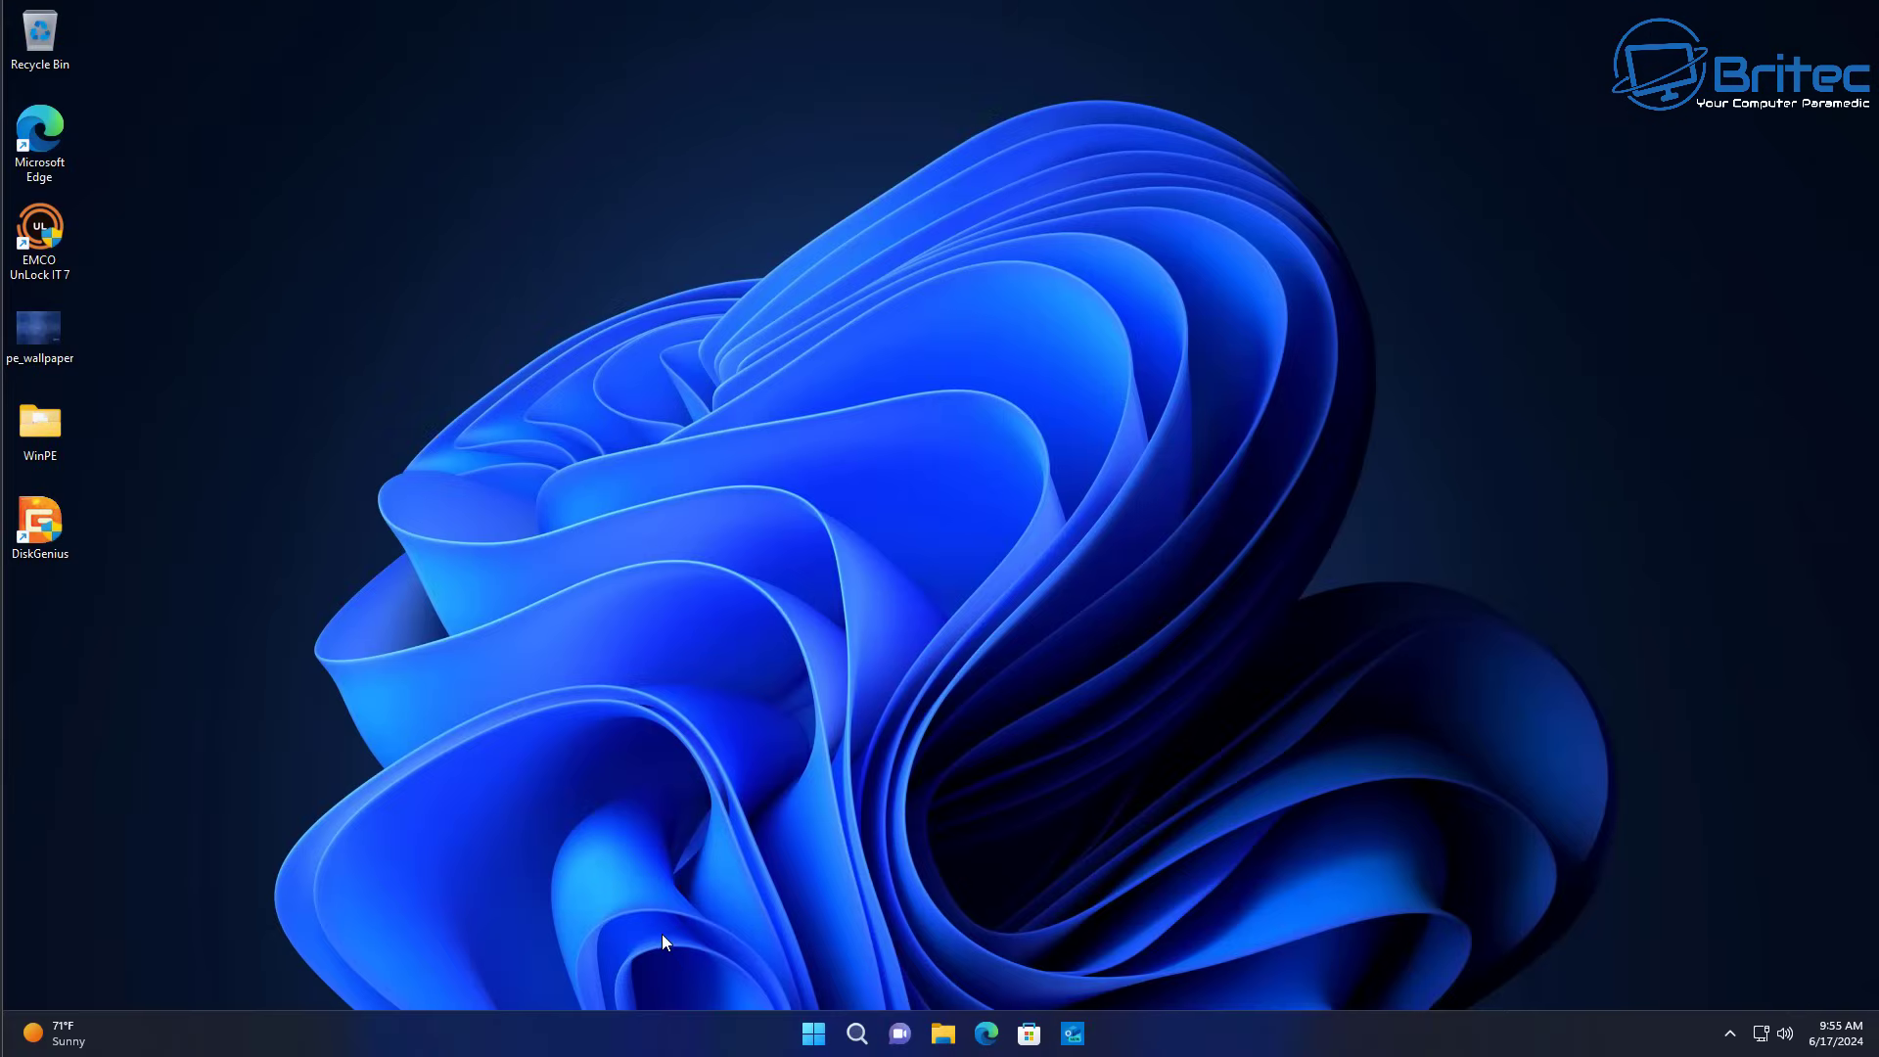
{"action": "right_click", "coordinate": [814, 1034]}
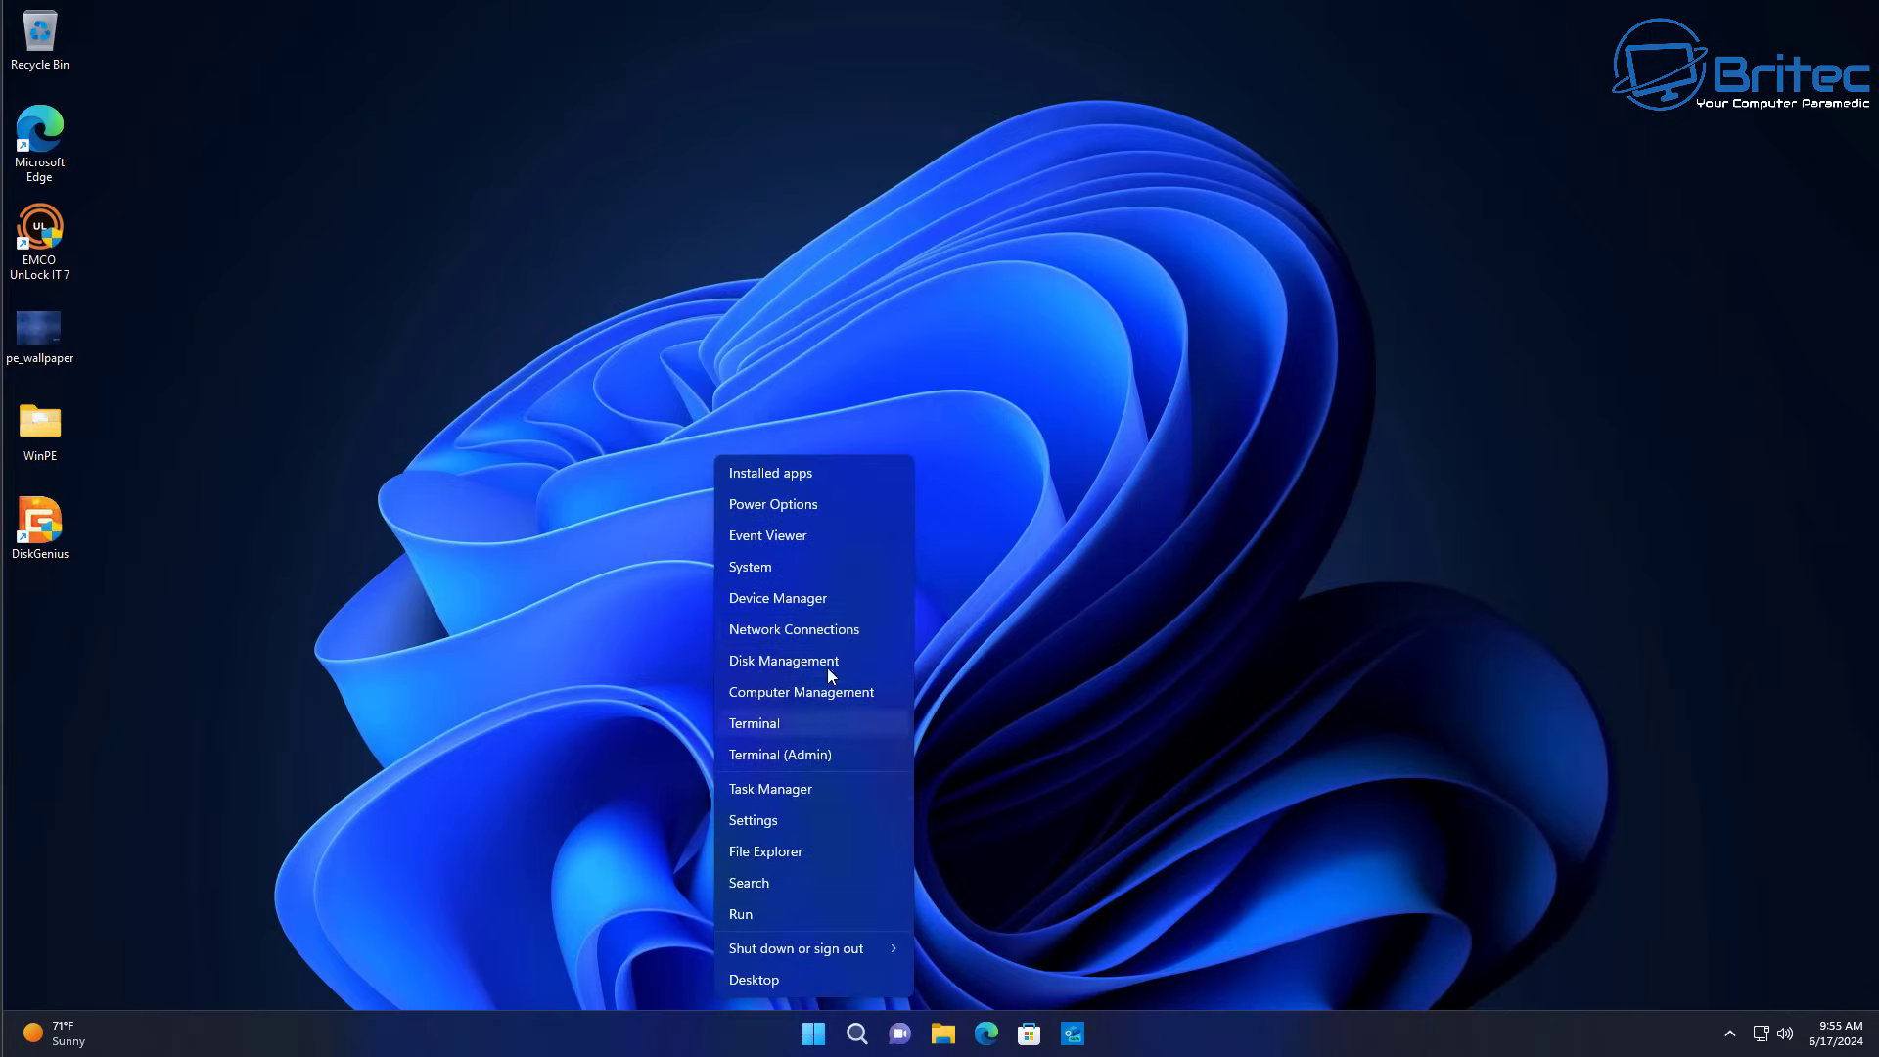
{"action": "left_click", "coordinate": [803, 666]}
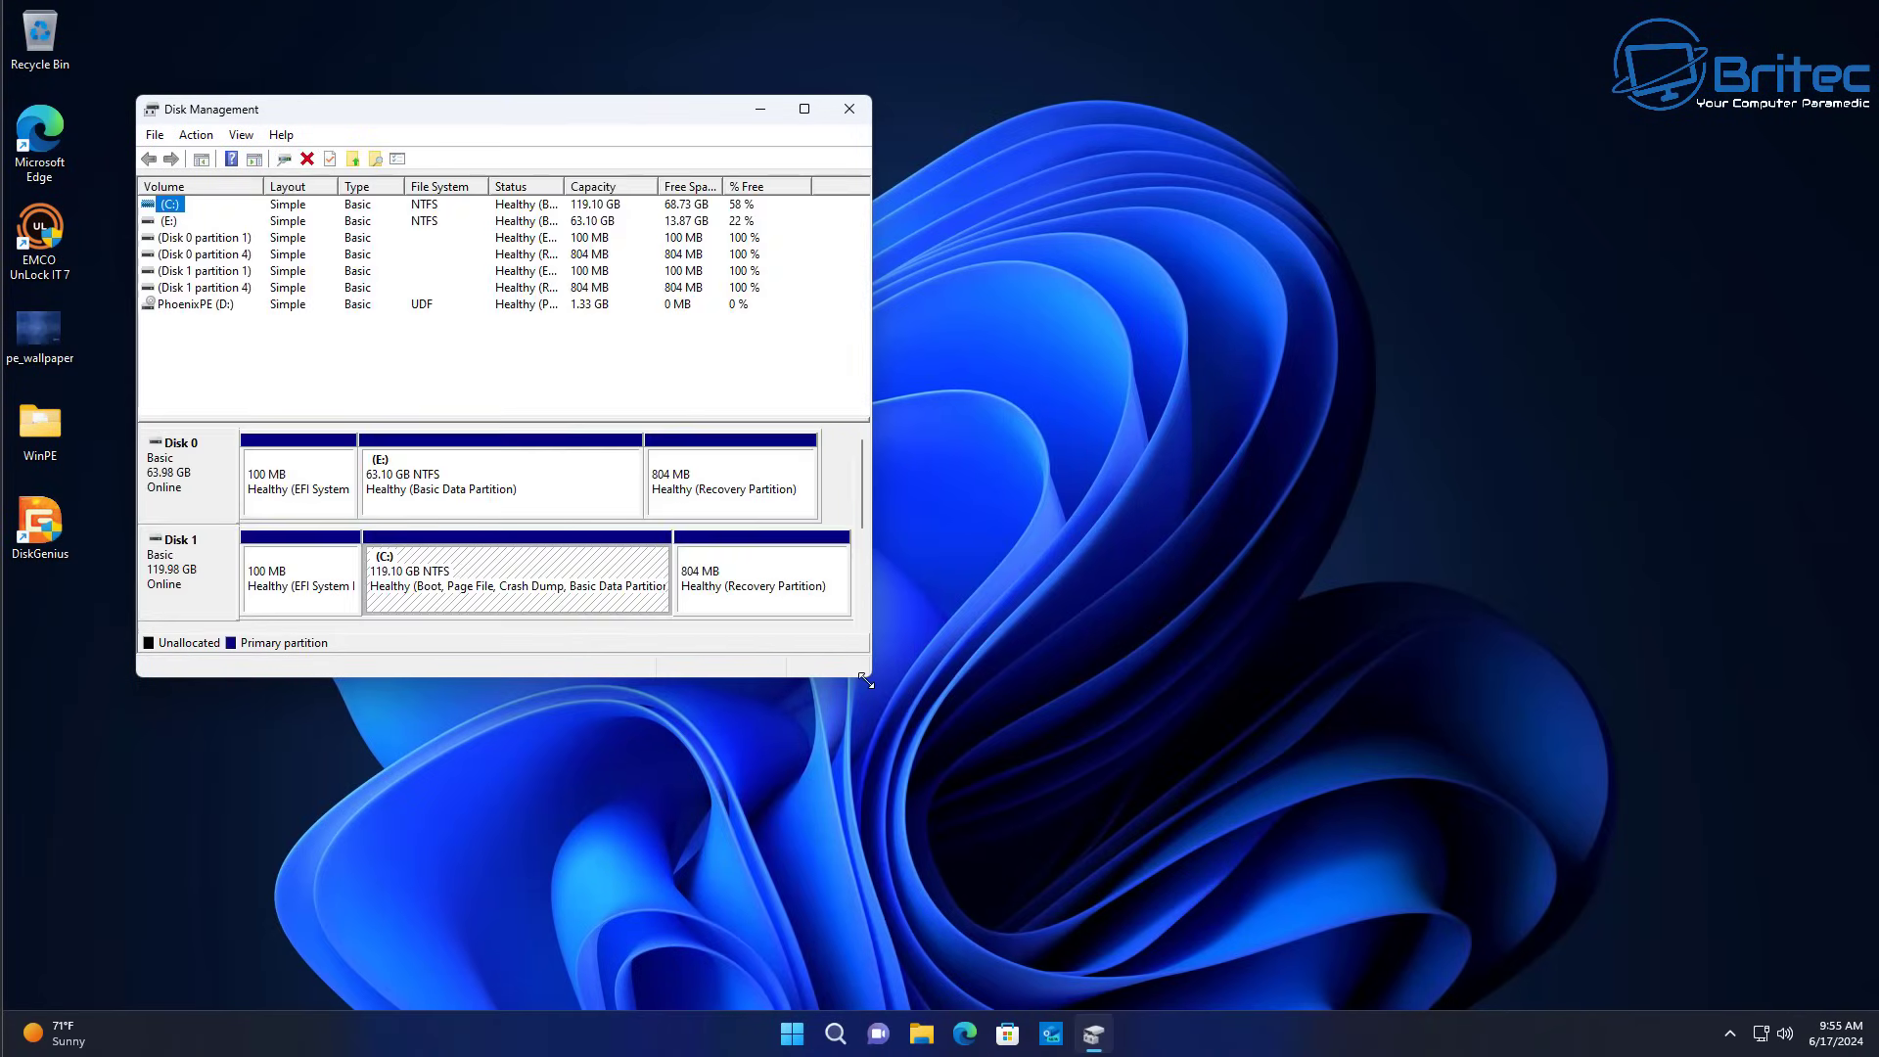
{"action": "left_click_drag", "start_coordinate": [871, 675], "coordinate": [1672, 913]}
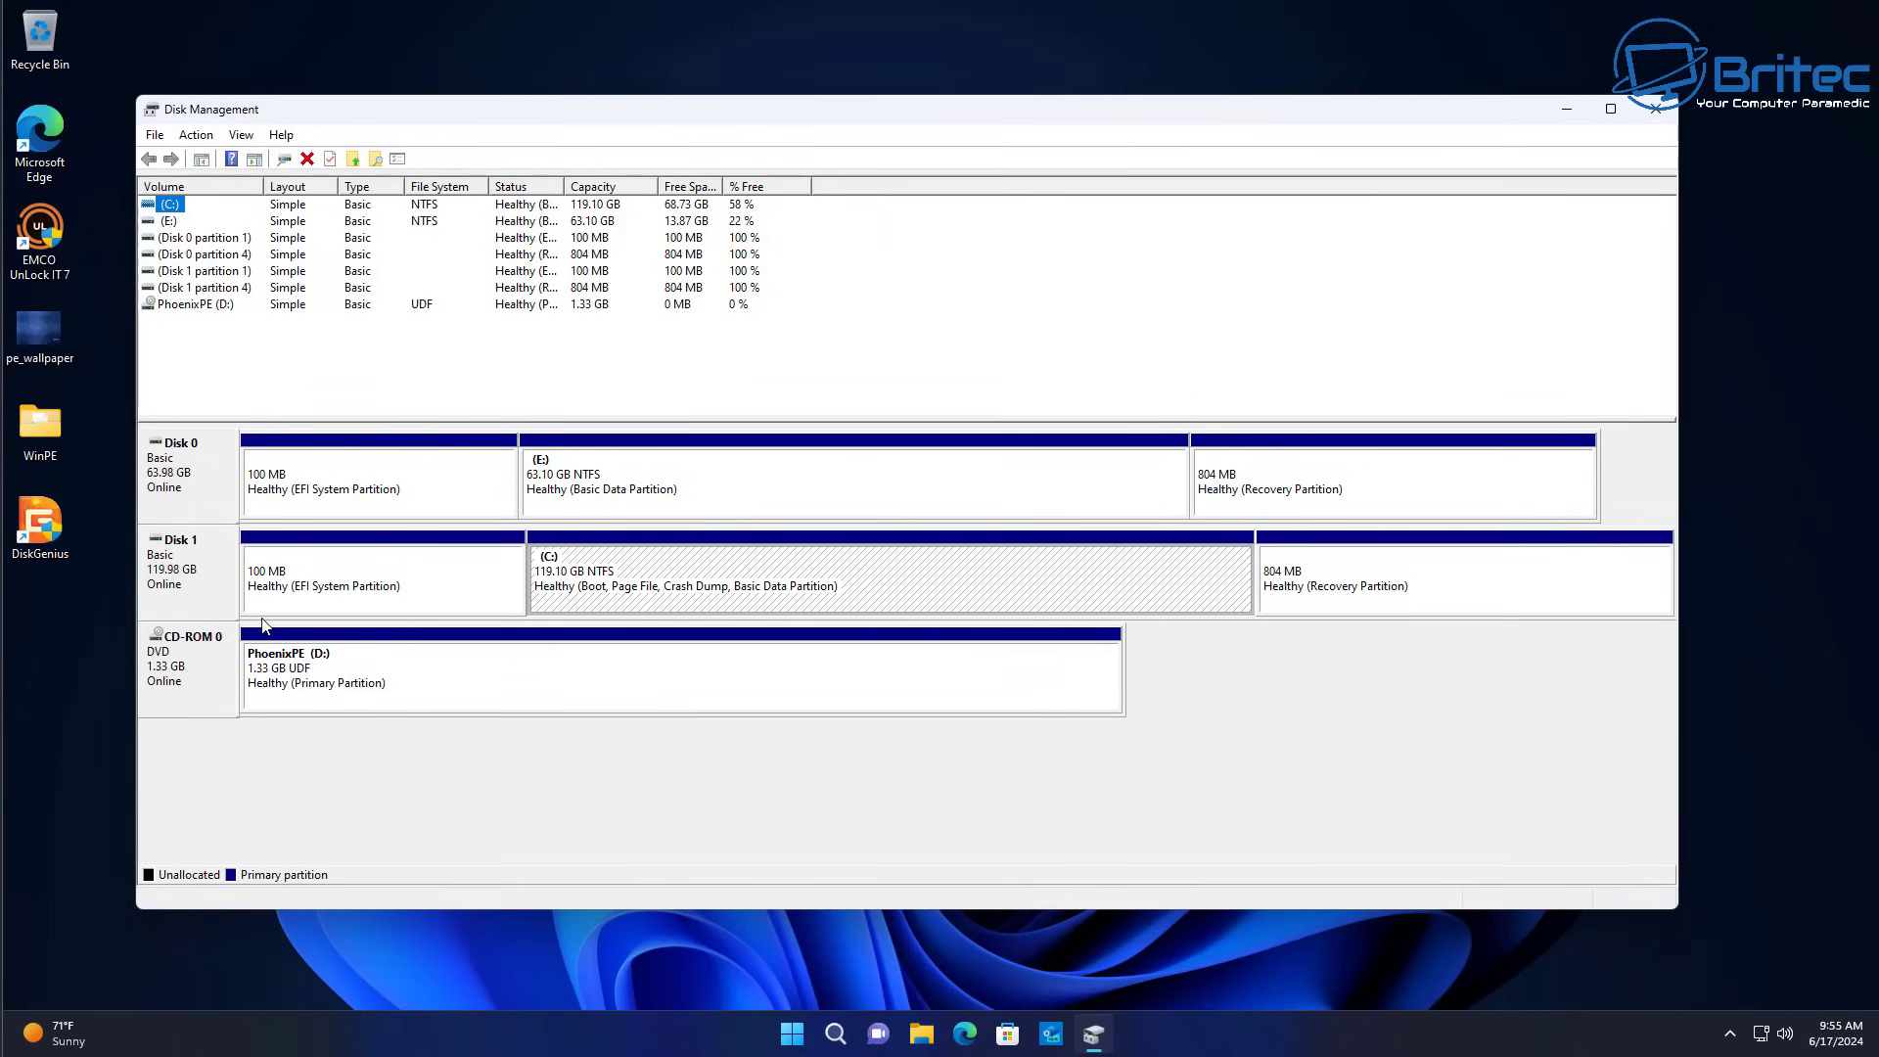
{"action": "left_click", "coordinate": [186, 590]}
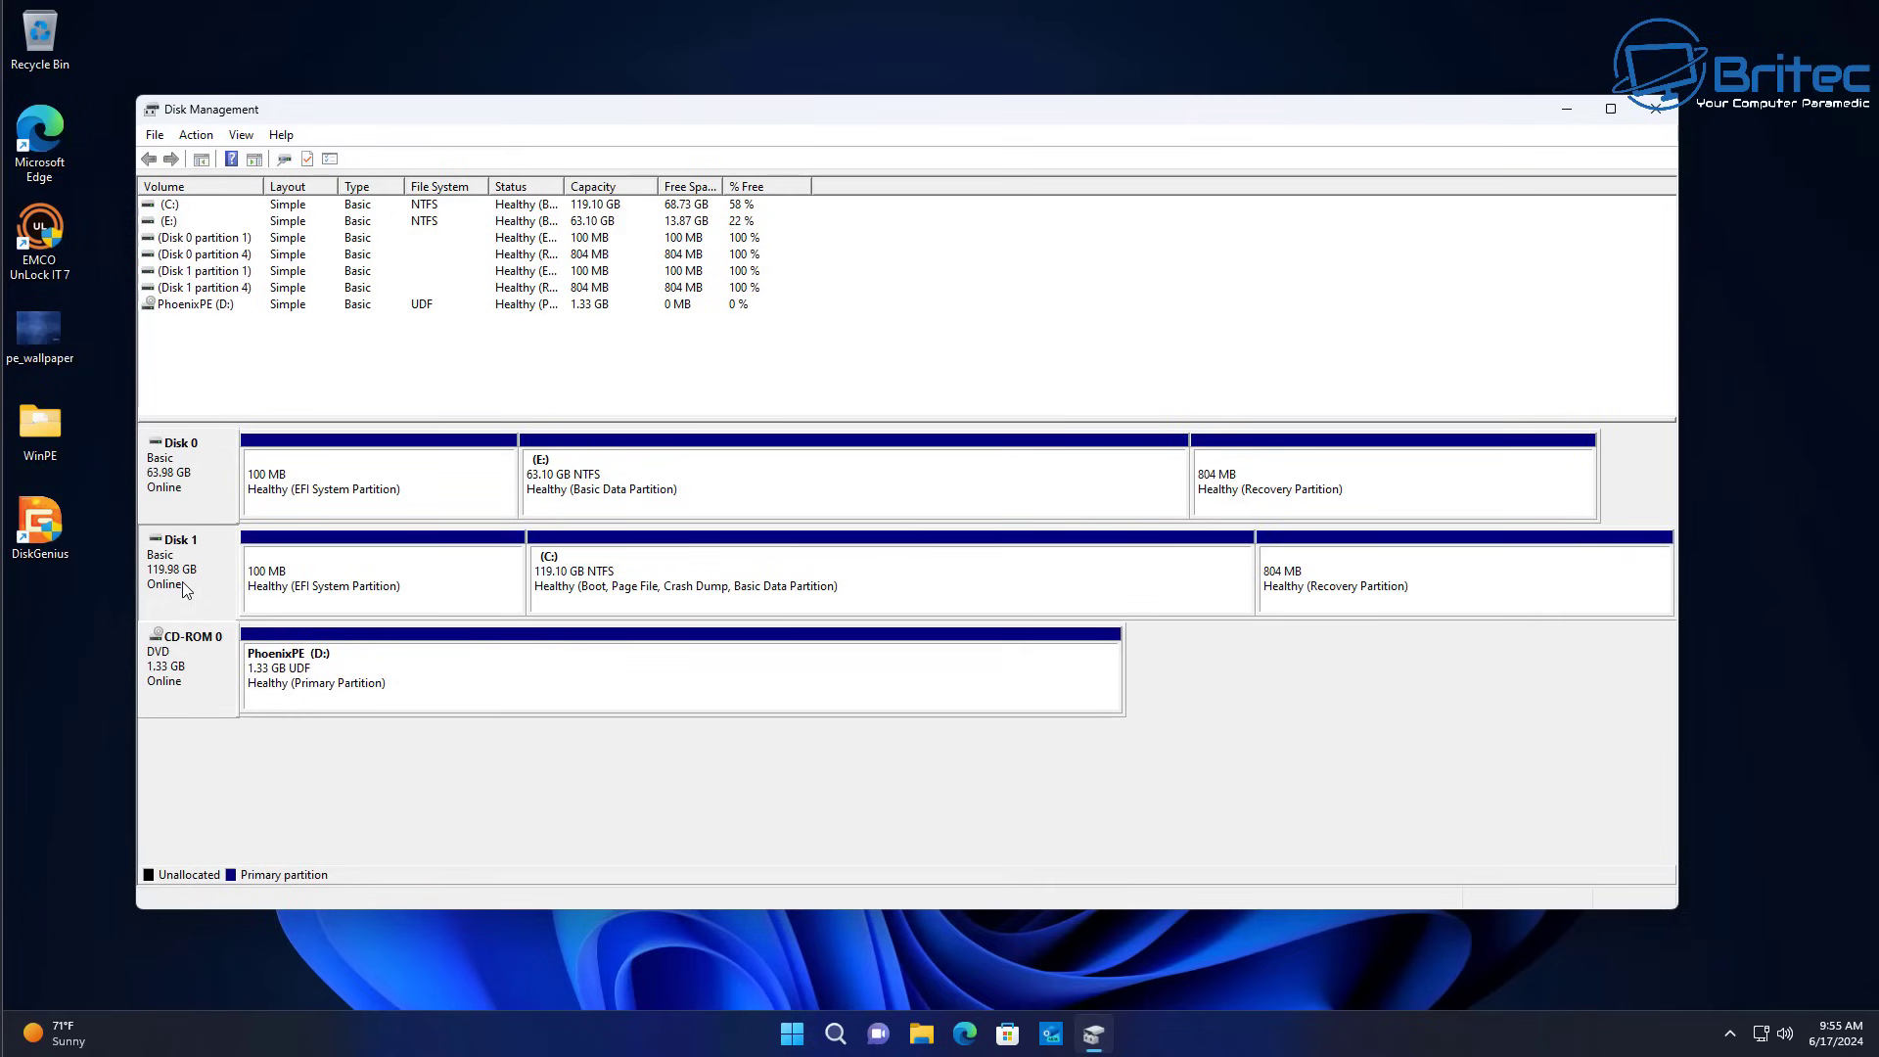
{"action": "left_click", "coordinate": [179, 489]}
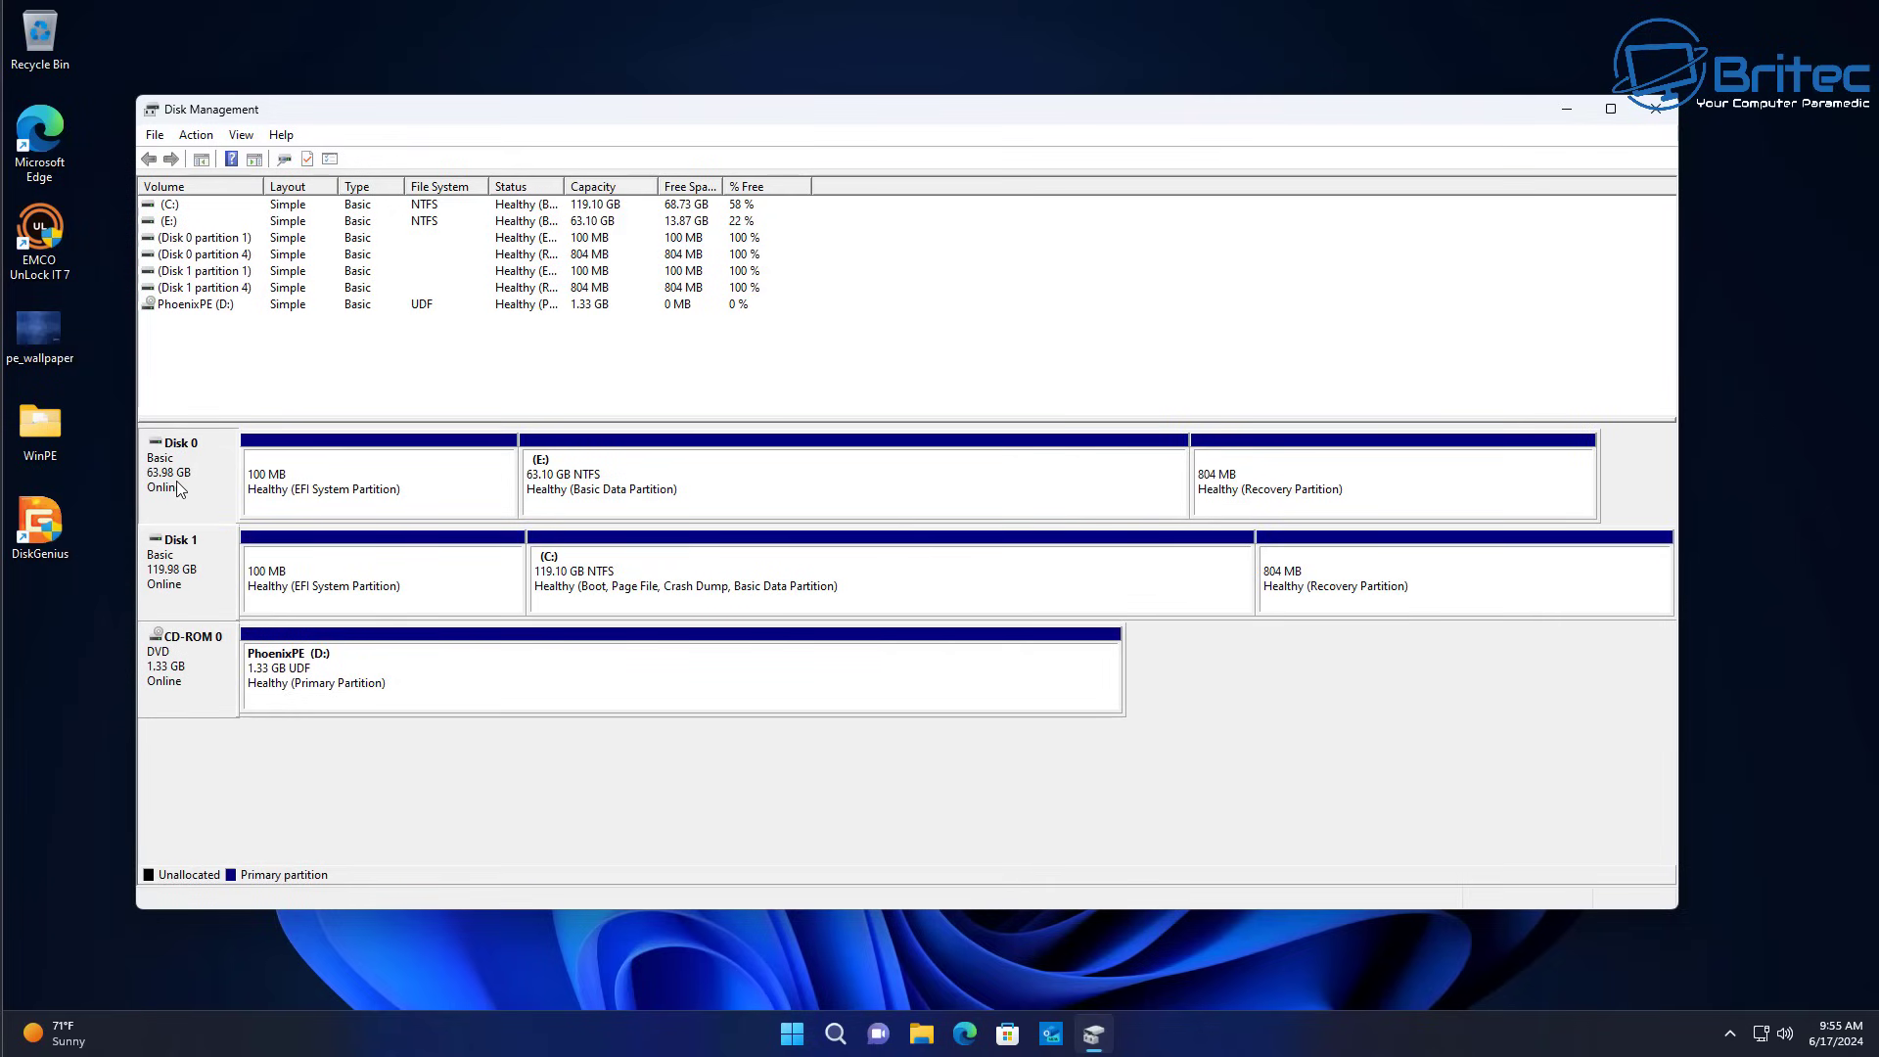
{"action": "left_click", "coordinate": [194, 575]}
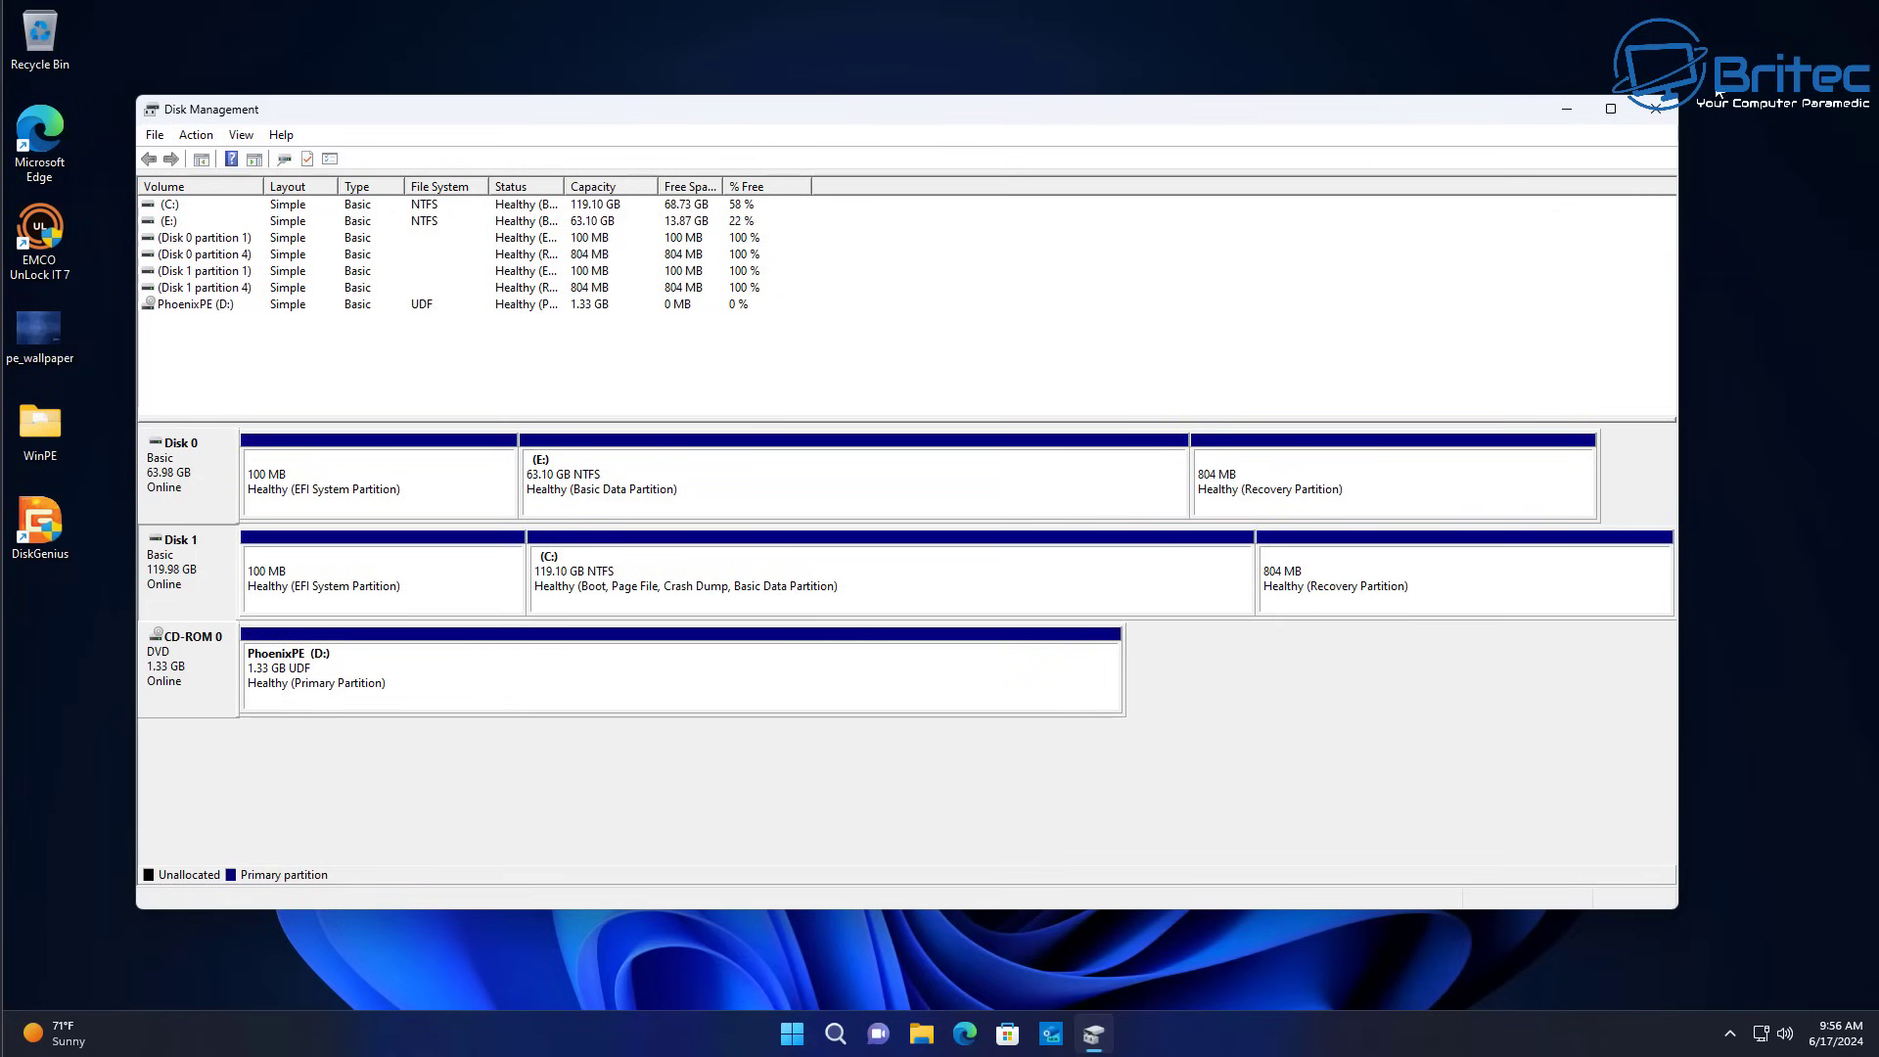
{"action": "left_click", "coordinate": [1638, 120]}
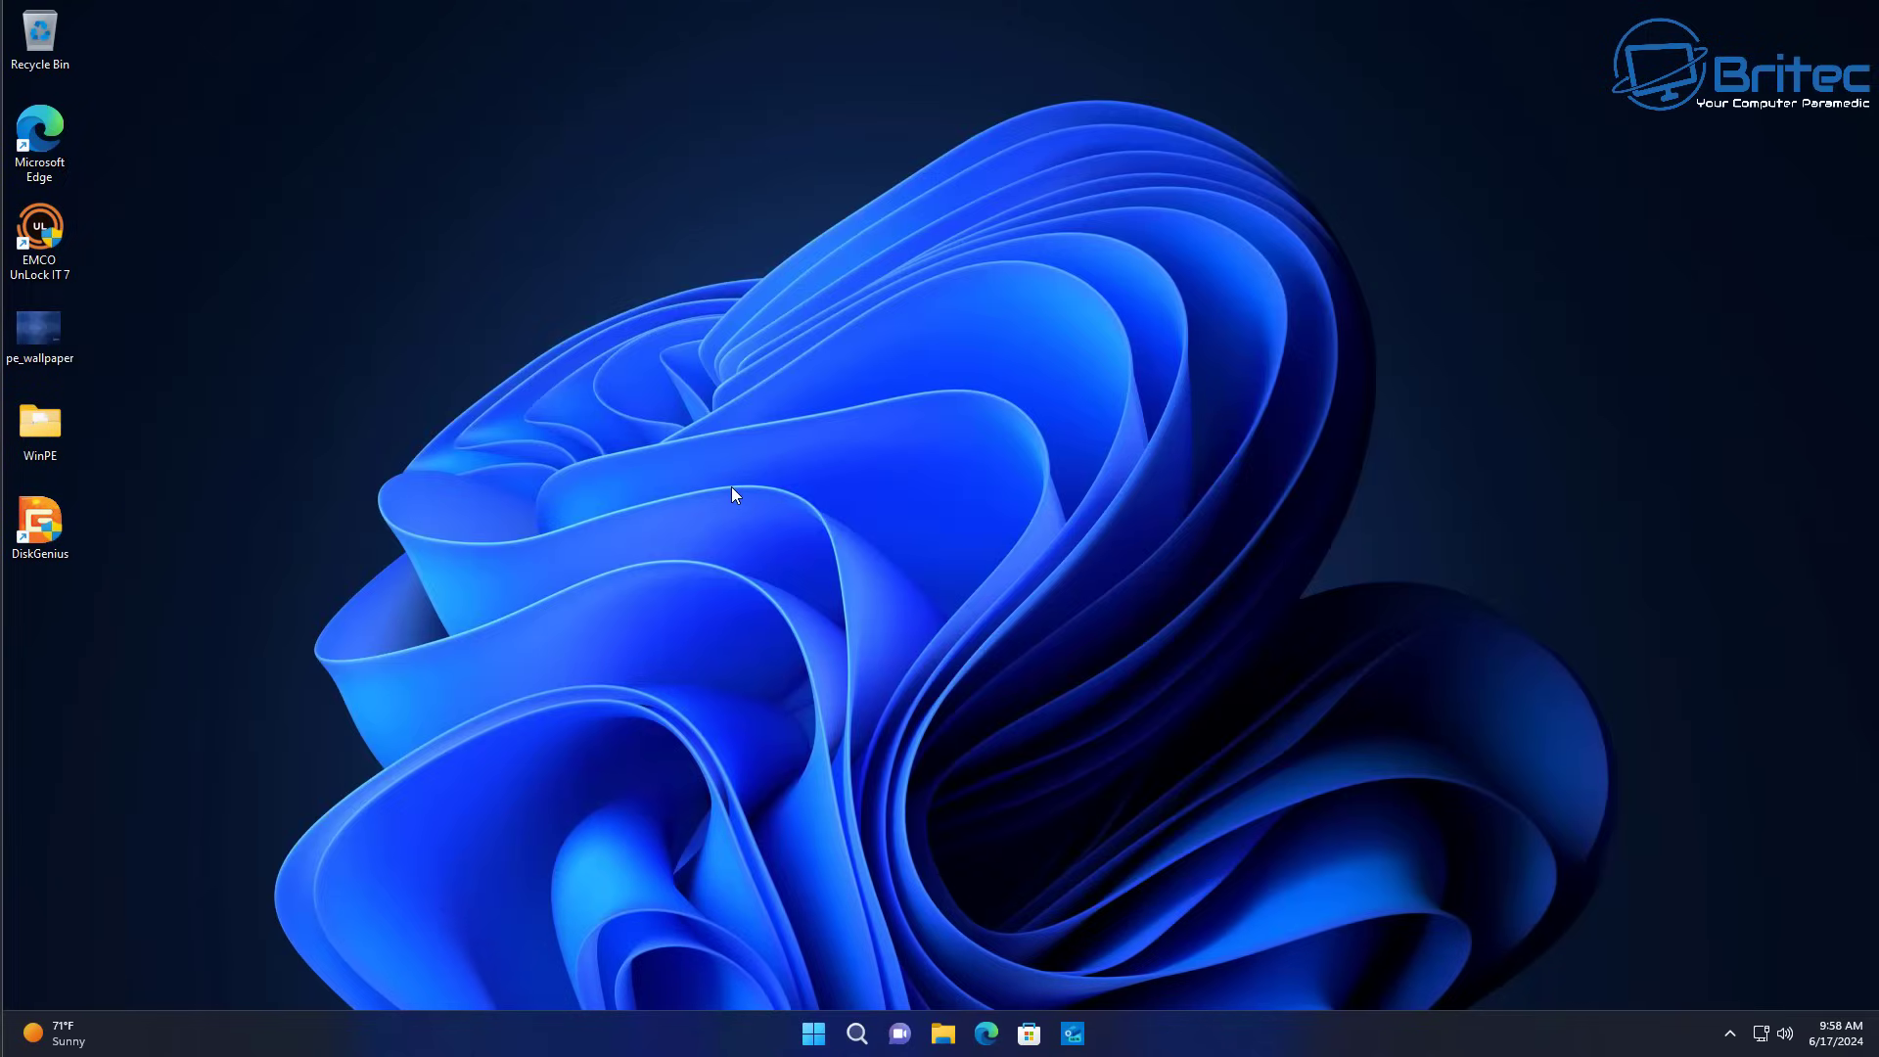